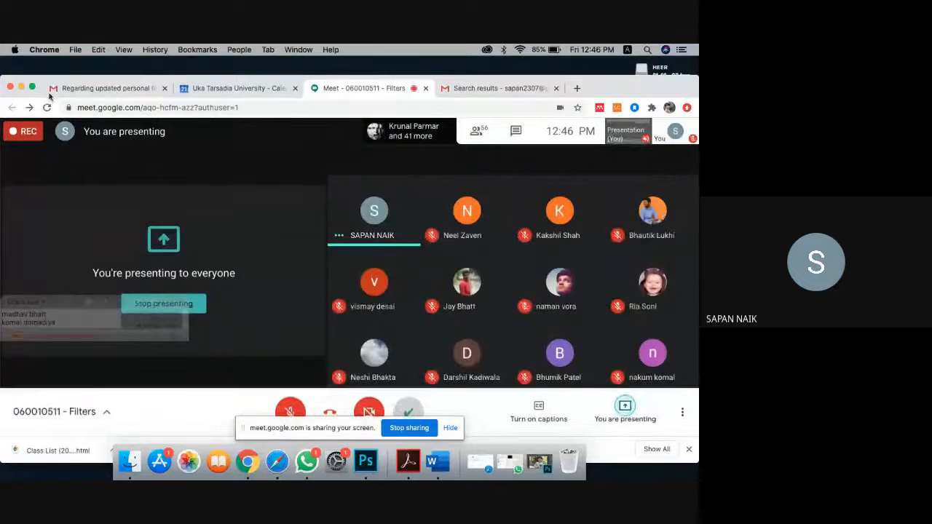
# Step: Minimise the Meet browser, bring Photoshop to the front, and close the girl photo
pyautogui.click(22, 87)
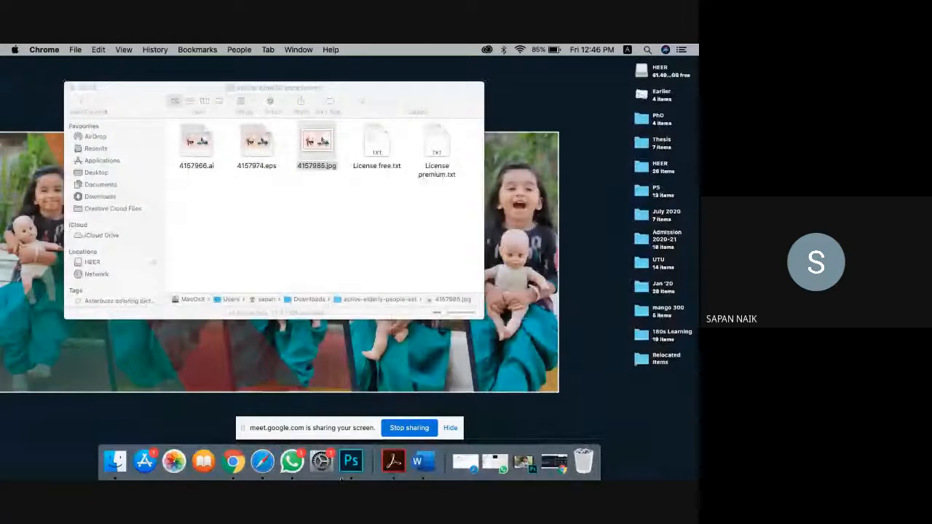
pyautogui.click(351, 461)
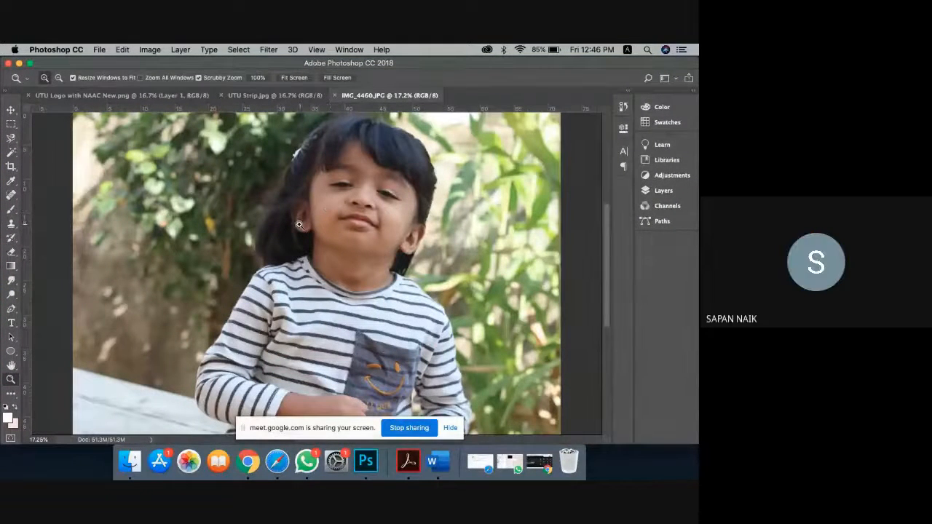
pyautogui.click(335, 95)
# Step: Reopen IMG_4460.JPG from the Heer 28-10-2018 folder with File > Open
pyautogui.click(99, 49)
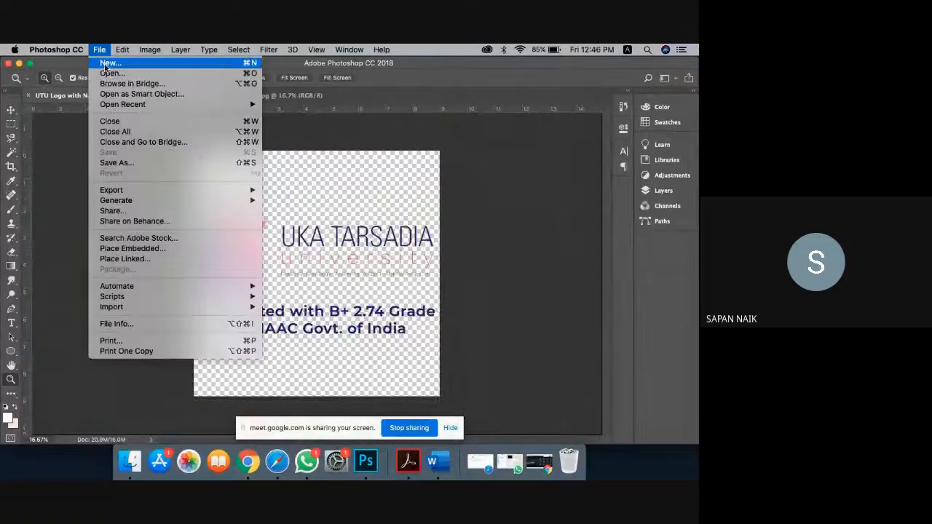
pyautogui.click(108, 70)
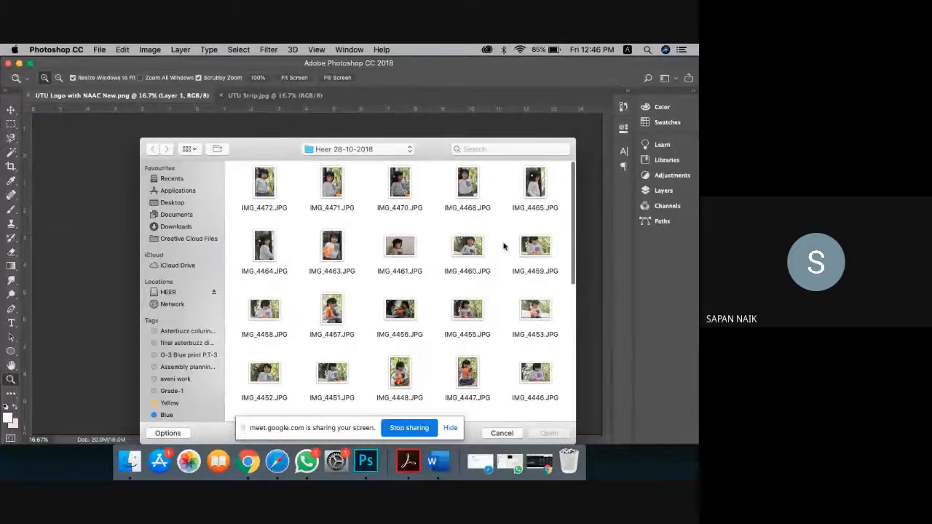
pyautogui.click(481, 251)
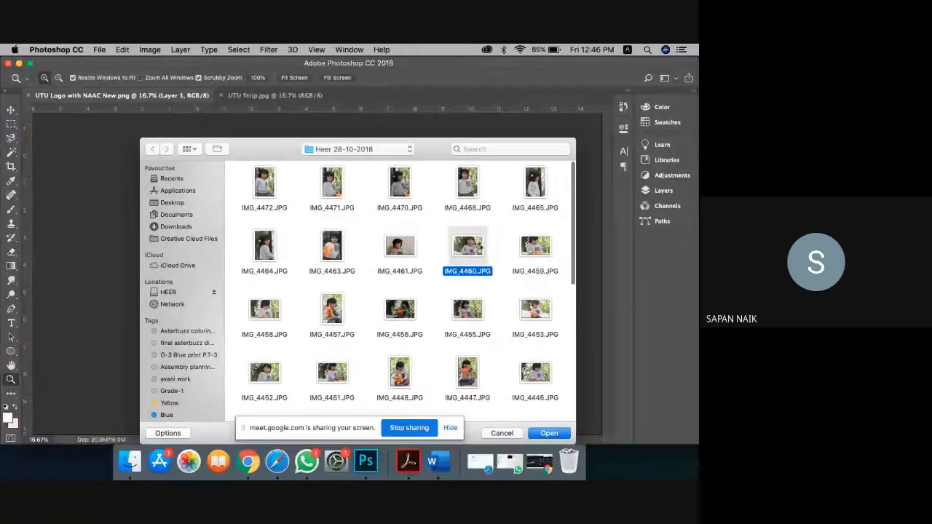
pyautogui.doubleClick(477, 248)
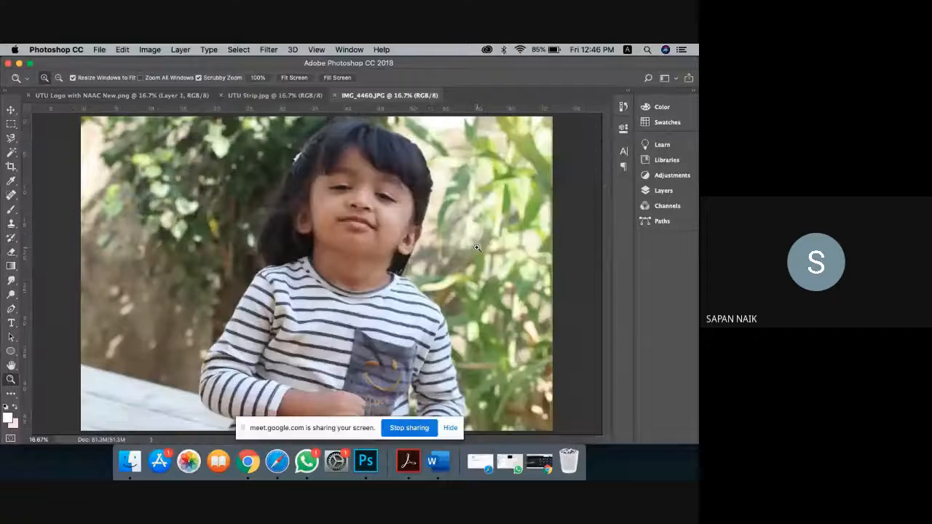
# Step: Try resolution 300 in Image Size, then cancel the oversized 21600-pixel result
pyautogui.click(151, 49)
pyautogui.moveTo(178, 161)
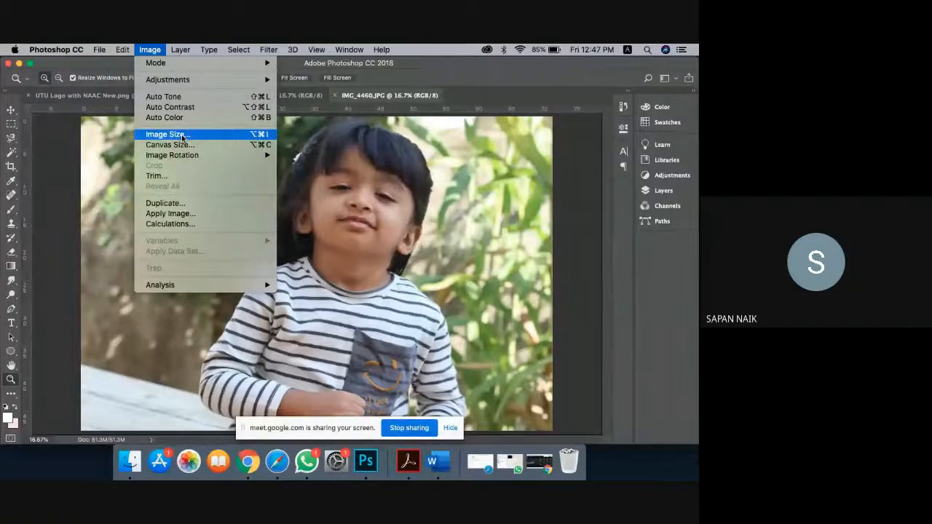
pyautogui.click(182, 136)
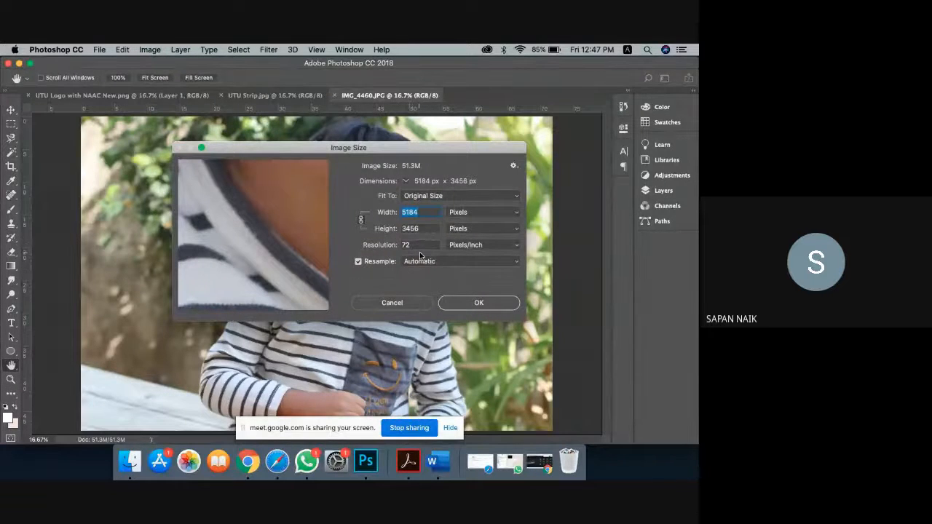
pyautogui.click(394, 303)
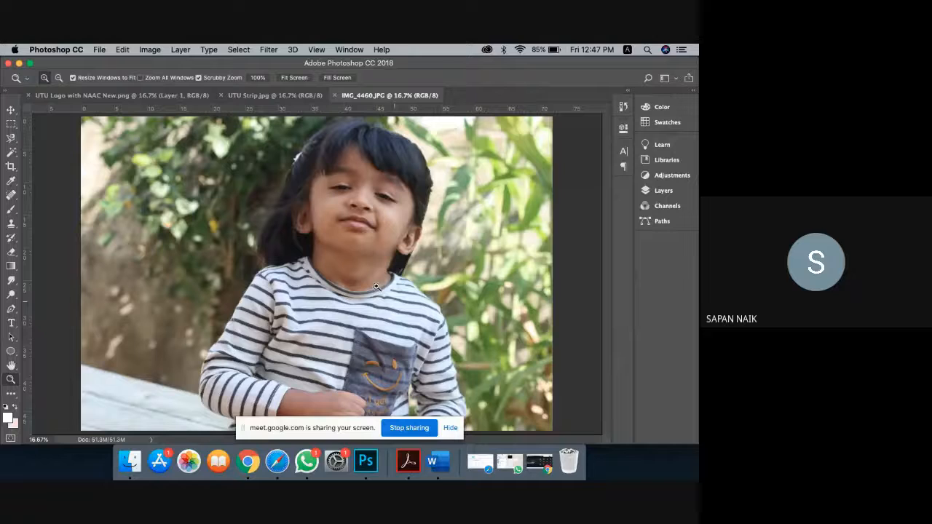
pyautogui.click(156, 49)
pyautogui.click(182, 134)
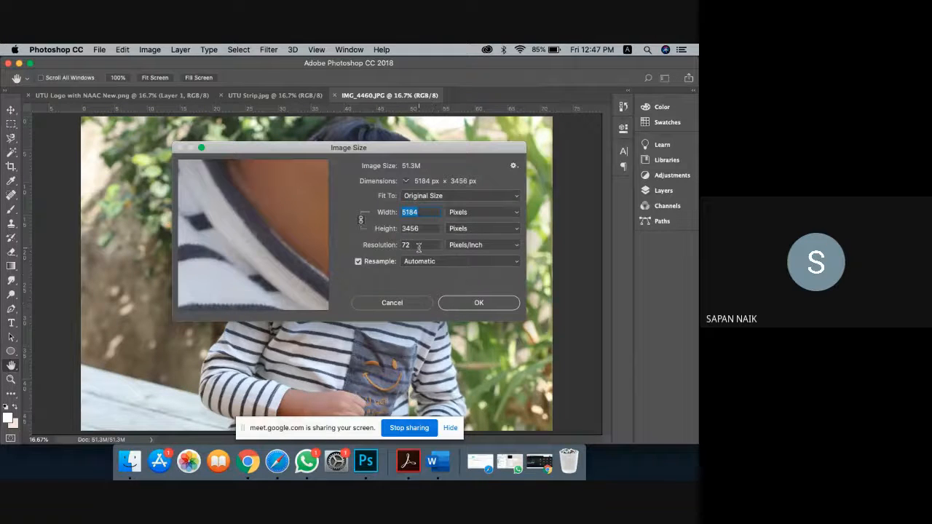
pyautogui.doubleClick(418, 246)
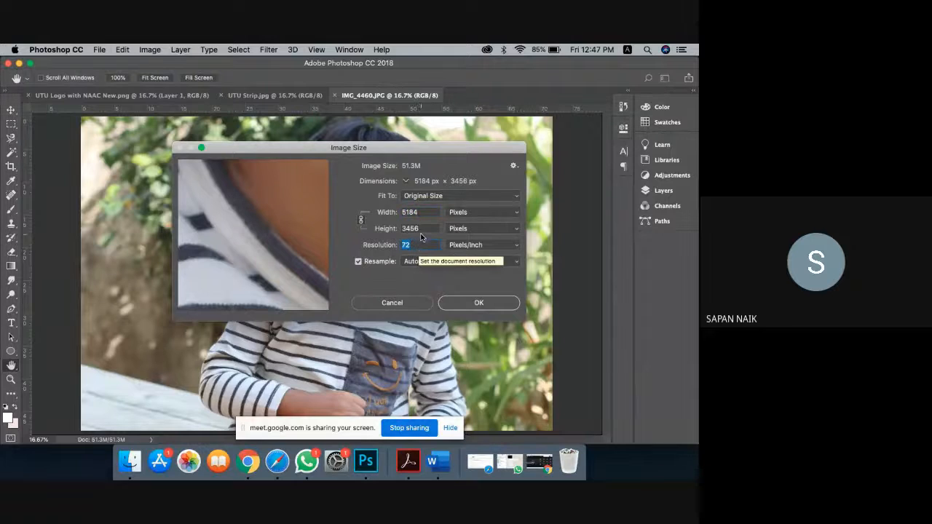
pyautogui.write('300')
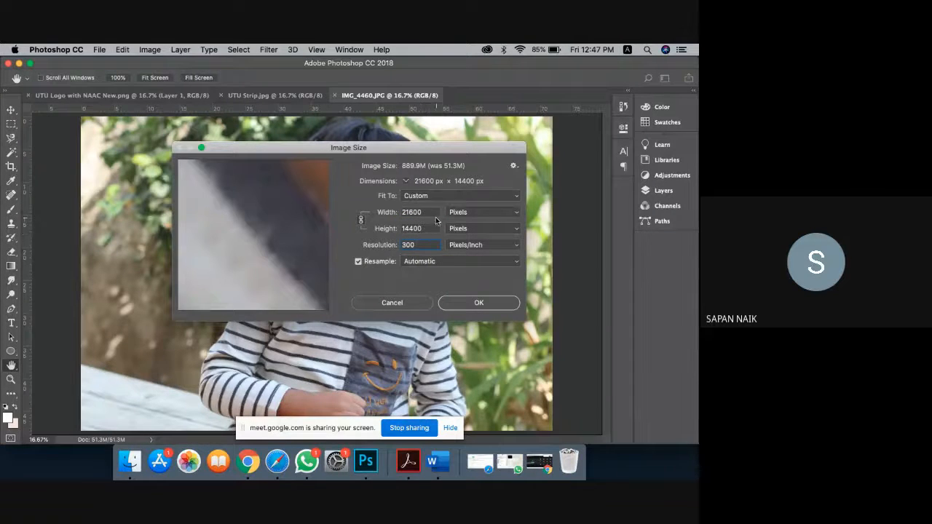
pyautogui.doubleClick(427, 212)
pyautogui.click(388, 303)
pyautogui.press('z')
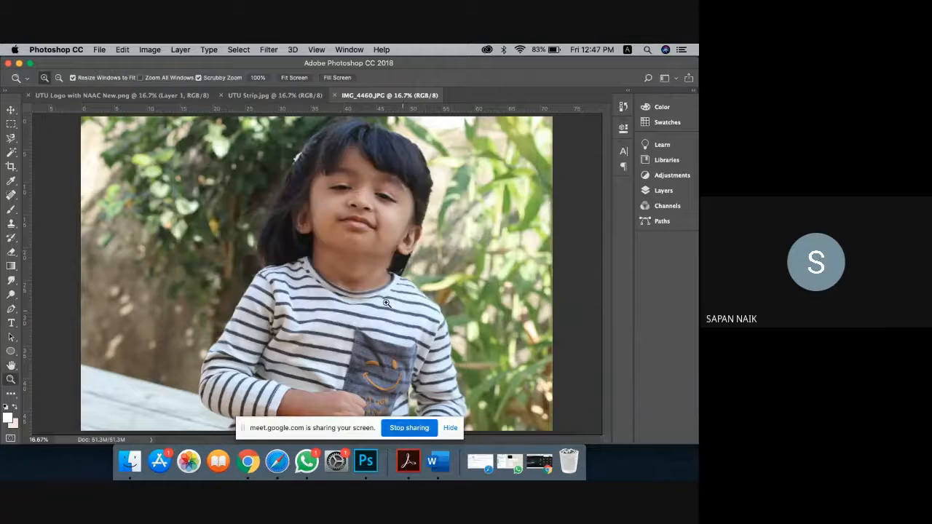
# Step: Resize the photo to 5000 px wide at 300 pixels/inch and apply it
pyautogui.click(149, 49)
pyautogui.click(202, 141)
pyautogui.write('2160')
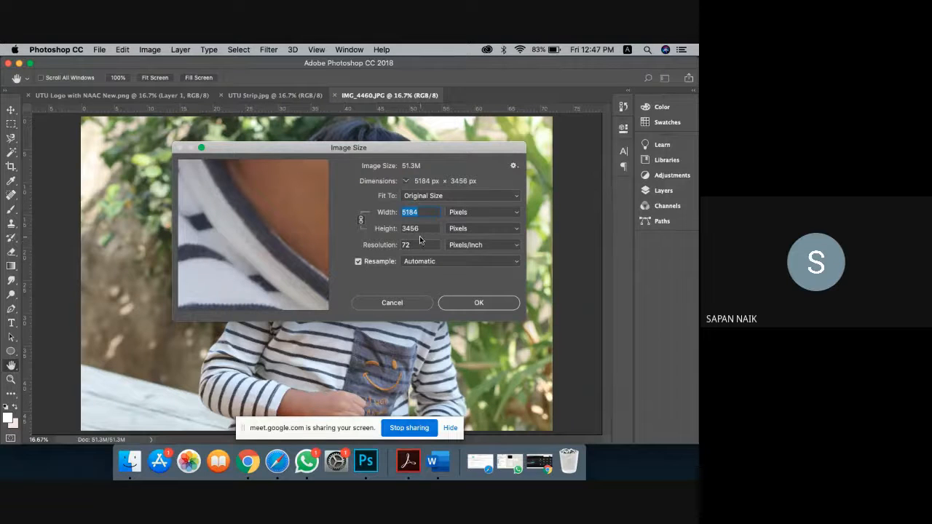
pyautogui.doubleClick(417, 245)
pyautogui.write('300')
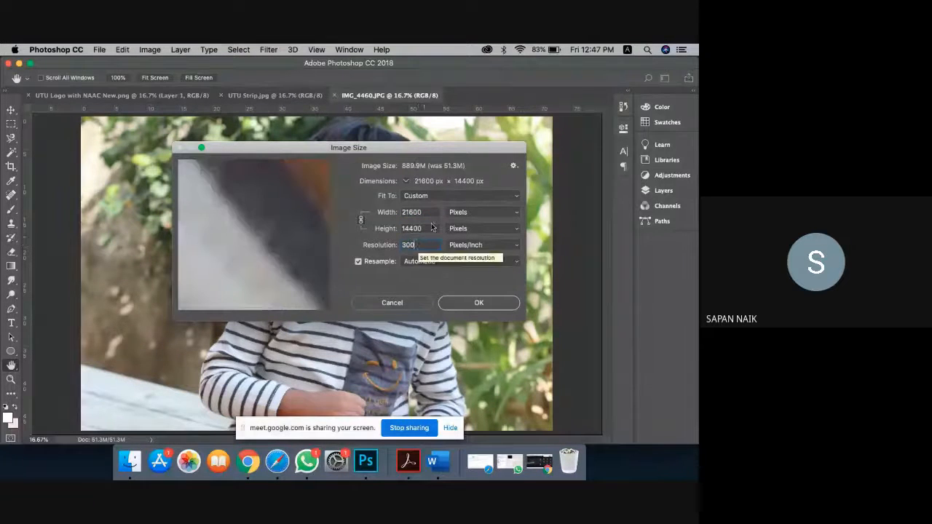
pyautogui.doubleClick(432, 212)
pyautogui.write('5000')
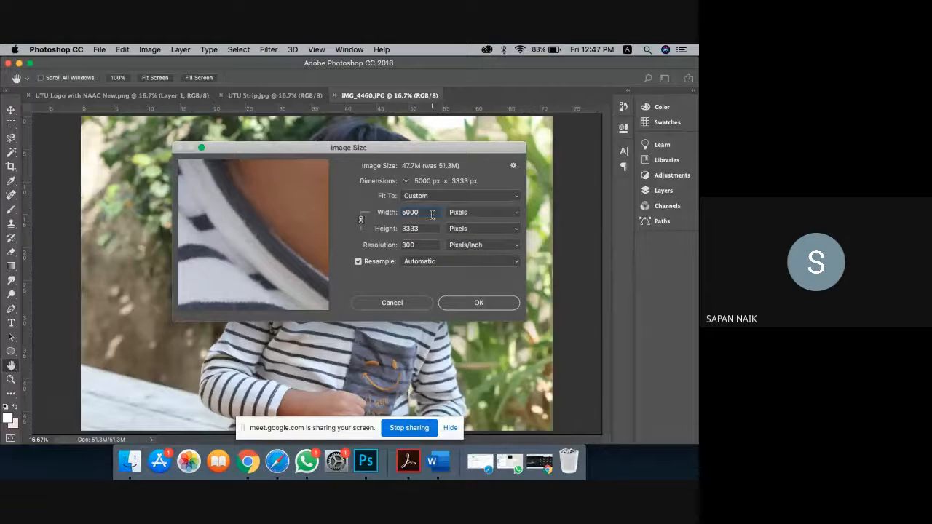
pyautogui.press('Return')
pyautogui.press('z')
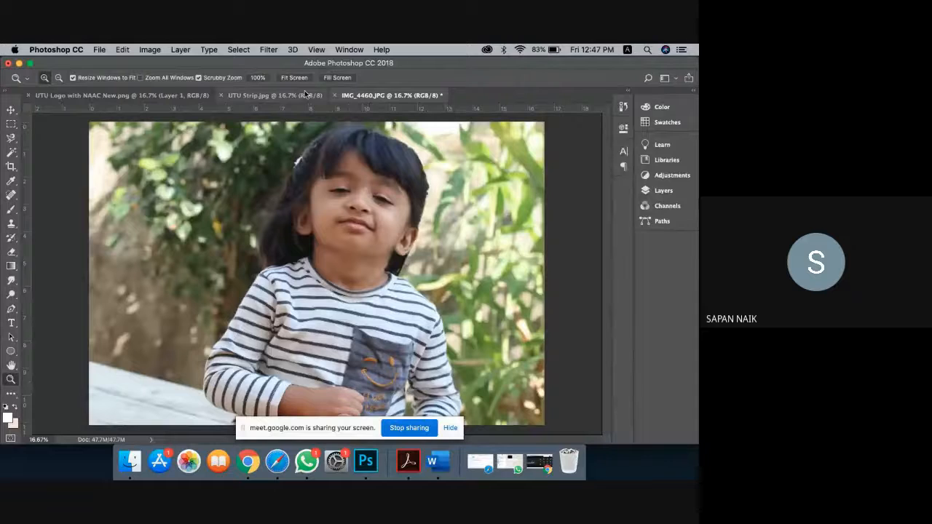
pyautogui.click(275, 52)
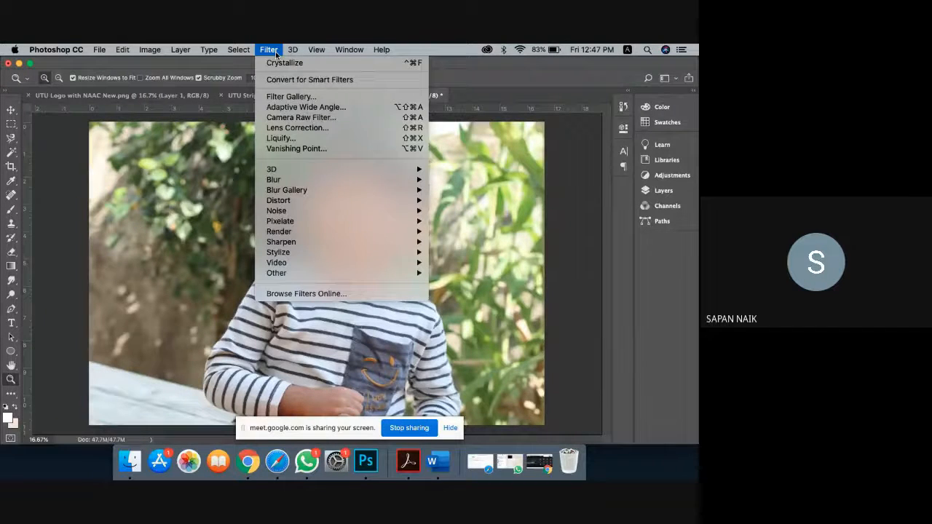
pyautogui.moveTo(150, 51)
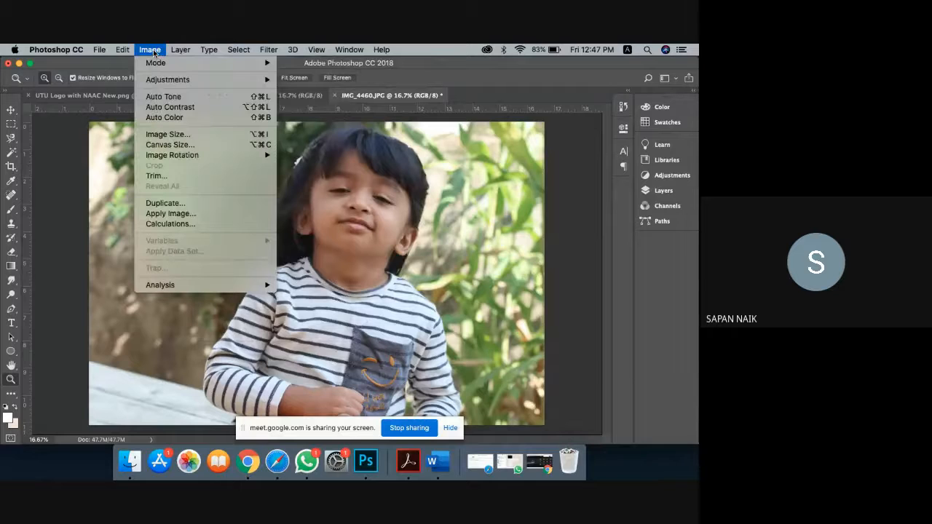
pyautogui.moveTo(155, 82)
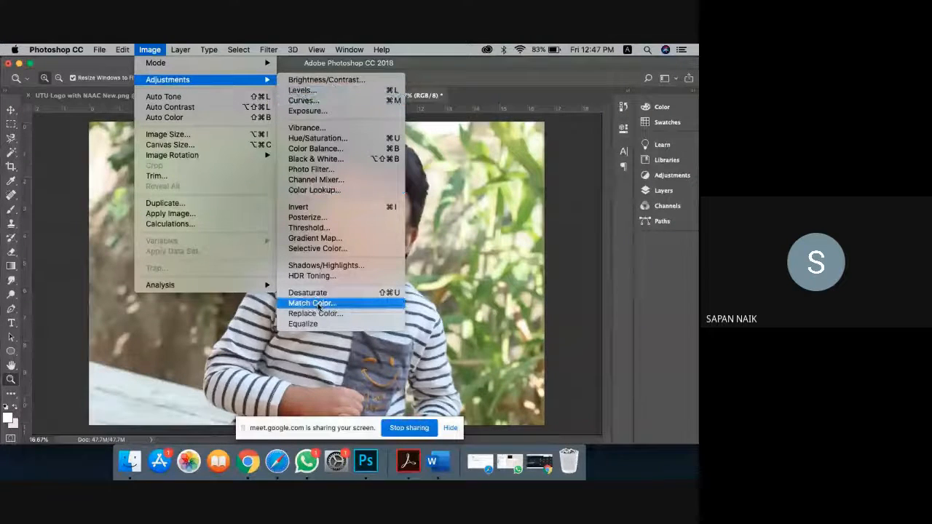
pyautogui.click(480, 276)
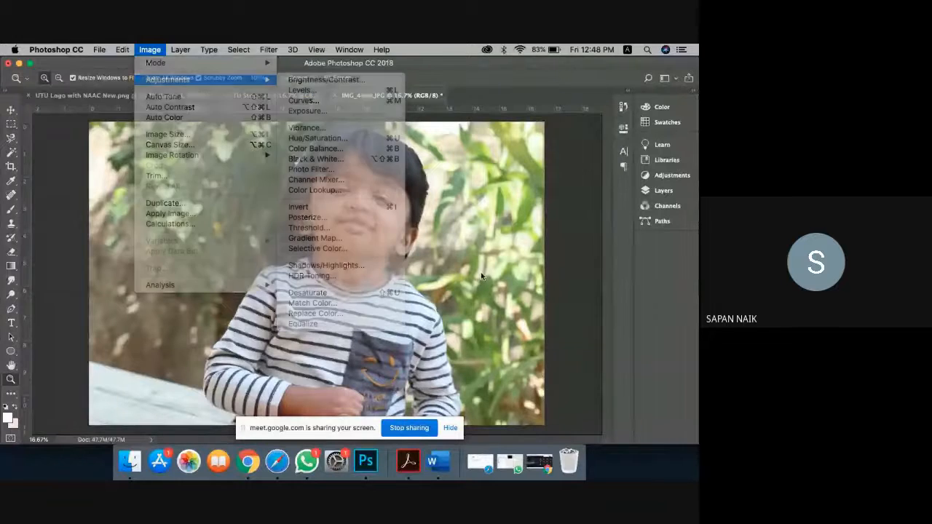
pyautogui.click(157, 51)
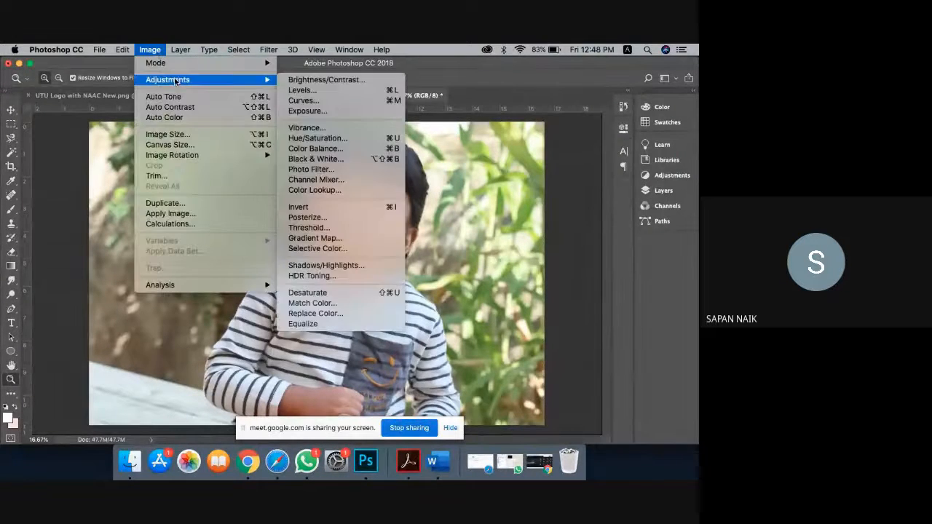
pyautogui.click(318, 81)
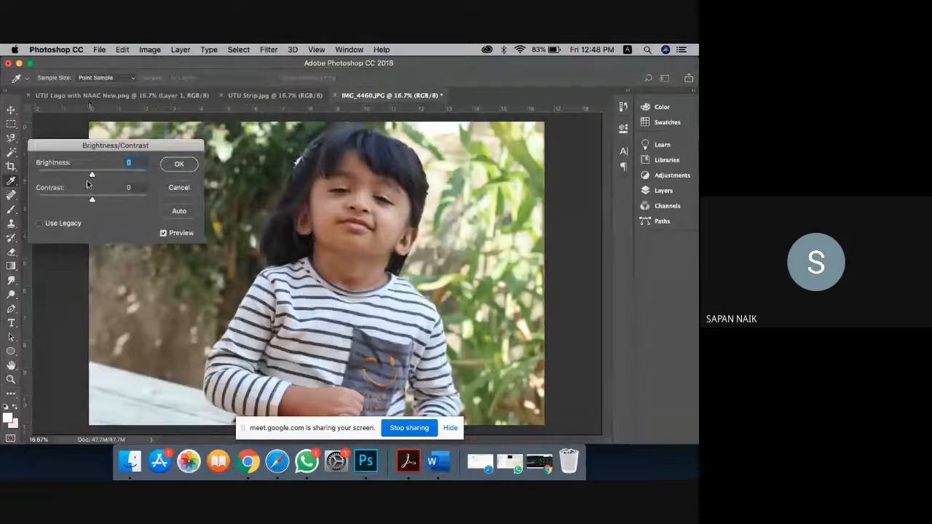
pyautogui.moveTo(95, 175); pyautogui.dragTo(117, 202)
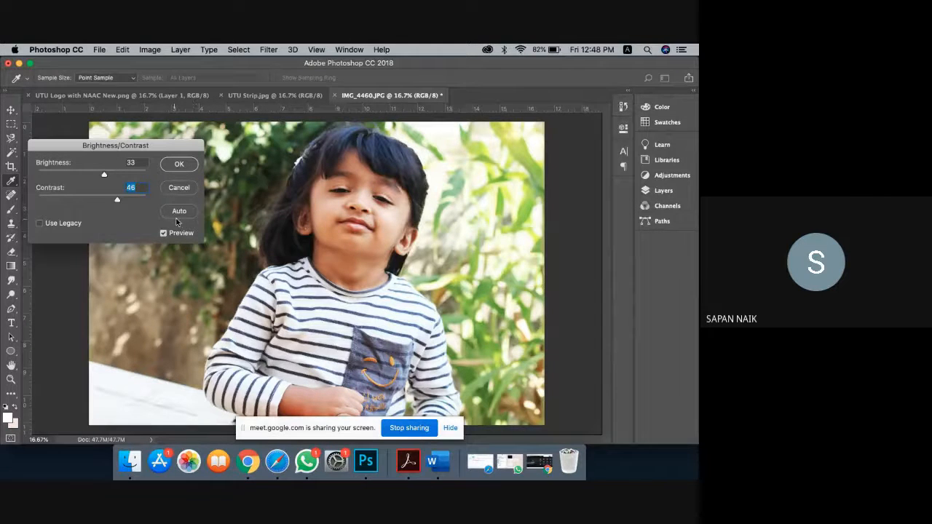
pyautogui.click(179, 188)
pyautogui.press('z')
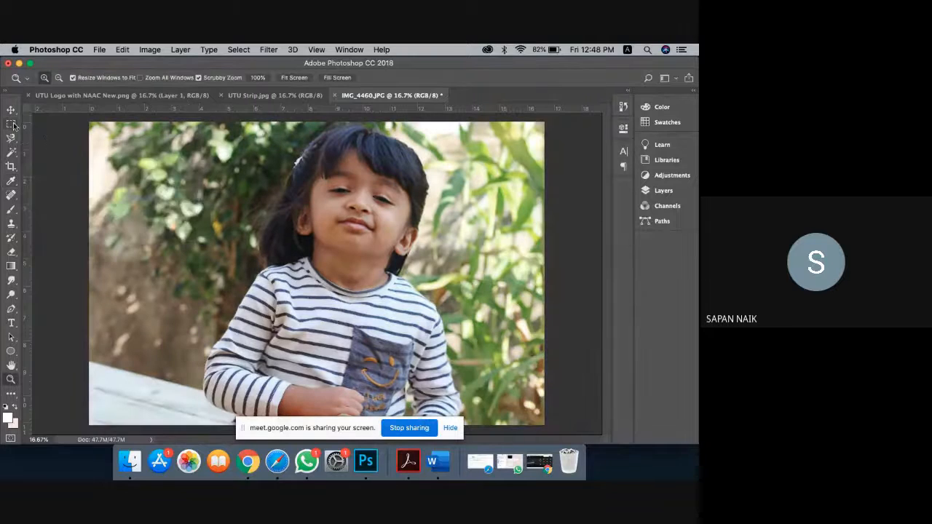
# Step: Lasso around the girl and feather the selection by 40 pixels
pyautogui.moveTo(11, 142); pyautogui.dragTo(29, 137)
pyautogui.moveTo(274, 195)
pyautogui.mouseDown()
pyautogui.moveTo(323, 142)
pyautogui.moveTo(357, 136)
pyautogui.moveTo(391, 145)
pyautogui.moveTo(421, 193)
pyautogui.moveTo(423, 320)
pyautogui.moveTo(443, 357)
pyautogui.moveTo(264, 308)
pyautogui.moveTo(275, 196)
pyautogui.mouseUp()
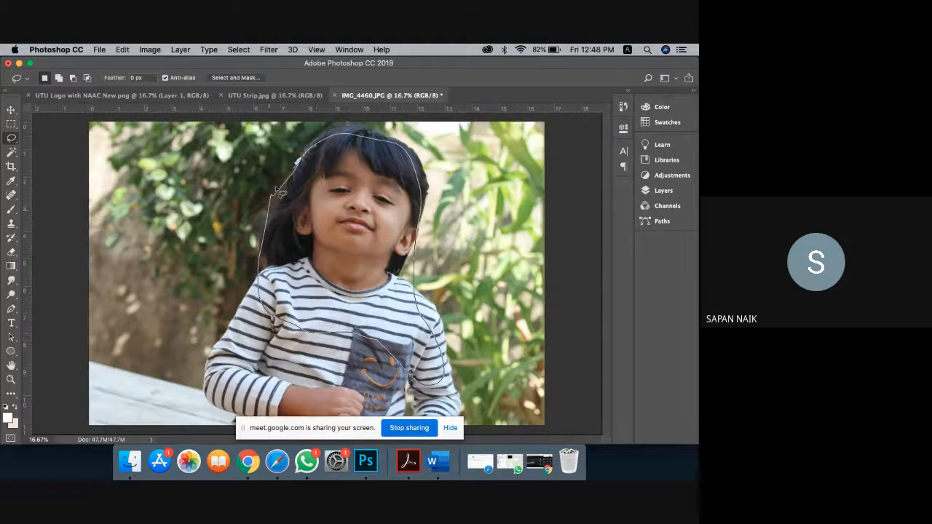
pyautogui.rightClick(328, 191)
pyautogui.click(355, 215)
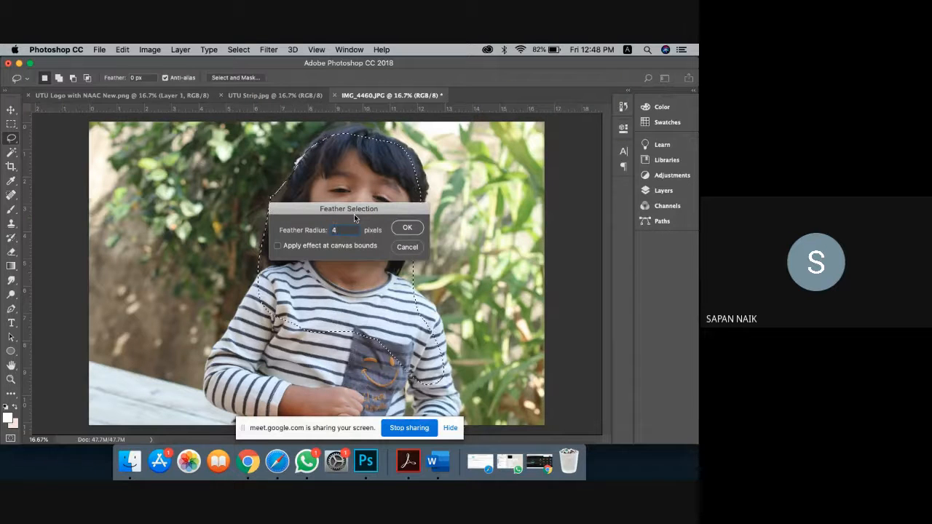
pyautogui.write('0')
pyautogui.press('Return')
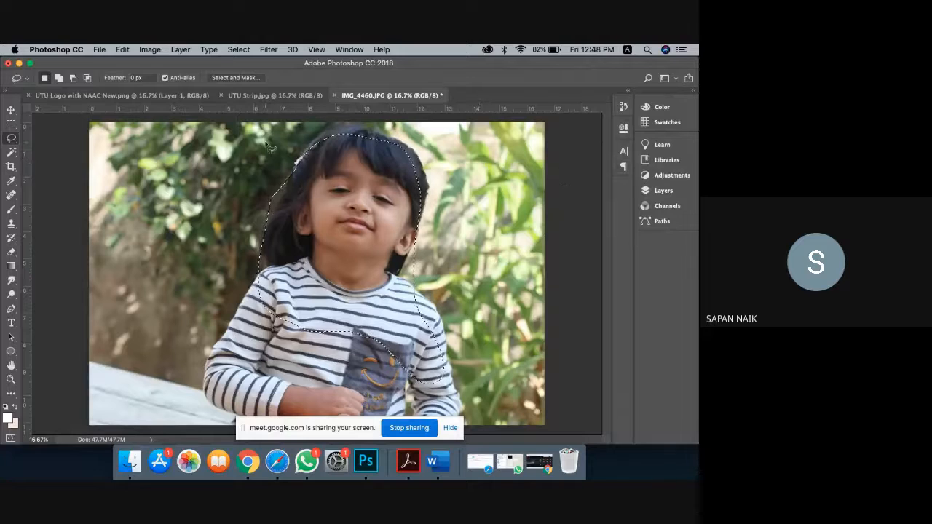
# Step: Apply Brightness 8 and Contrast 36 to the selected girl, then deselect
pyautogui.click(149, 50)
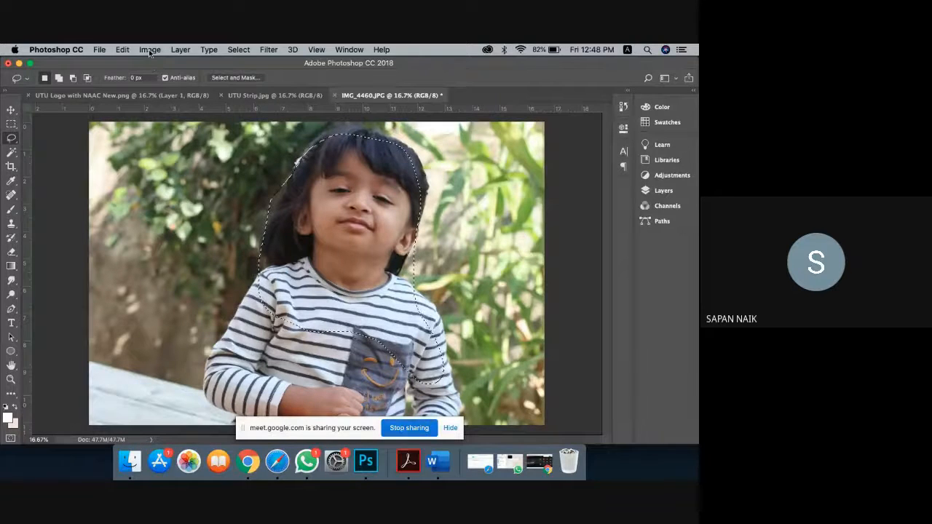
pyautogui.moveTo(176, 81)
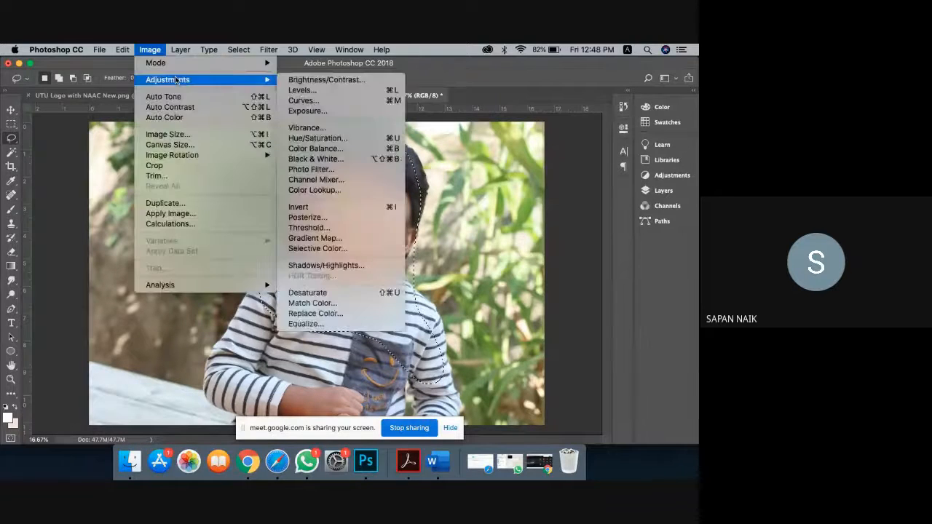
pyautogui.click(311, 82)
pyautogui.moveTo(93, 173); pyautogui.dragTo(112, 204)
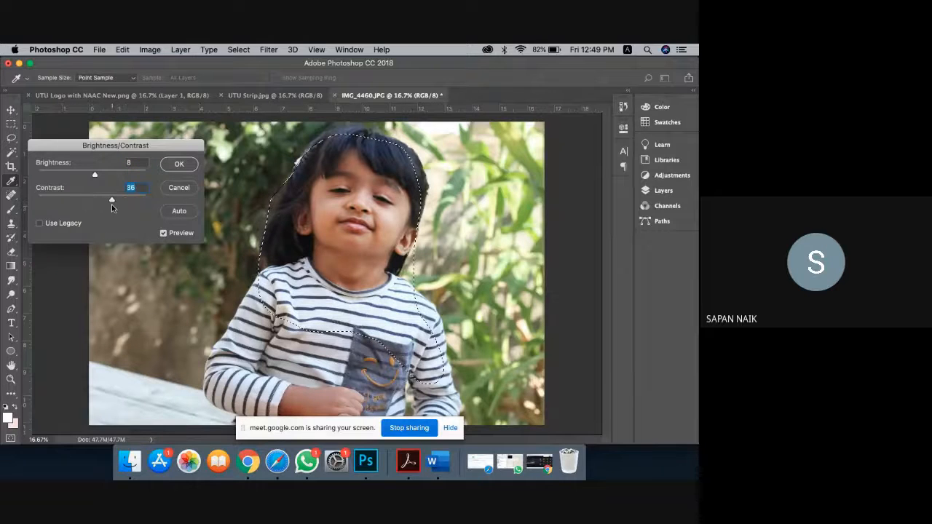
pyautogui.click(165, 233)
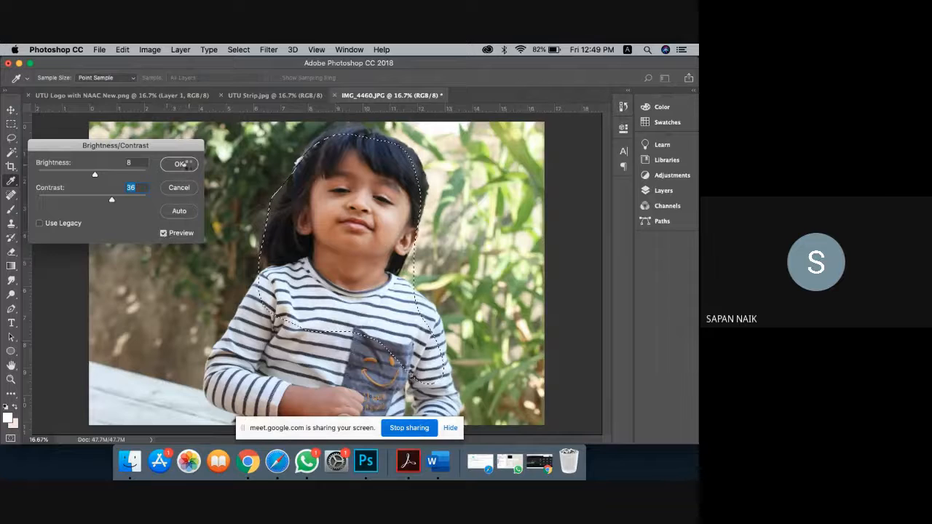
pyautogui.click(186, 164)
pyautogui.press('super+d')
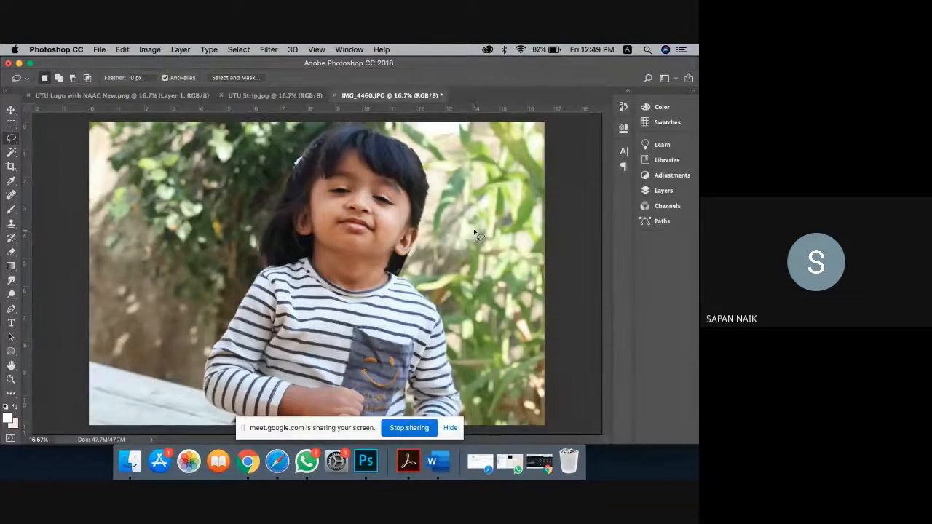
# Step: Apply Levels with input levels 0, 1.00 and a white point of 238
pyautogui.click(149, 49)
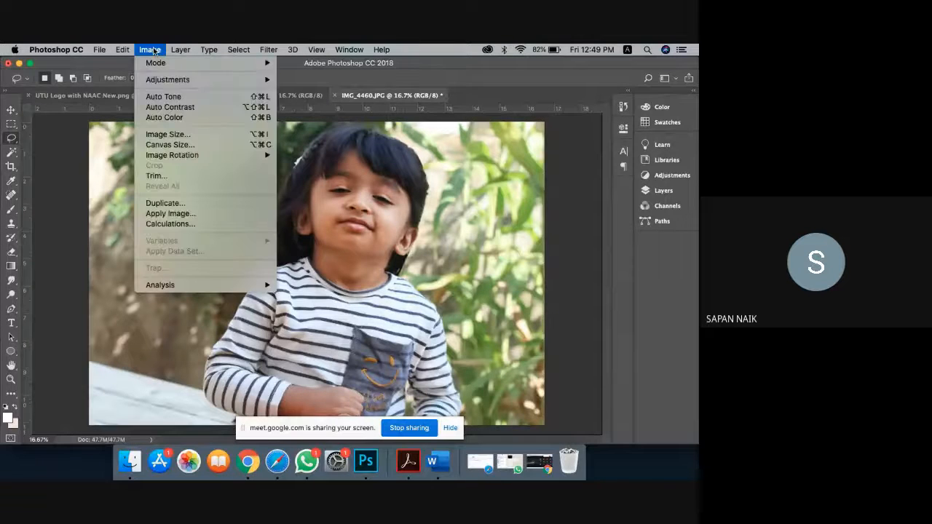
pyautogui.moveTo(178, 81)
pyautogui.click(324, 91)
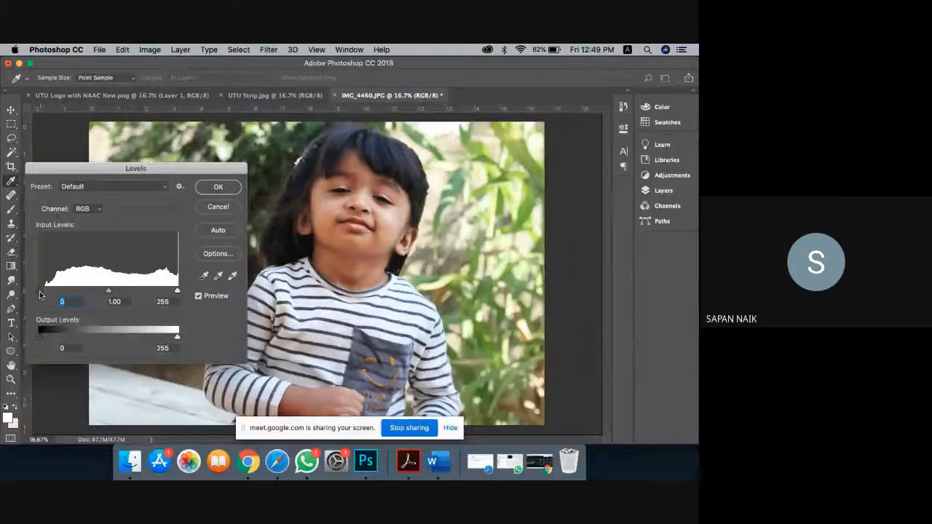
pyautogui.moveTo(45, 292); pyautogui.dragTo(35, 294)
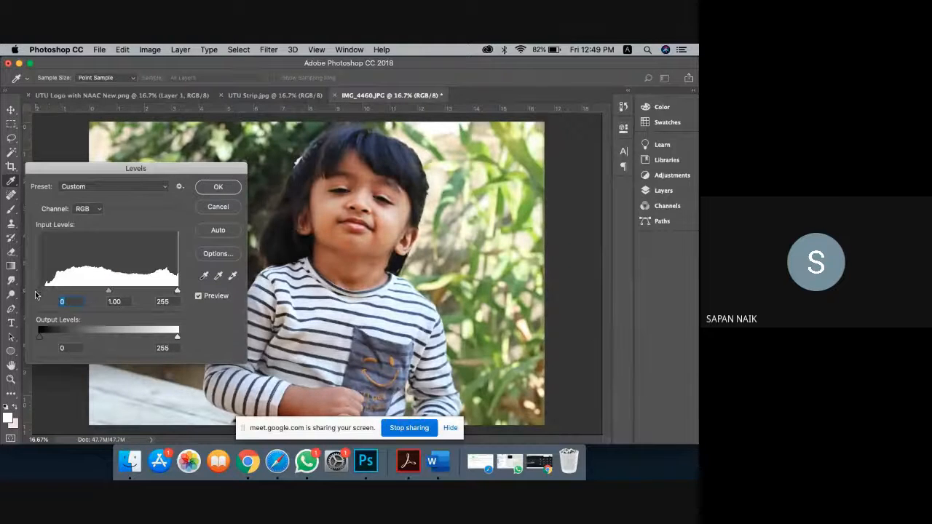
pyautogui.moveTo(176, 291); pyautogui.dragTo(155, 291)
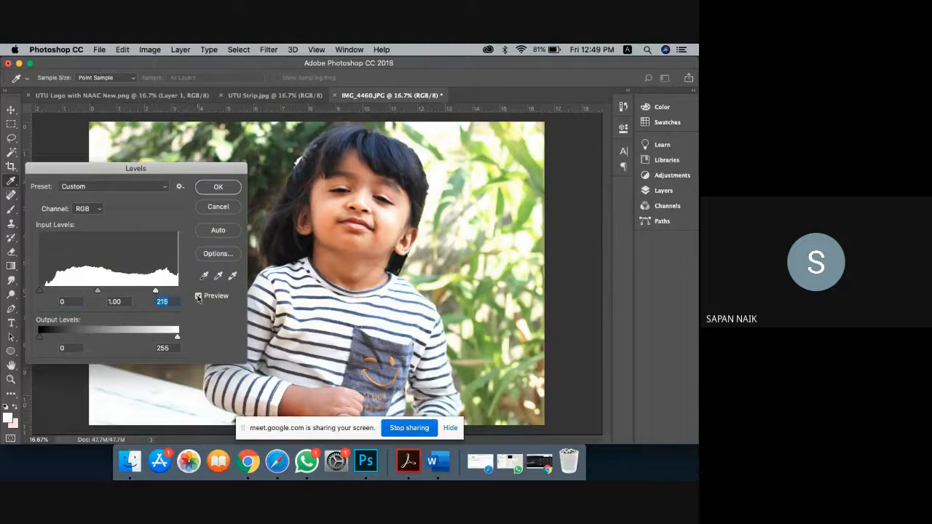
pyautogui.click(198, 297)
pyautogui.click(199, 297)
pyautogui.click(199, 297)
pyautogui.click(199, 297)
pyautogui.moveTo(155, 291); pyautogui.dragTo(168, 292)
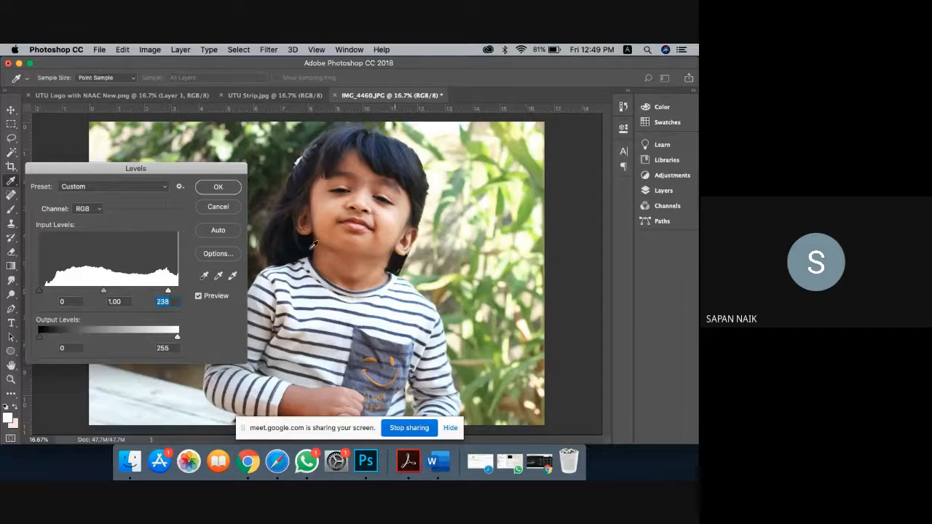
pyautogui.click(213, 187)
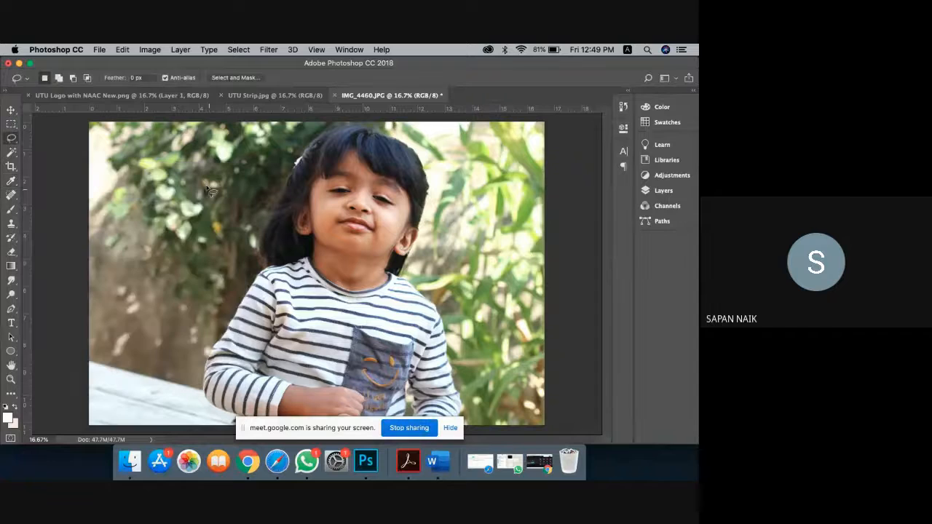
# Step: Apply Hue/Saturation with Hue 0, Saturation +23 and Lightness +8
pyautogui.click(146, 50)
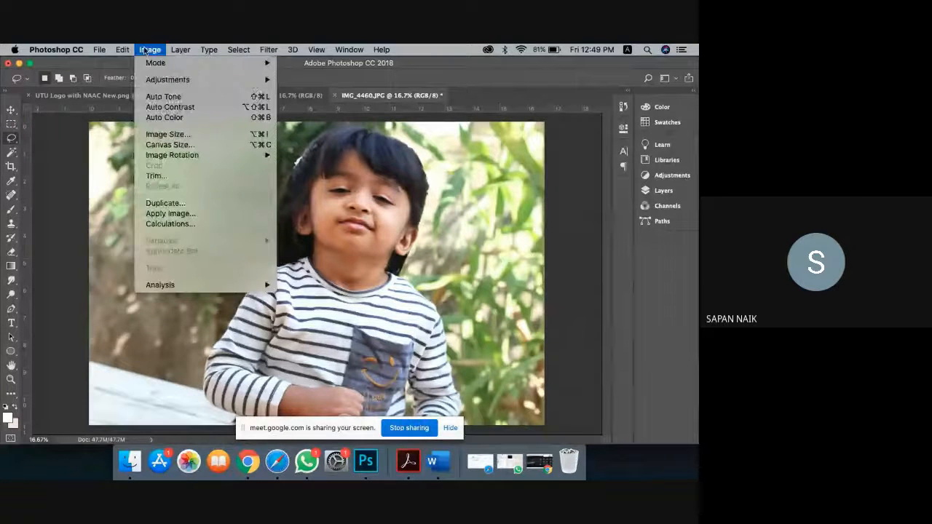
pyautogui.moveTo(179, 80)
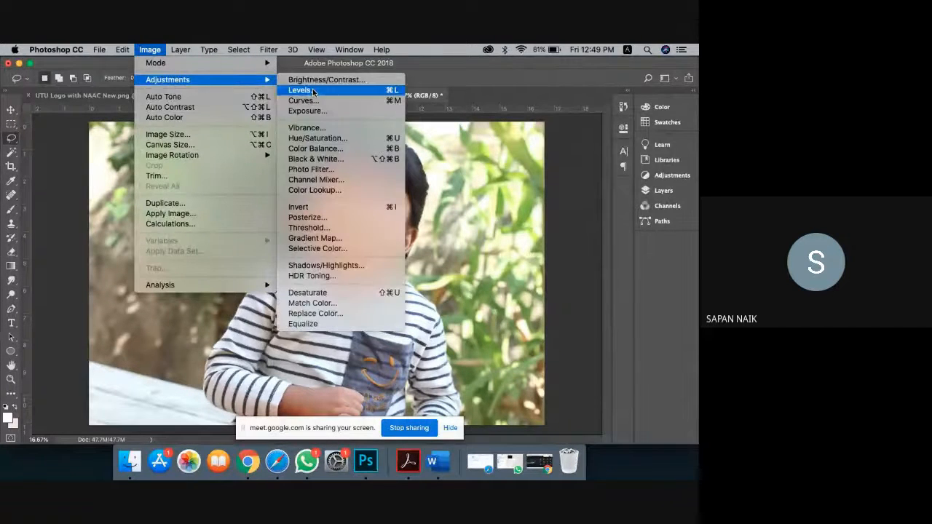
pyautogui.click(316, 139)
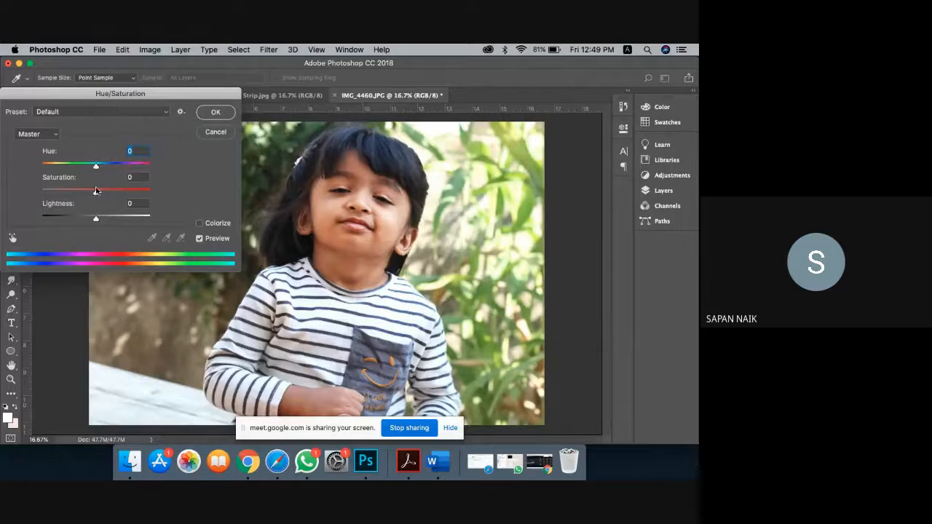
pyautogui.moveTo(95, 192); pyautogui.dragTo(102, 195)
pyautogui.moveTo(106, 197); pyautogui.dragTo(109, 198)
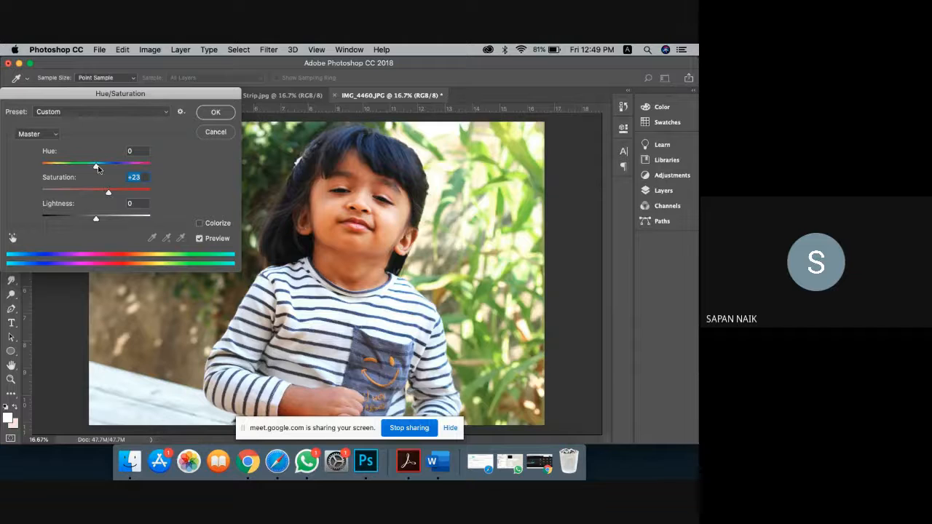
pyautogui.moveTo(97, 169); pyautogui.dragTo(110, 171)
pyautogui.moveTo(110, 170); pyautogui.dragTo(95, 169)
pyautogui.moveTo(96, 221); pyautogui.dragTo(100, 222)
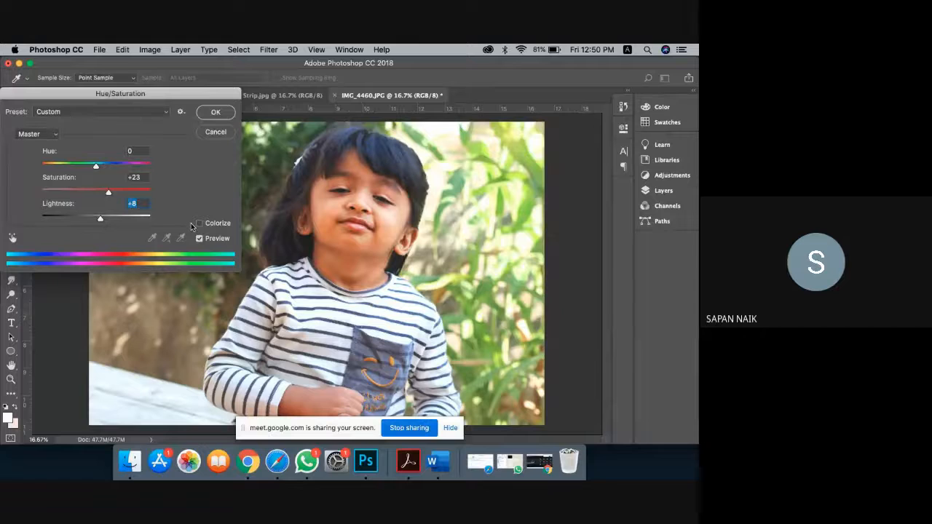
pyautogui.click(216, 111)
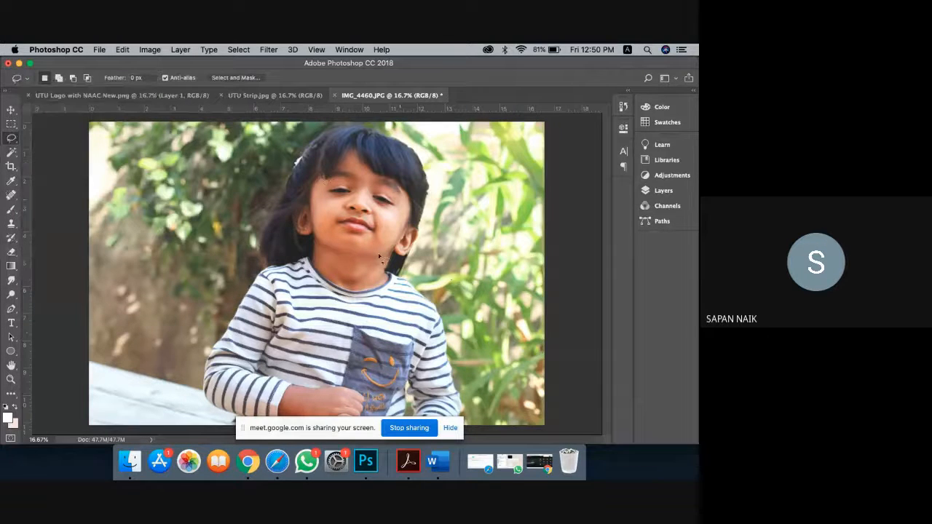
pyautogui.click(151, 50)
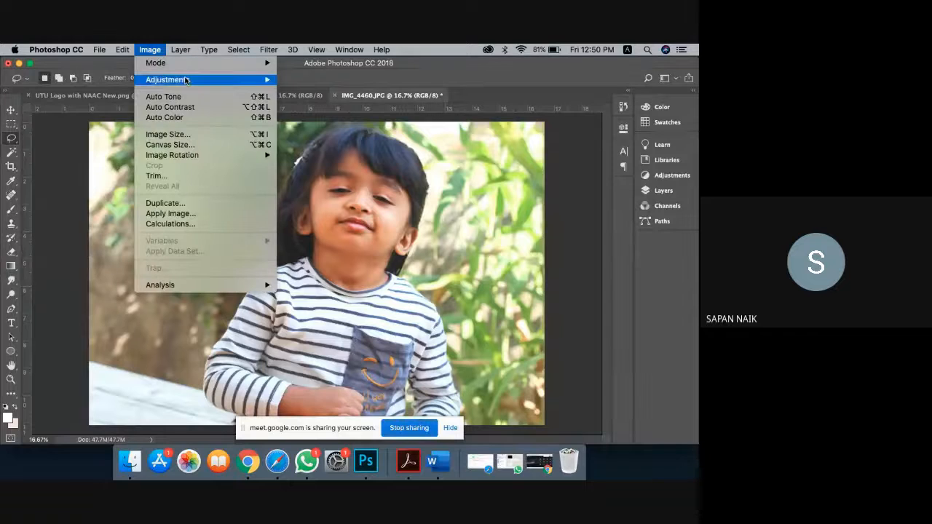
# Step: Apply a Curves adjustment bowing the RGB curve upward with added points
pyautogui.moveTo(187, 80)
pyautogui.click(304, 101)
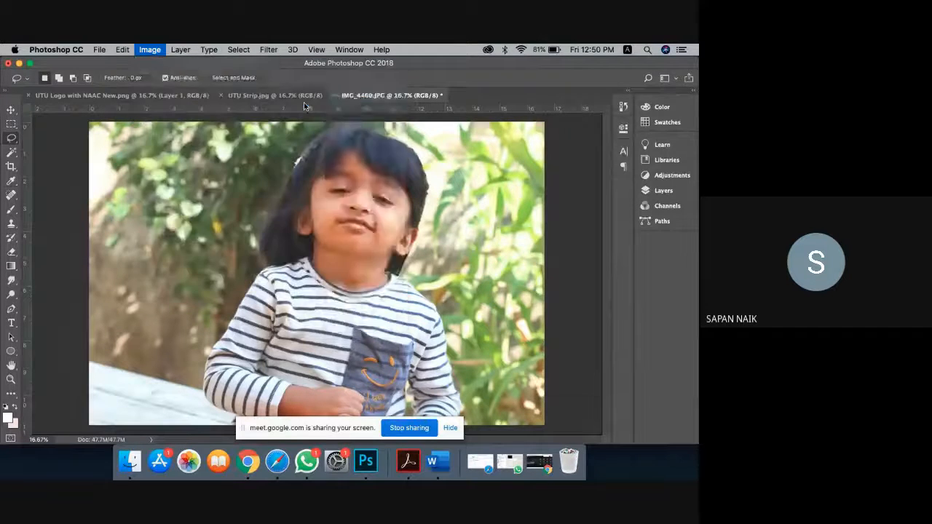
pyautogui.moveTo(455, 95); pyautogui.dragTo(583, 92)
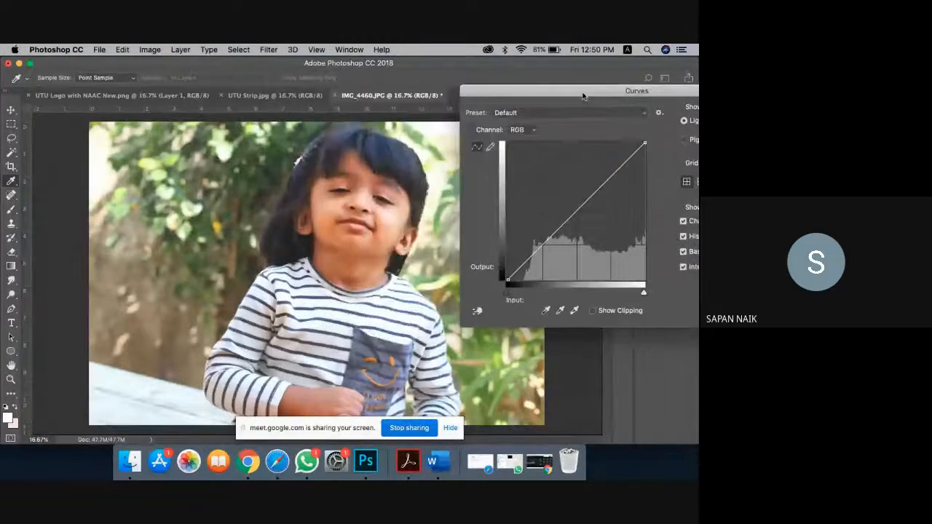
pyautogui.moveTo(623, 161)
pyautogui.mouseDown()
pyautogui.moveTo(616, 155)
pyautogui.moveTo(621, 162)
pyautogui.mouseUp()
pyautogui.moveTo(583, 195); pyautogui.dragTo(573, 212)
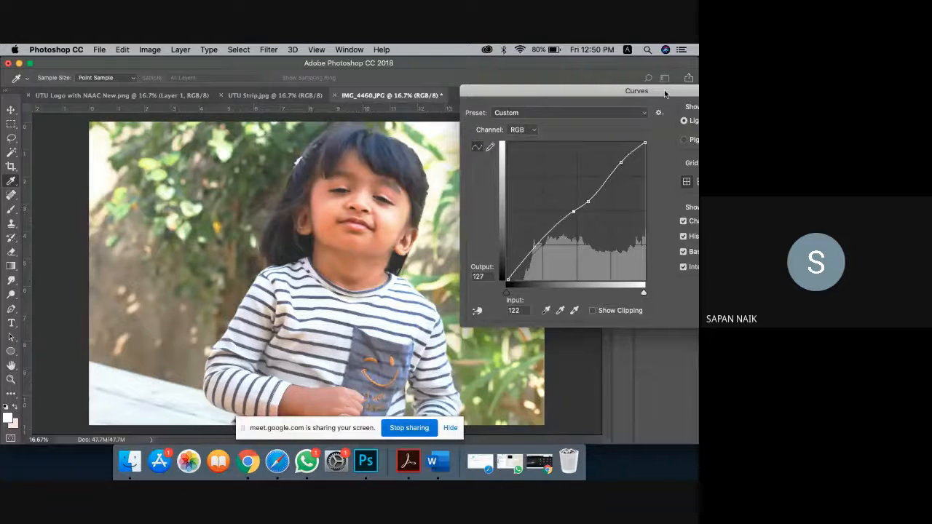
pyautogui.moveTo(664, 93); pyautogui.dragTo(550, 107)
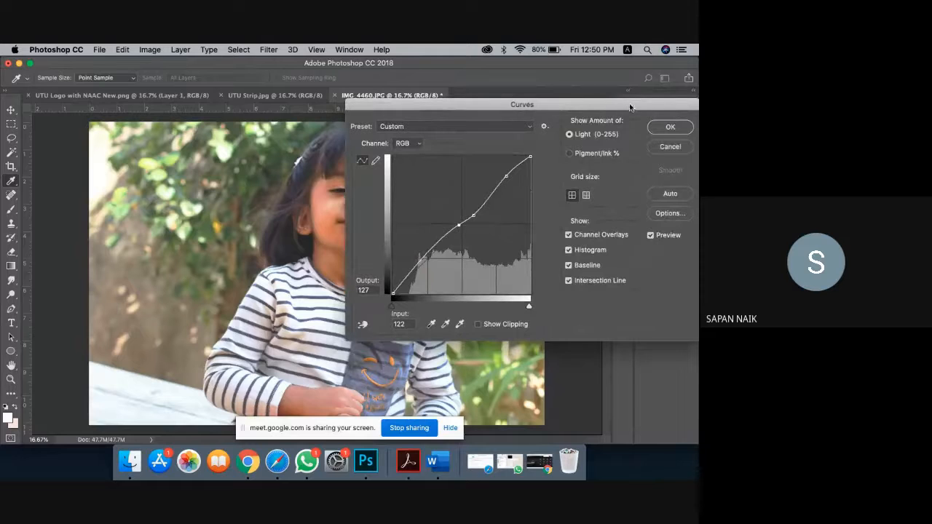
pyautogui.moveTo(633, 111); pyautogui.dragTo(194, 139)
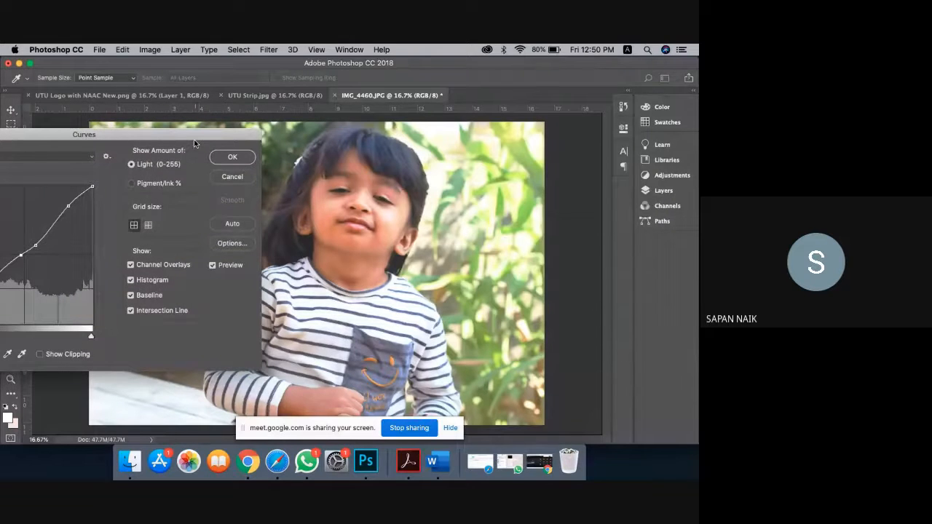
pyautogui.click(213, 266)
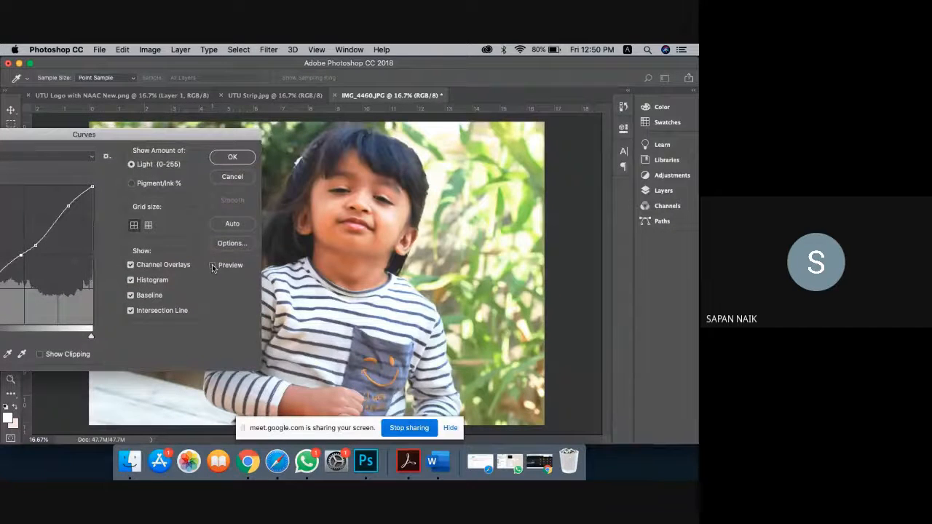
pyautogui.click(231, 158)
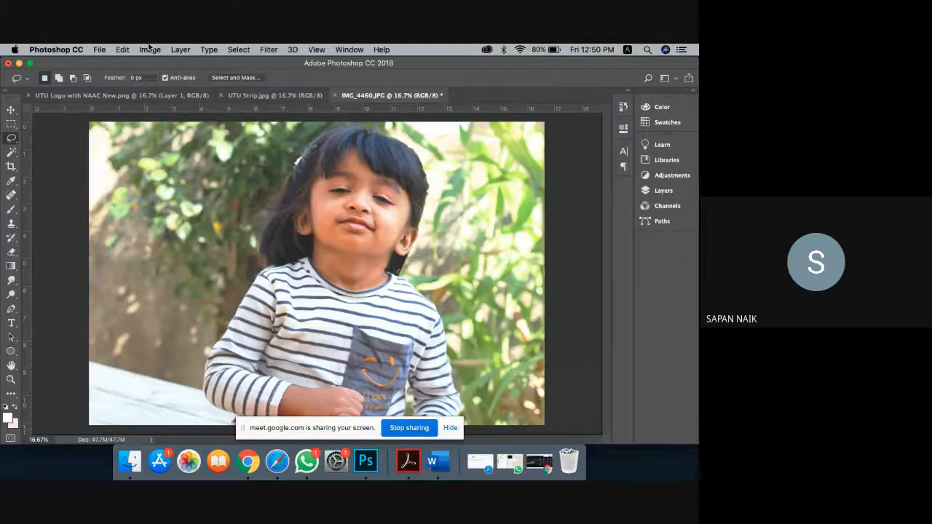
# Step: Apply a midtone Color Balance of -36 Cyan-Red and -43 Magenta-Green
pyautogui.click(149, 48)
pyautogui.moveTo(240, 79)
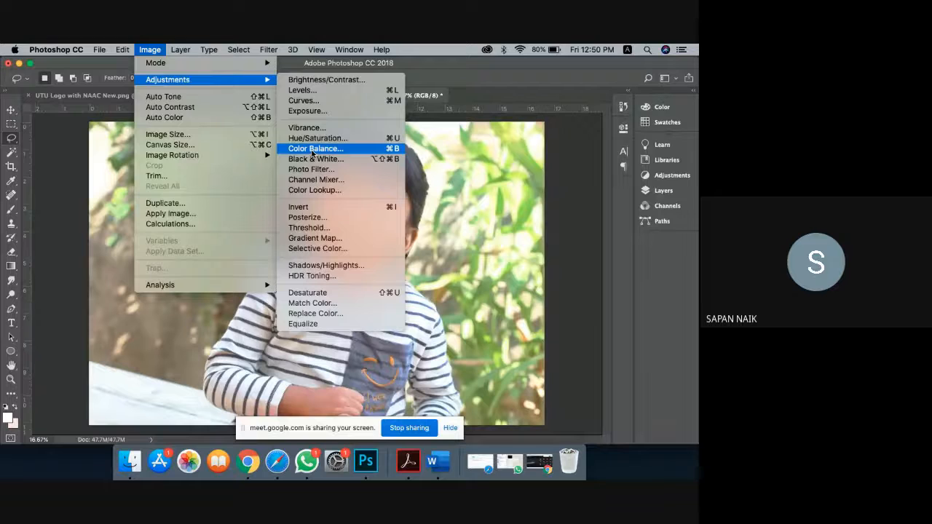
pyautogui.click(312, 148)
pyautogui.moveTo(378, 136); pyautogui.dragTo(625, 129)
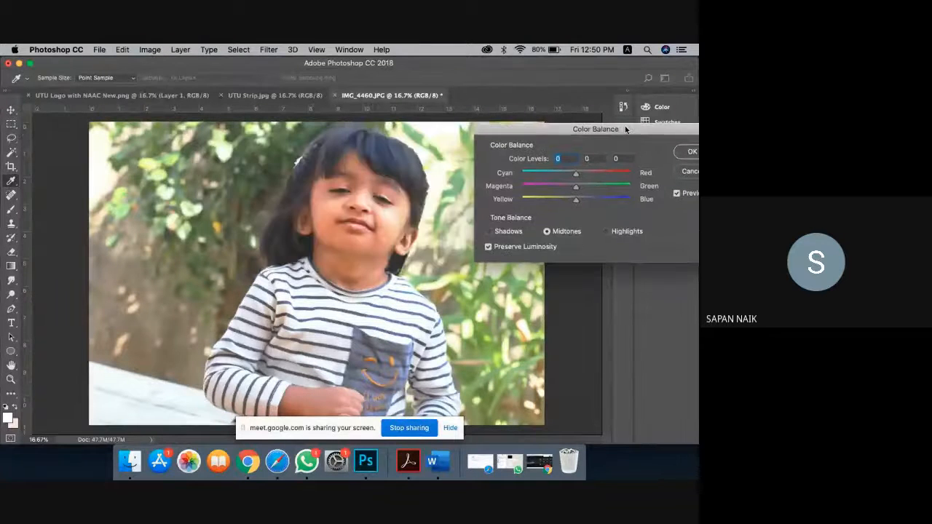
pyautogui.moveTo(578, 176); pyautogui.dragTo(556, 185)
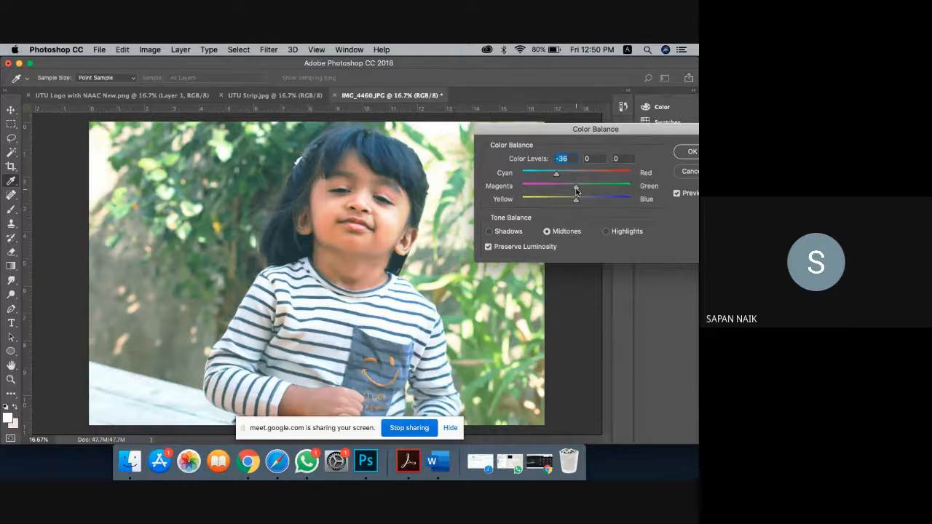
pyautogui.moveTo(576, 191); pyautogui.dragTo(552, 189)
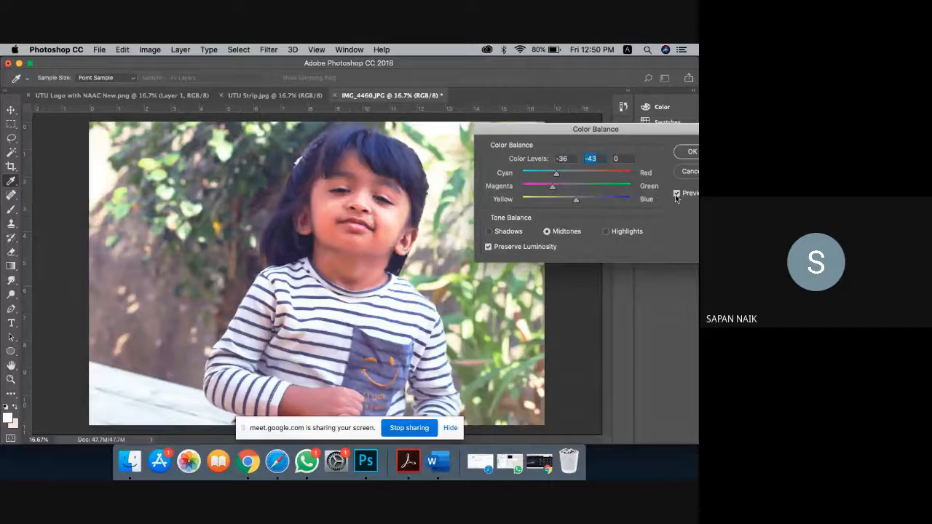
pyautogui.click(692, 152)
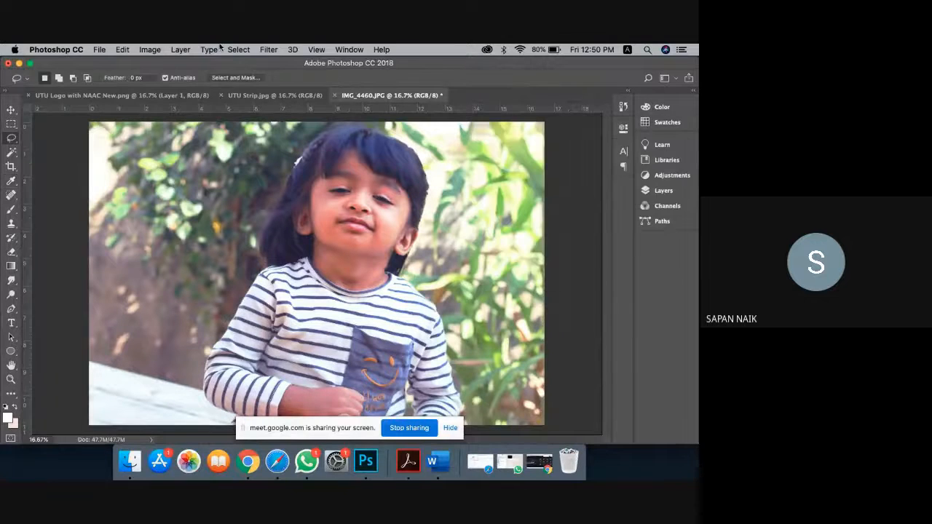
# Step: Open Photo Filter and try a near-black filter colour at varying density
pyautogui.click(149, 50)
pyautogui.moveTo(171, 80)
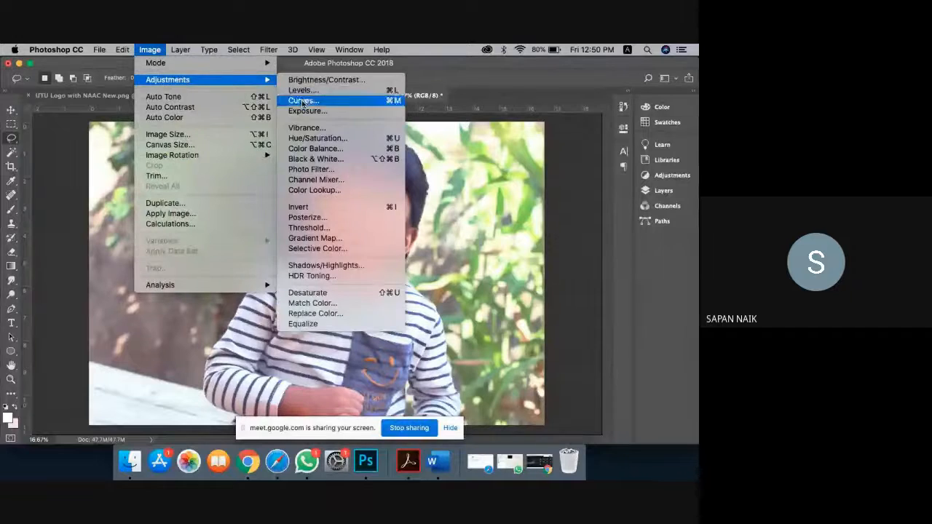
pyautogui.click(304, 170)
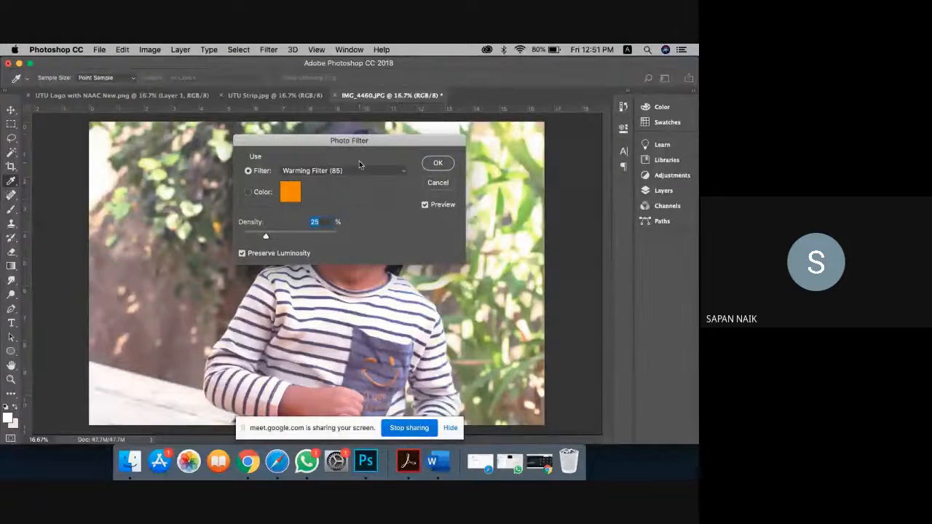
pyautogui.moveTo(364, 139); pyautogui.dragTo(596, 157)
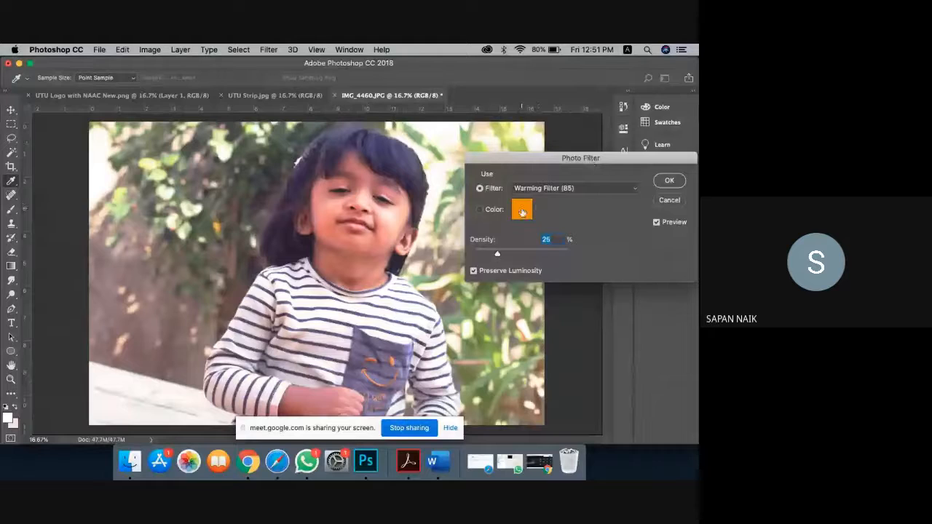
pyautogui.click(522, 212)
pyautogui.click(454, 287)
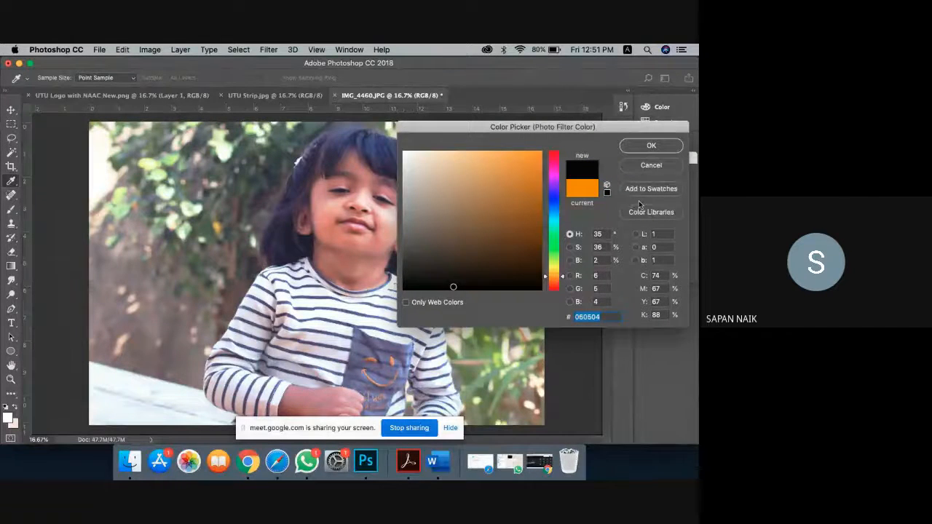
pyautogui.click(651, 147)
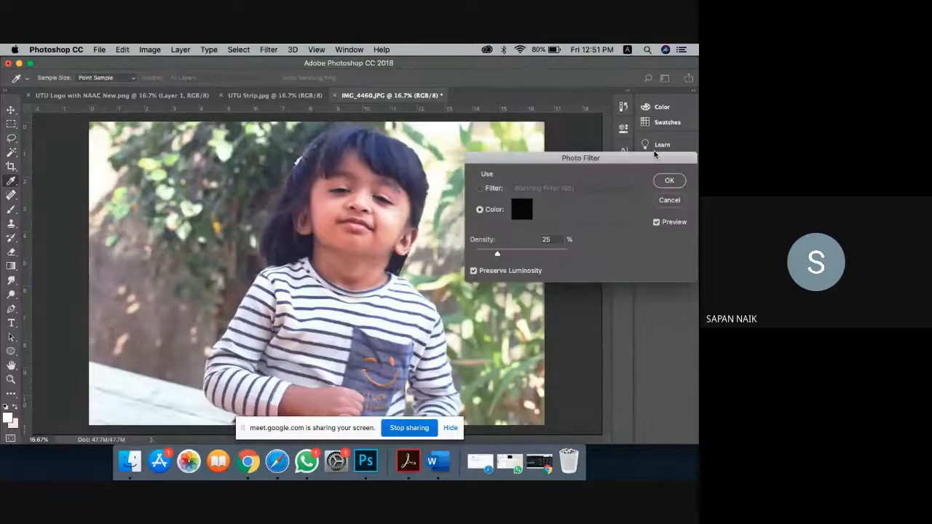
pyautogui.moveTo(498, 254); pyautogui.dragTo(451, 248)
pyautogui.click(557, 253)
# Step: Switch the filter to pale orange, 95% density, Preserve Luminosity on, and confirm
pyautogui.click(514, 211)
pyautogui.click(428, 151)
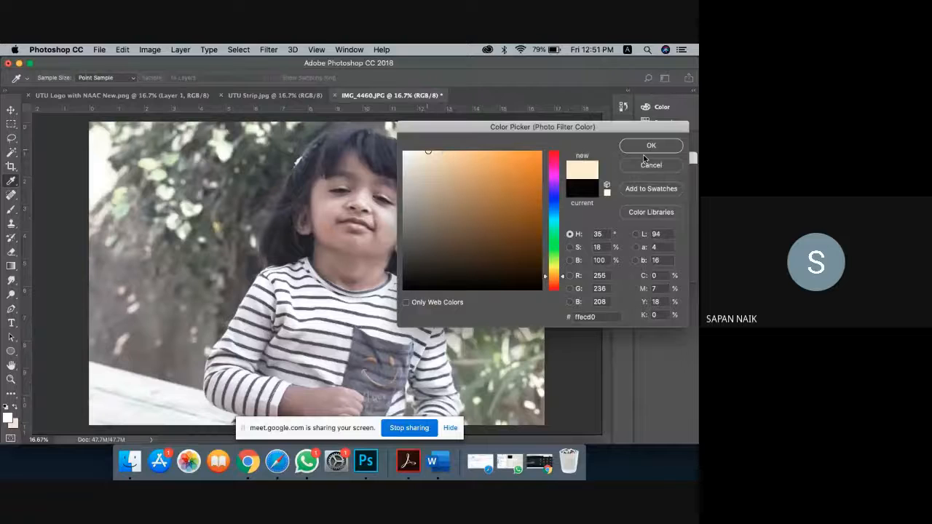
pyautogui.click(645, 149)
pyautogui.moveTo(521, 254); pyautogui.dragTo(563, 255)
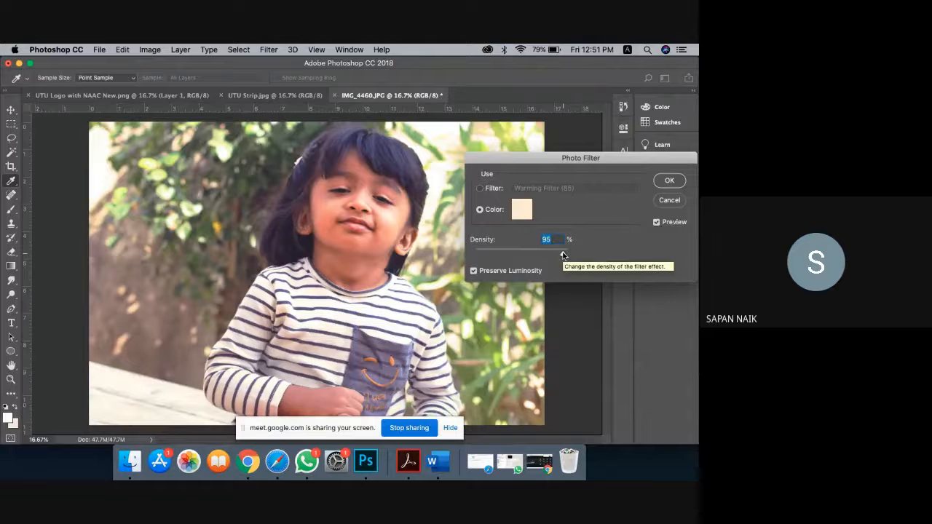
pyautogui.click(474, 271)
pyautogui.click(474, 272)
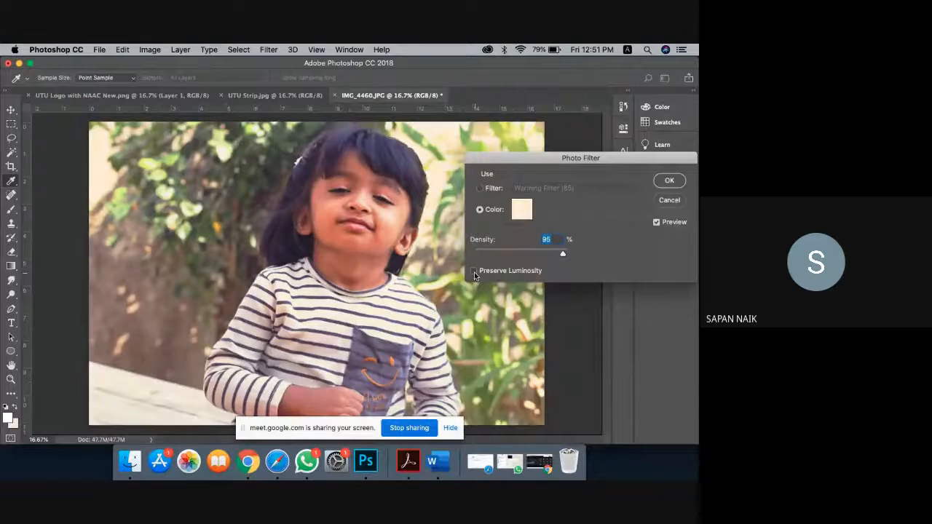
pyautogui.click(474, 272)
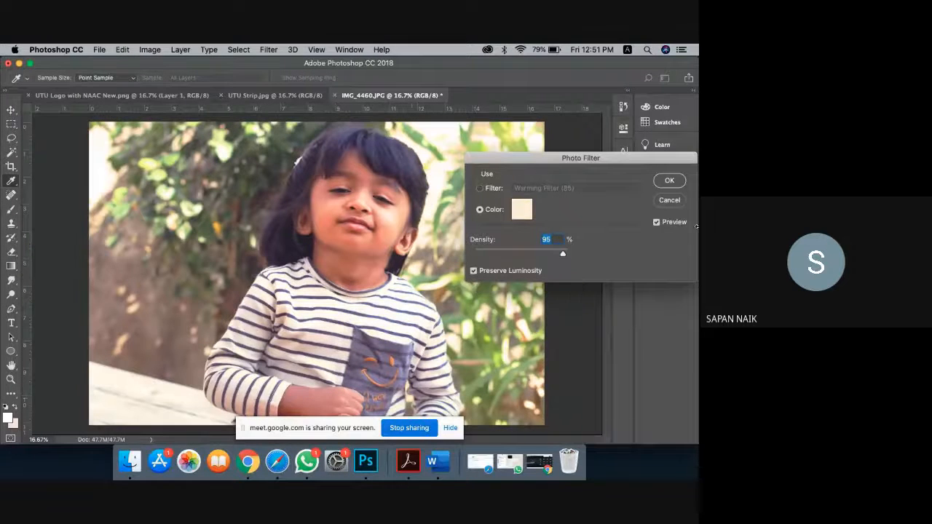
pyautogui.click(672, 204)
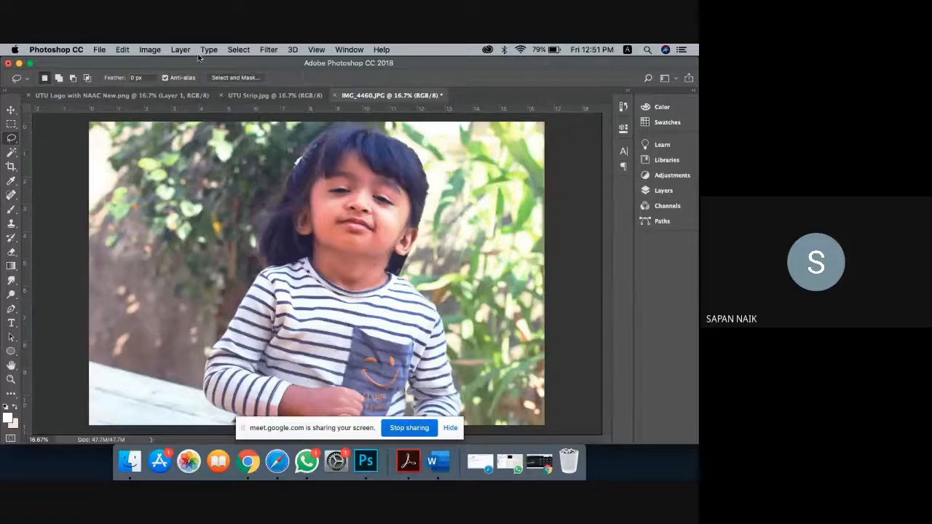
# Step: Apply Image > Adjustments > Invert to the whole IMG_4460.JPG photo
pyautogui.click(151, 49)
pyautogui.moveTo(171, 81)
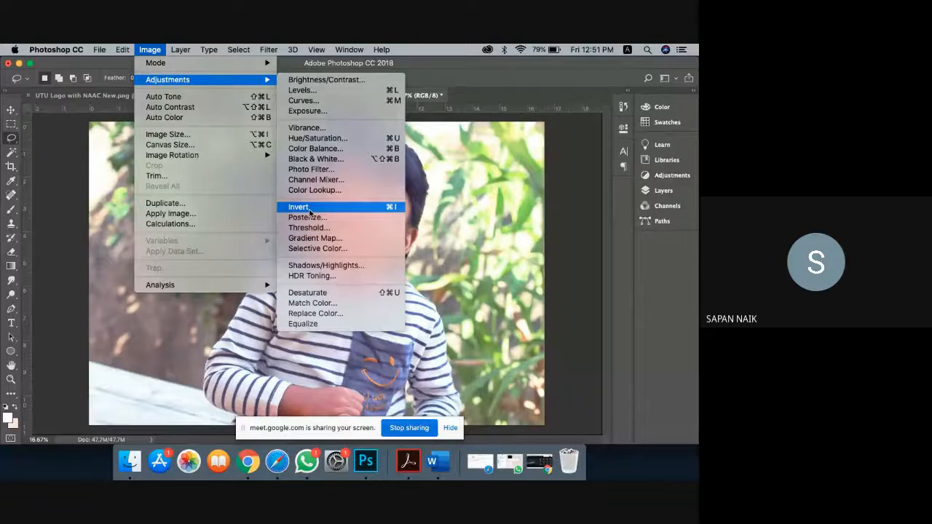
pyautogui.click(309, 212)
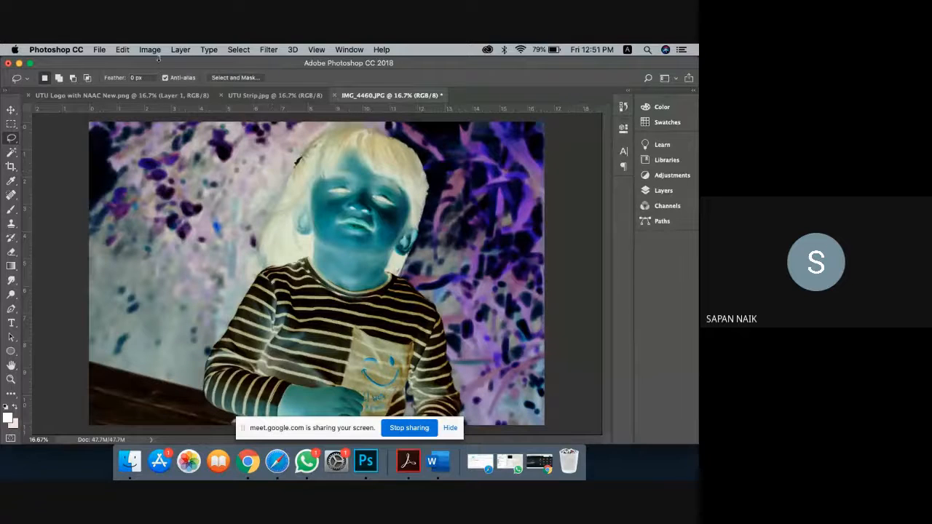
# Step: Restore download 6.33.43 PM.png from the Bin with Put Back
pyautogui.click(103, 53)
pyautogui.click(107, 73)
pyautogui.click(497, 434)
pyautogui.click(571, 469)
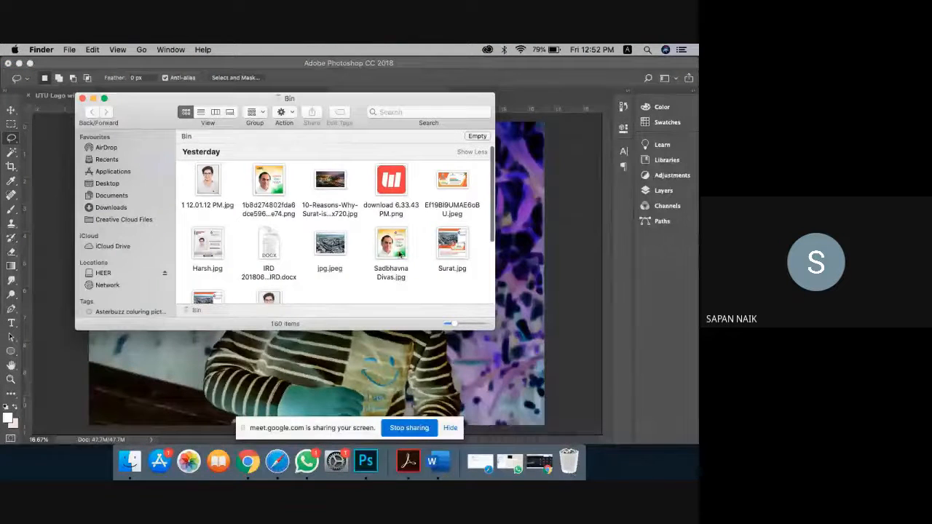
pyautogui.click(395, 187)
pyautogui.rightClick(396, 187)
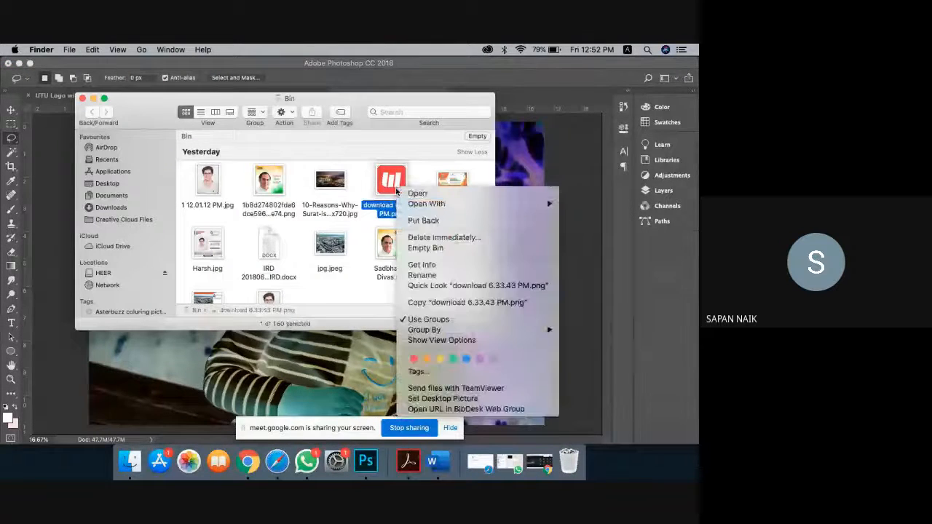
pyautogui.click(417, 220)
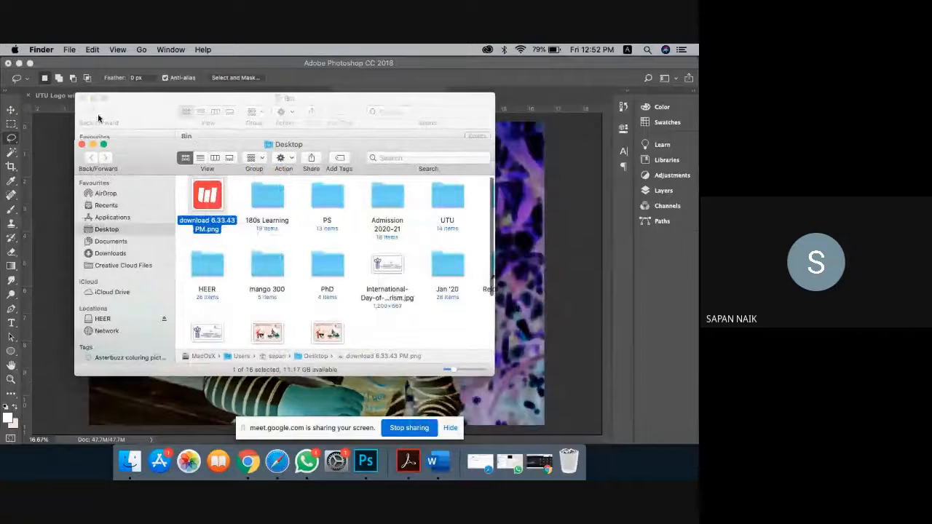
# Step: Close the Bin, Desktop and remaining Finder windows
pyautogui.click(83, 99)
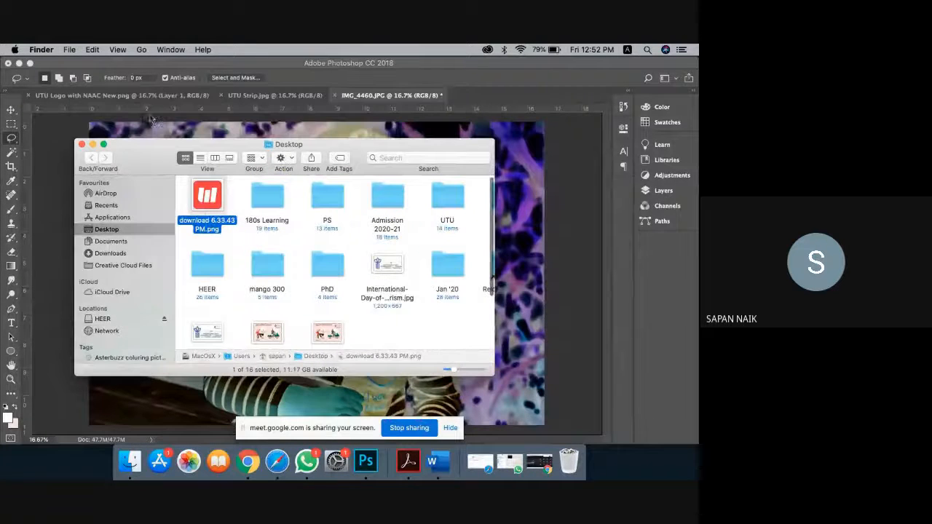
pyautogui.click(82, 145)
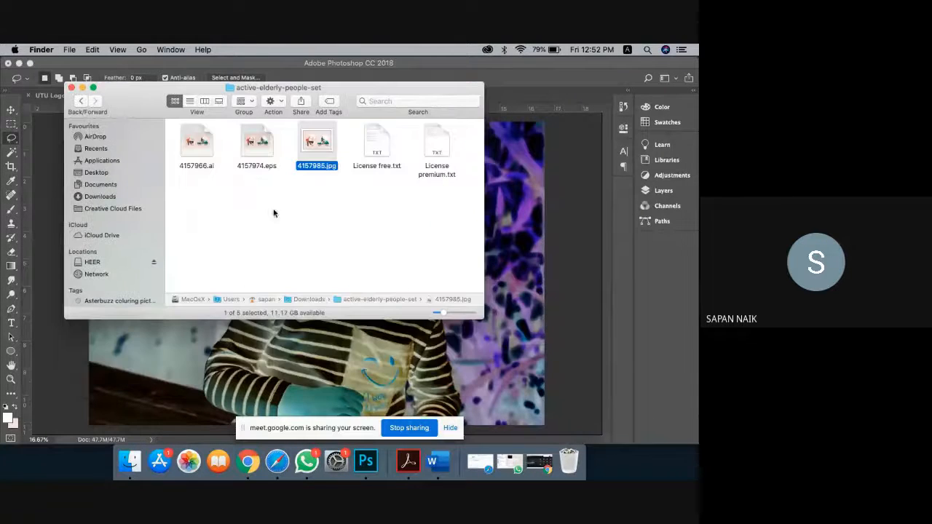
pyautogui.click(71, 88)
pyautogui.click(11, 123)
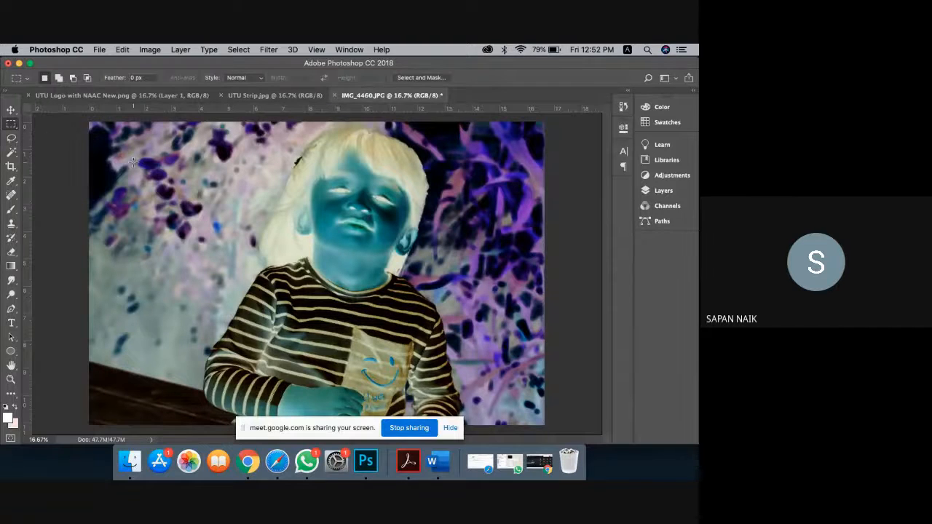
# Step: Select a box on the photo's left side and fill it with an orange-red background colour
pyautogui.moveTo(133, 162); pyautogui.dragTo(285, 356)
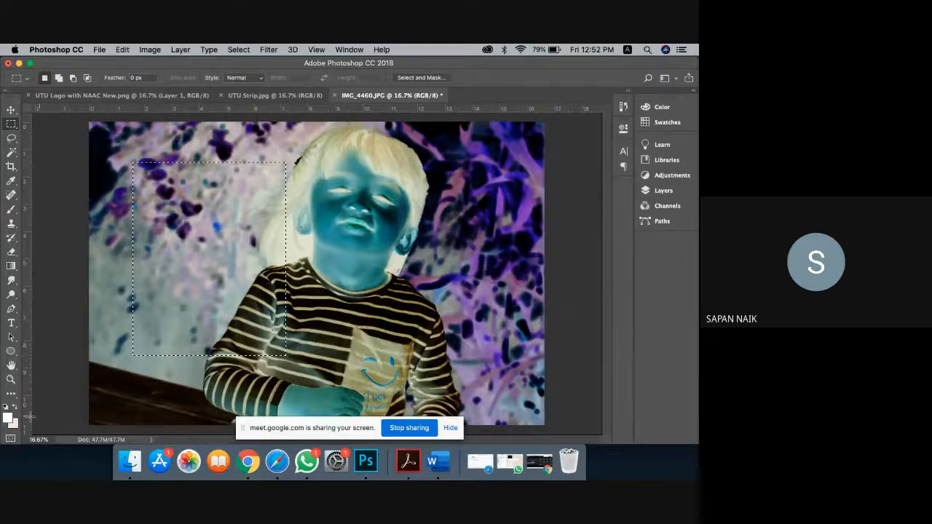
pyautogui.click(13, 421)
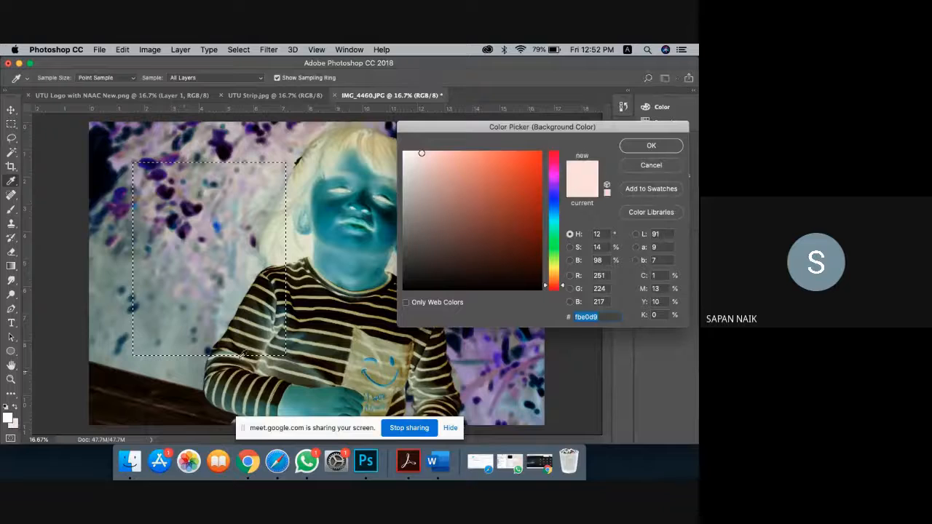
pyautogui.click(496, 174)
pyautogui.click(653, 150)
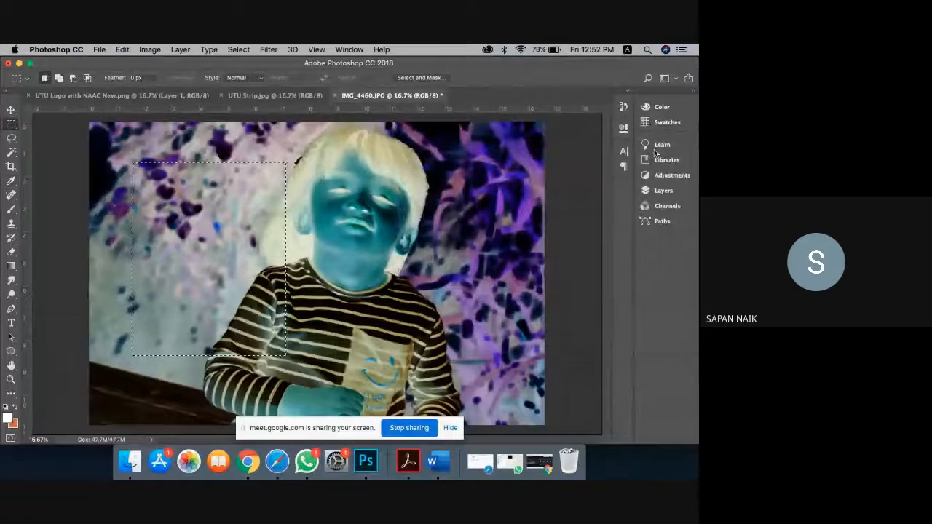
pyautogui.press('super+BackSpace')
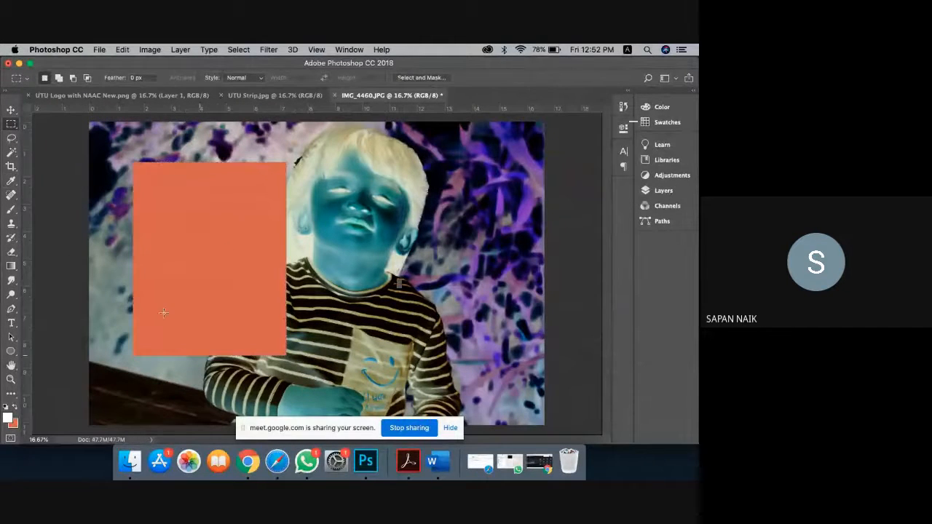
pyautogui.click(99, 50)
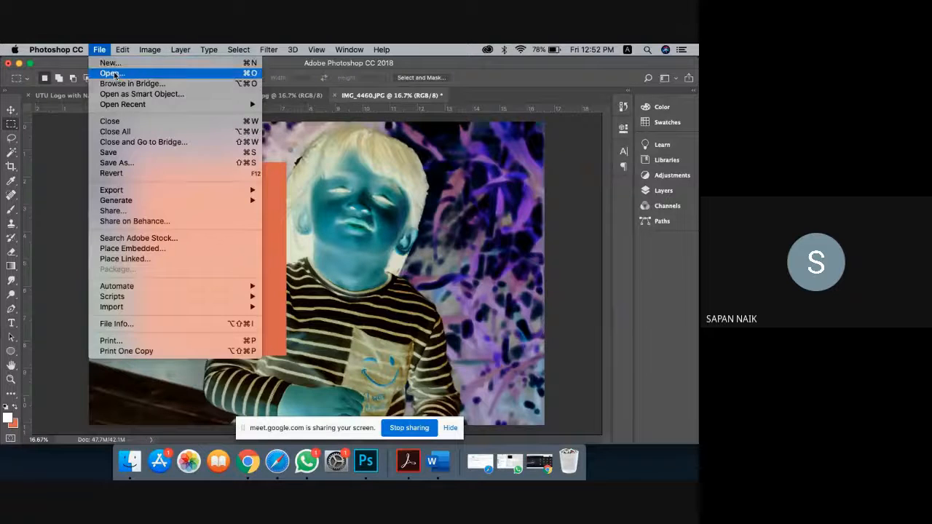
# Step: Open download 6.33.43 PM.png from the Desktop and try dragging the logo toward the photo
pyautogui.click(111, 73)
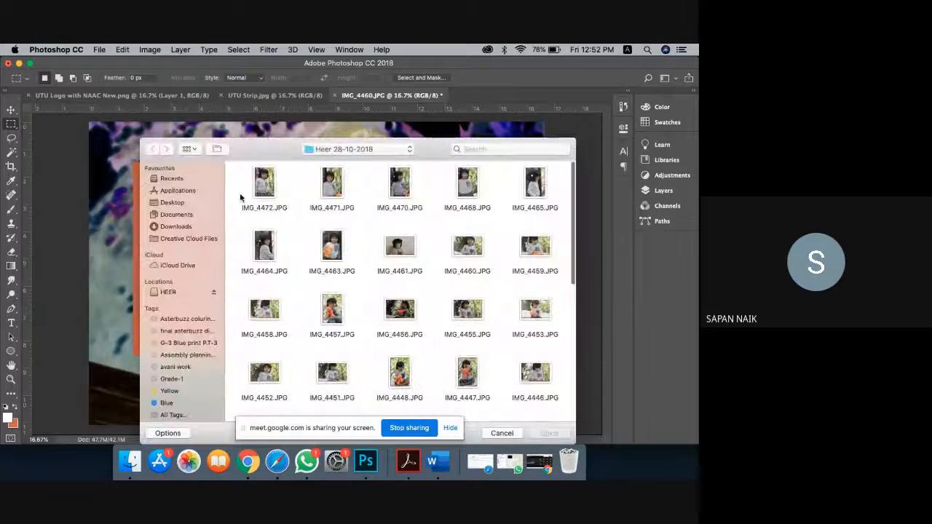
pyautogui.click(178, 203)
pyautogui.click(330, 249)
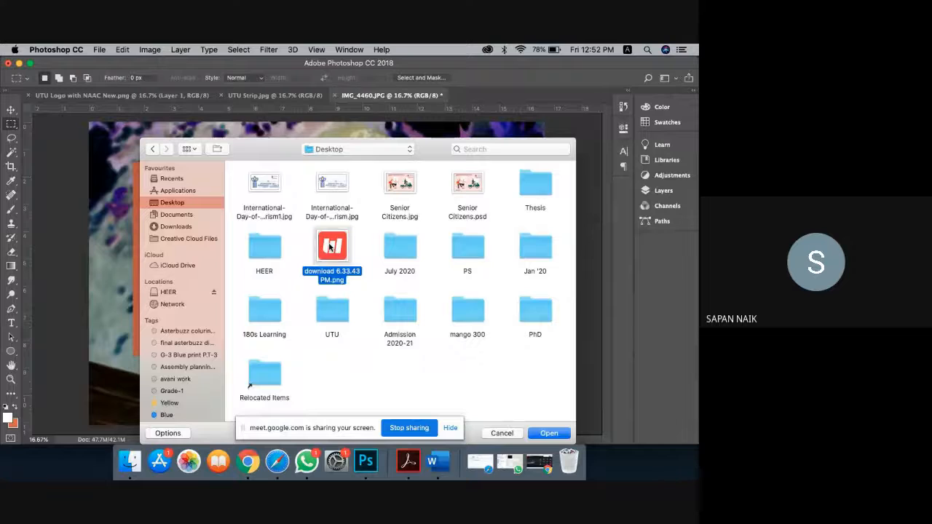
pyautogui.doubleClick(329, 247)
pyautogui.click(10, 110)
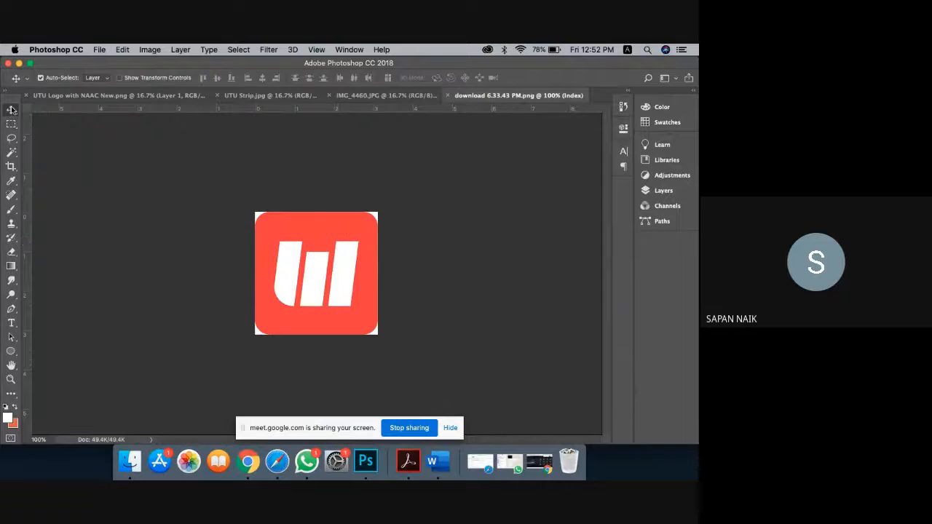
pyautogui.moveTo(335, 230); pyautogui.dragTo(213, 243)
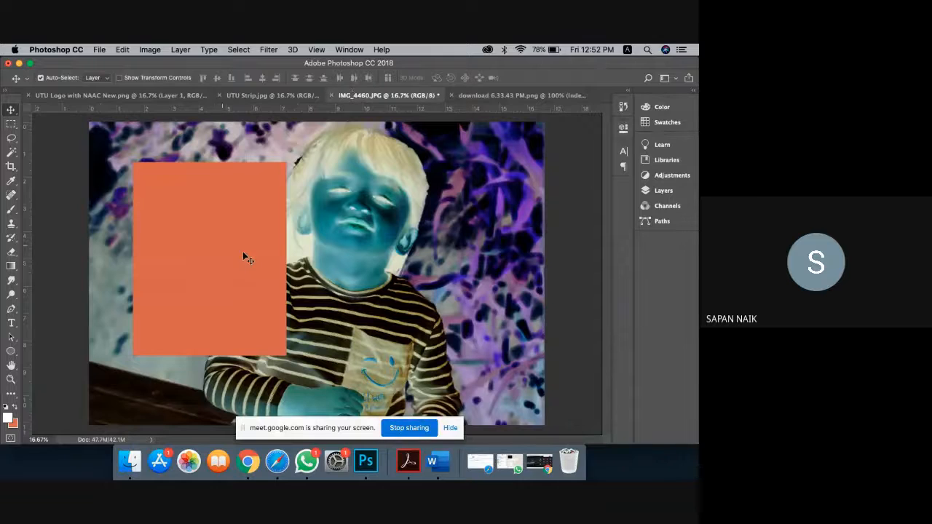
pyautogui.click(663, 190)
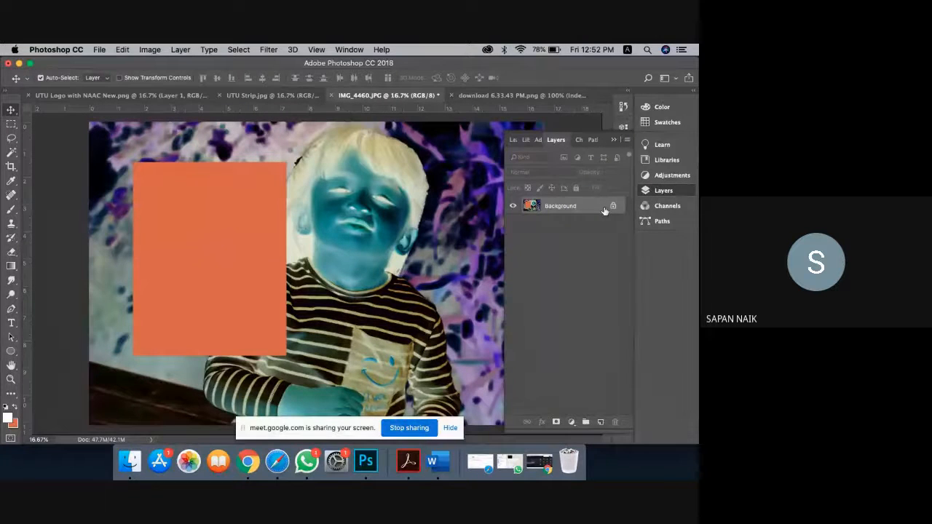
pyautogui.click(530, 96)
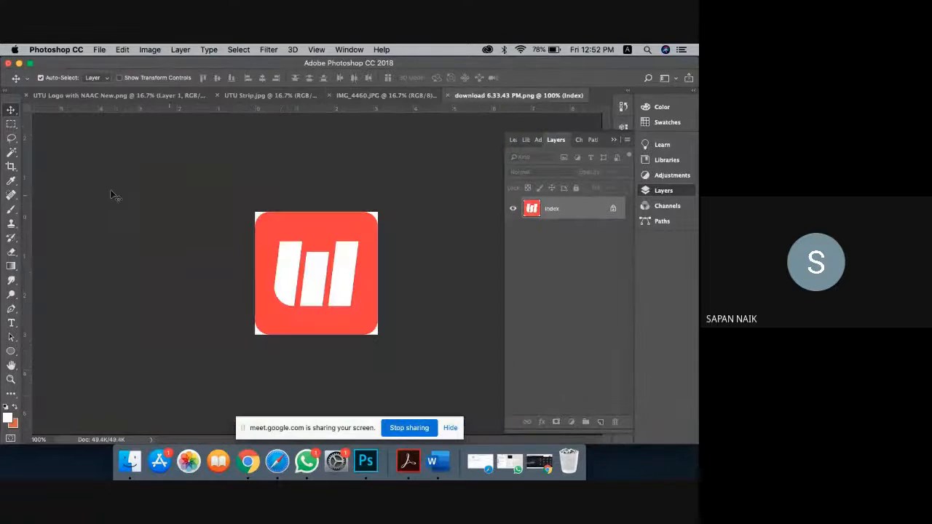
# Step: Copy the whole logo canvas, paste it into IMG_4460.JPG, and move it onto the orange block
pyautogui.click(11, 122)
pyautogui.moveTo(235, 208); pyautogui.dragTo(447, 475)
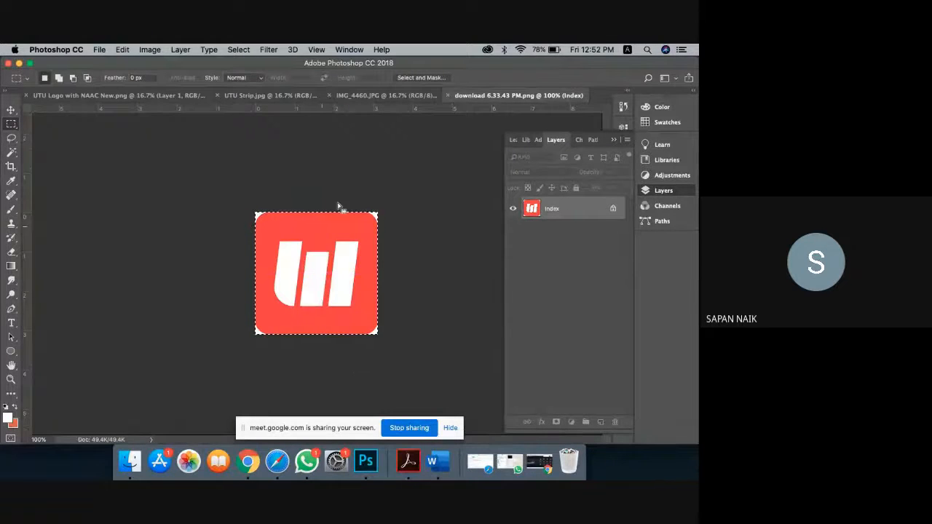
pyautogui.hotkey('ctrl', 'c')
pyautogui.click(394, 95)
pyautogui.hotkey('ctrl', 'v')
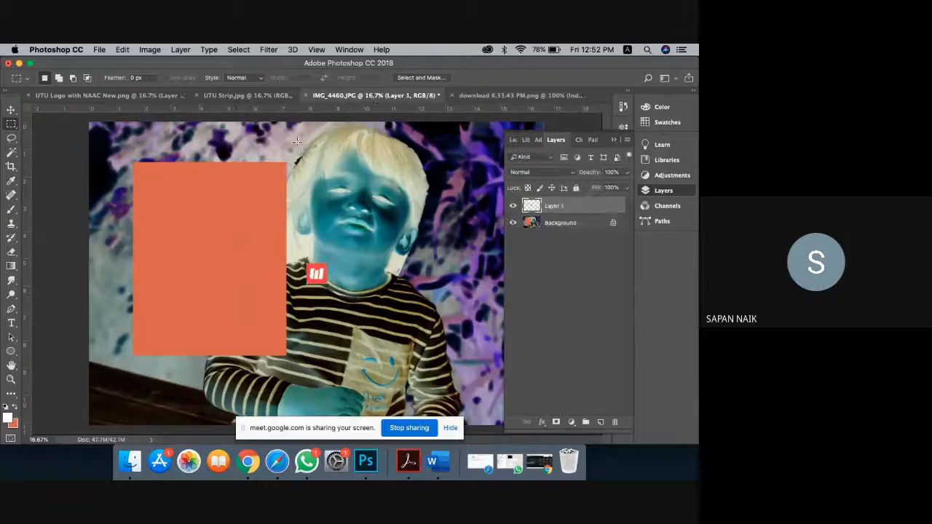
pyautogui.click(12, 109)
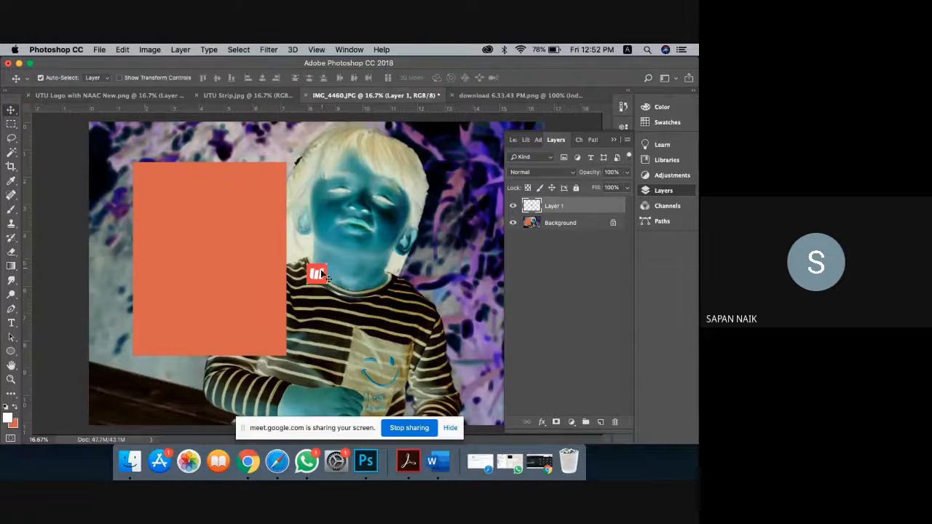
pyautogui.moveTo(317, 275); pyautogui.dragTo(210, 246)
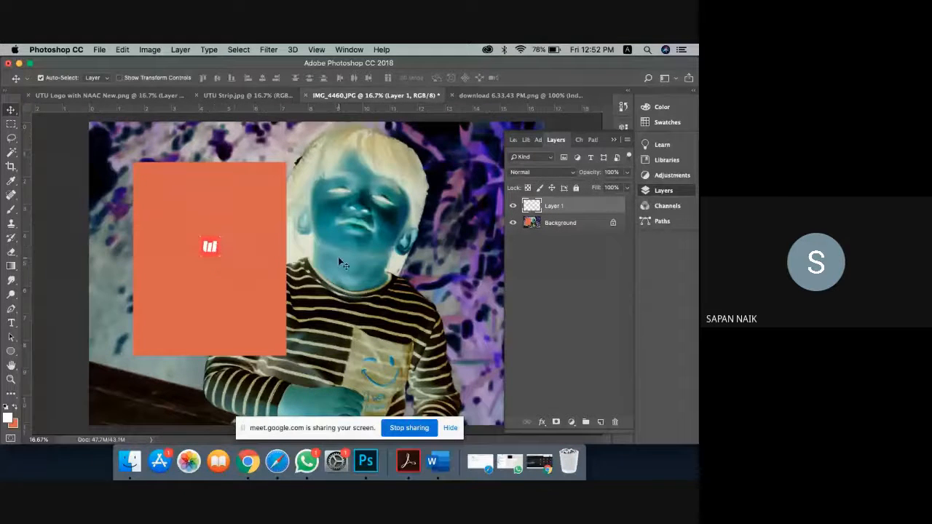
# Step: Invert the pasted logo's colours with Image > Adjustments > Invert
pyautogui.click(150, 49)
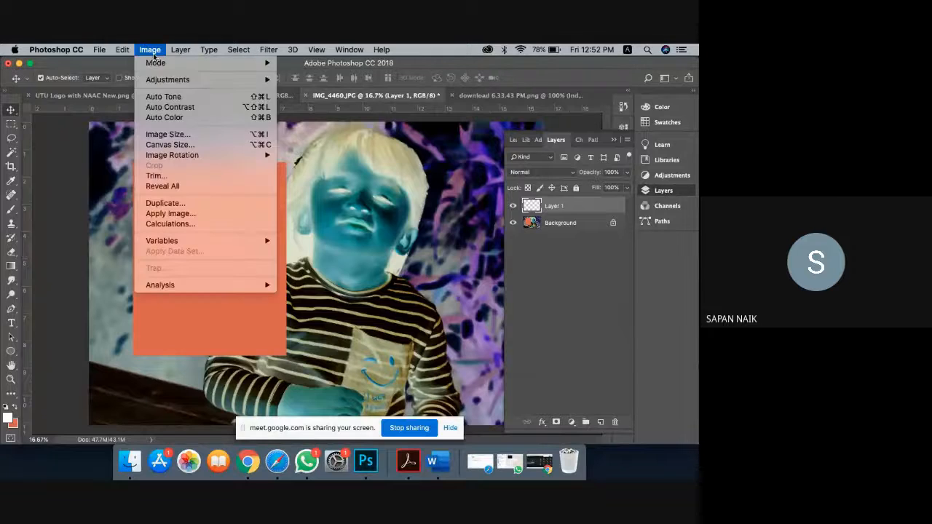
pyautogui.moveTo(199, 80)
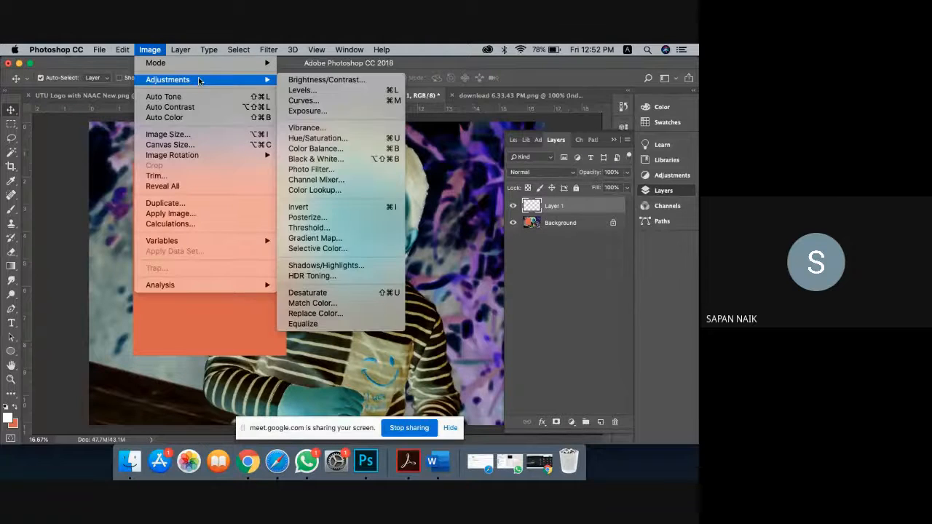
pyautogui.click(321, 207)
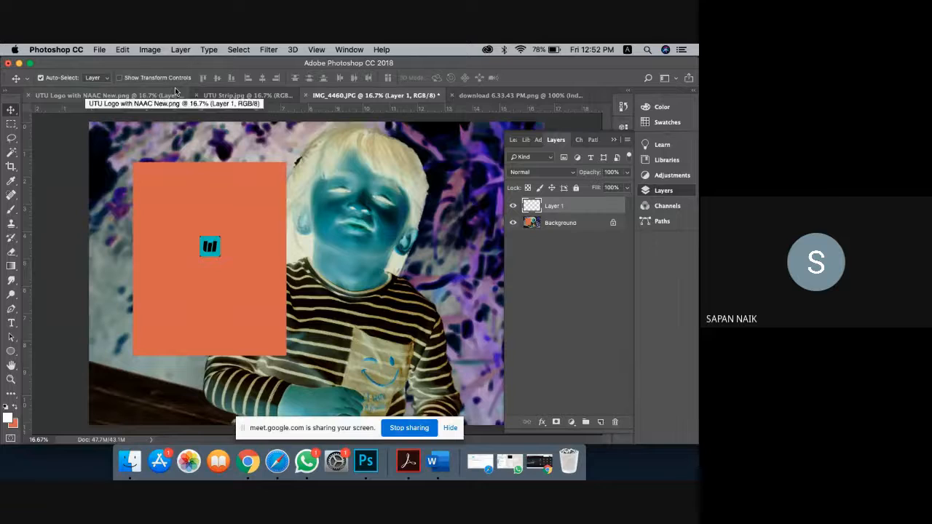
# Step: Revert IMG_4460.JPG to its Open state in the History panel
pyautogui.click(624, 106)
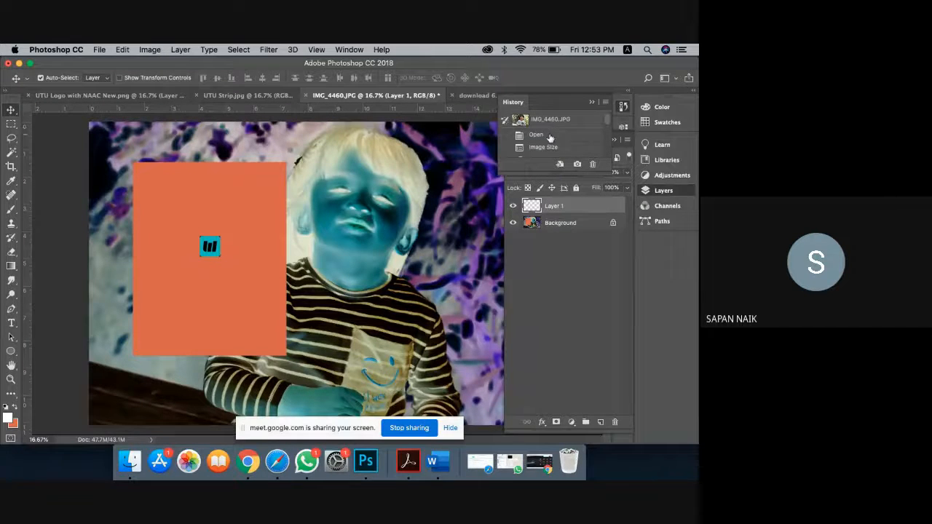
pyautogui.click(552, 136)
pyautogui.click(591, 102)
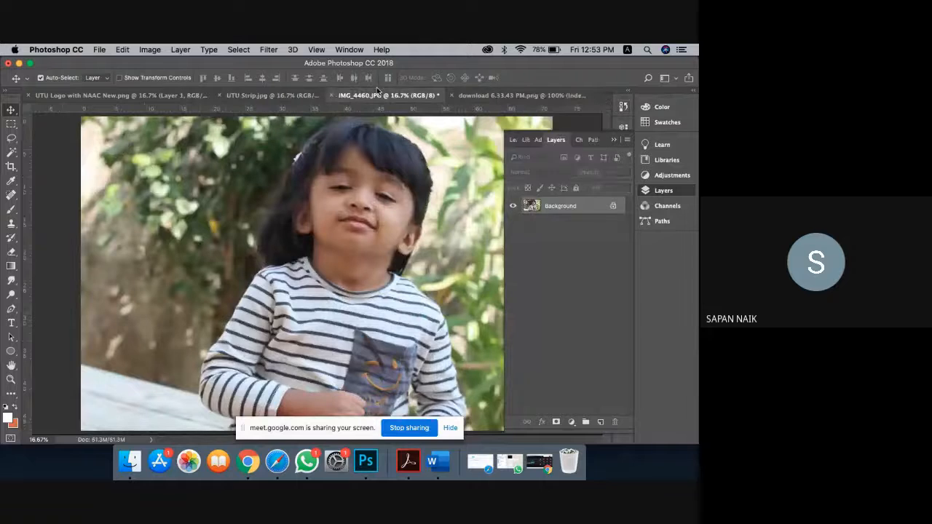
# Step: Desaturate the girl photo to greyscale
pyautogui.click(156, 54)
pyautogui.moveTo(216, 80)
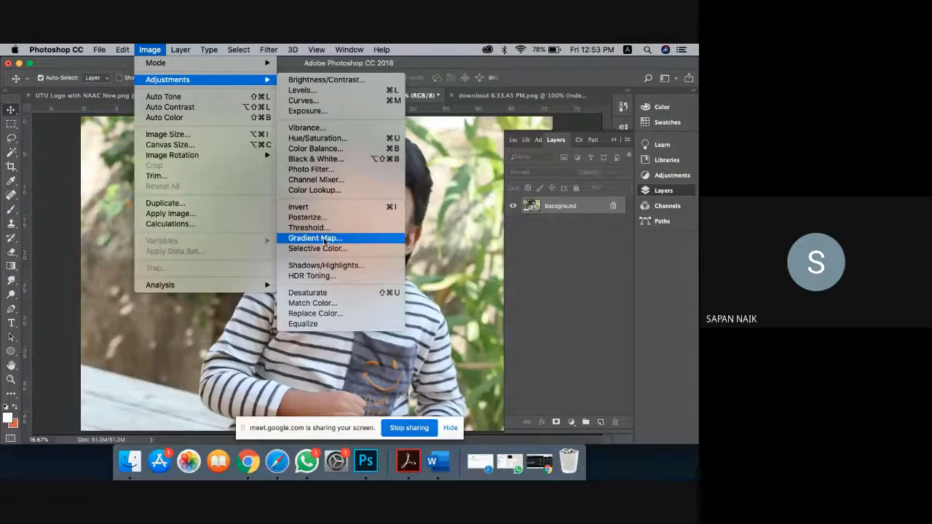
pyautogui.click(318, 295)
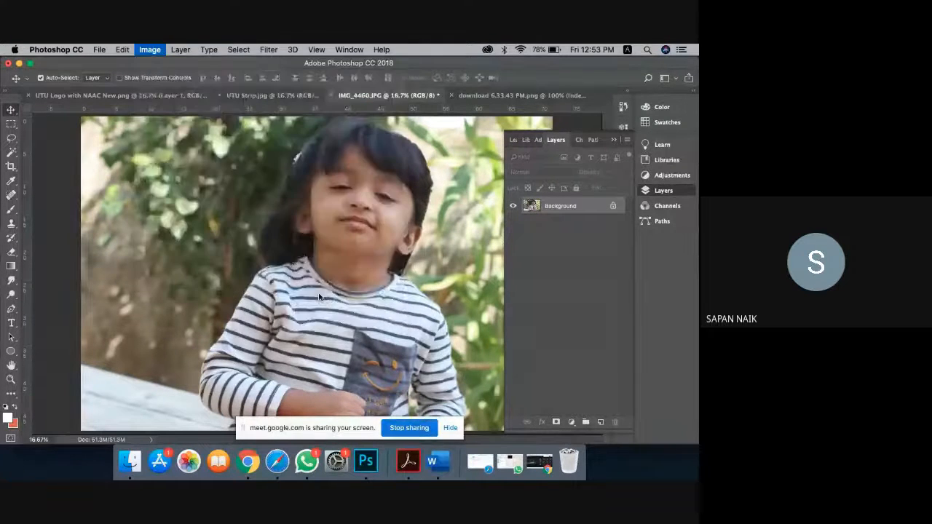
pyautogui.click(612, 139)
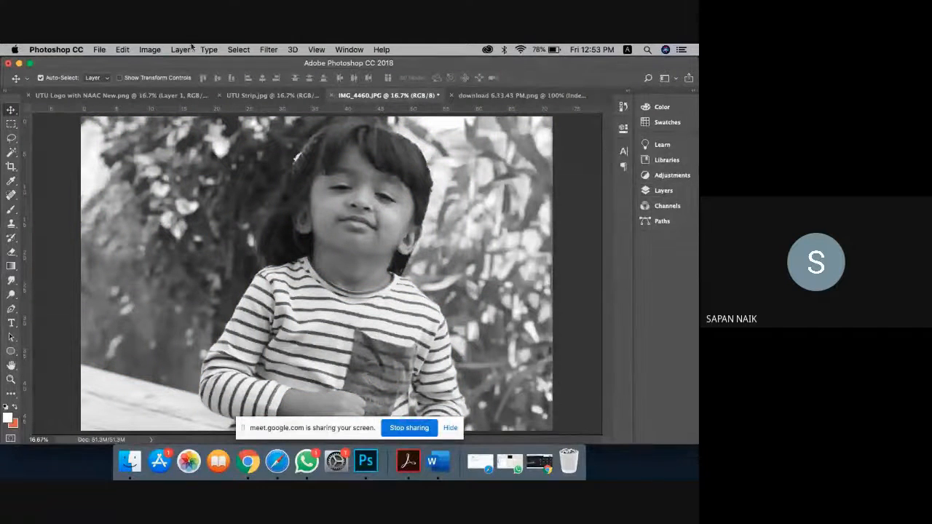
# Step: Apply Brightness/Contrast with Brightness 52 and Contrast 33
pyautogui.click(150, 50)
pyautogui.moveTo(182, 80)
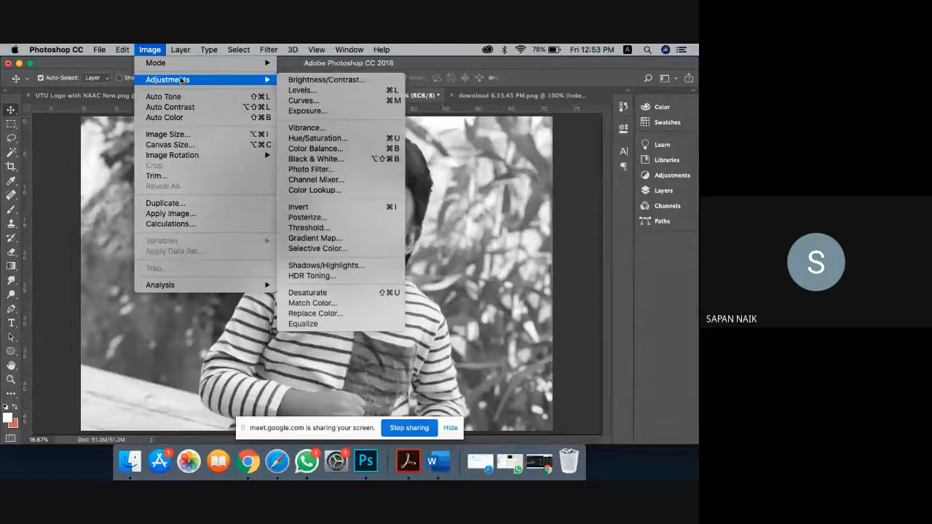
pyautogui.click(292, 85)
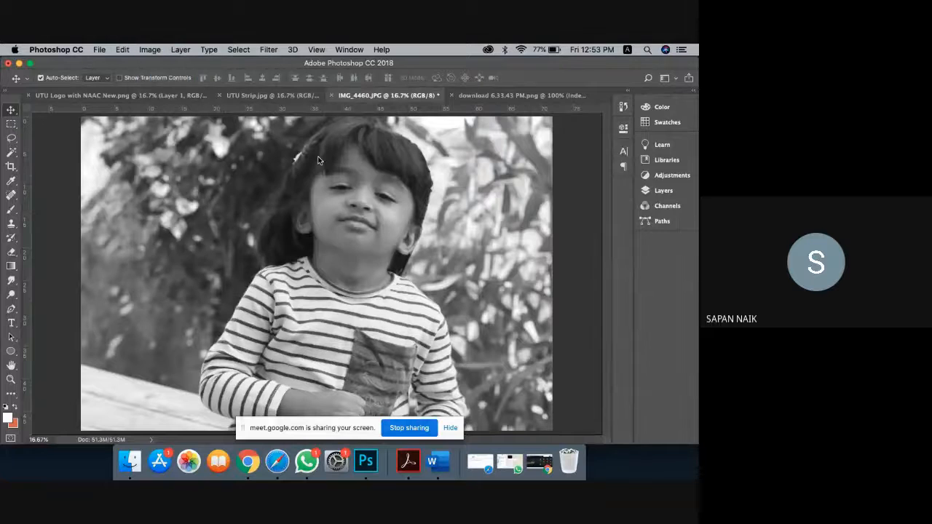
pyautogui.moveTo(94, 177)
pyautogui.mouseDown()
pyautogui.moveTo(111, 179)
pyautogui.moveTo(103, 178)
pyautogui.moveTo(114, 201)
pyautogui.moveTo(122, 177)
pyautogui.moveTo(111, 177)
pyautogui.mouseUp()
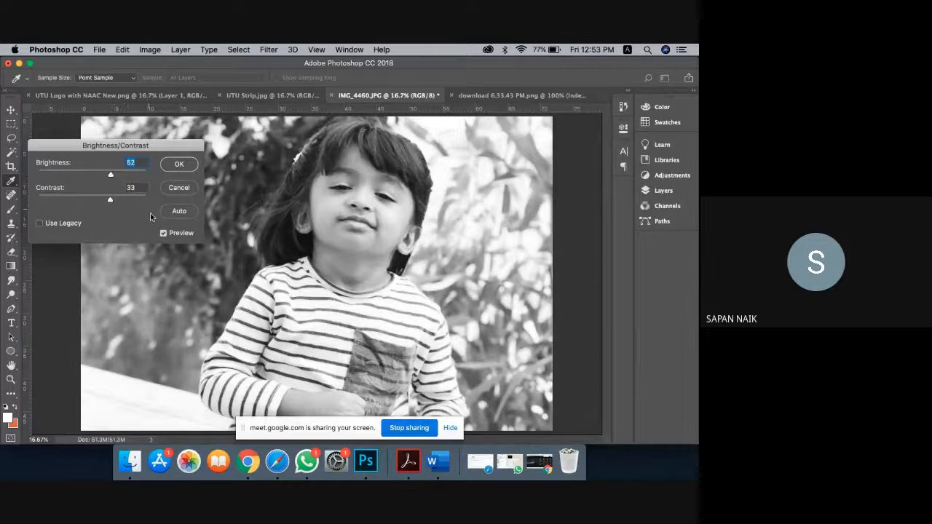
pyautogui.click(164, 233)
pyautogui.click(164, 233)
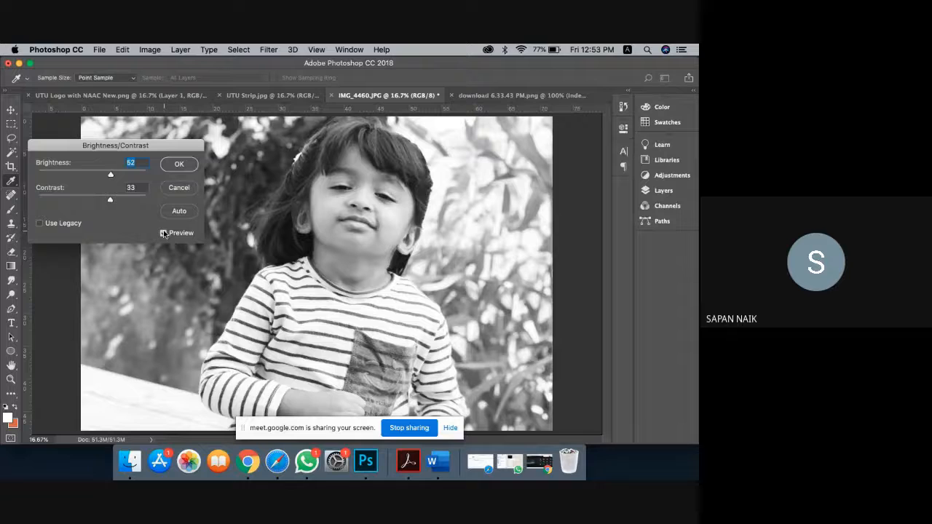
pyautogui.click(191, 167)
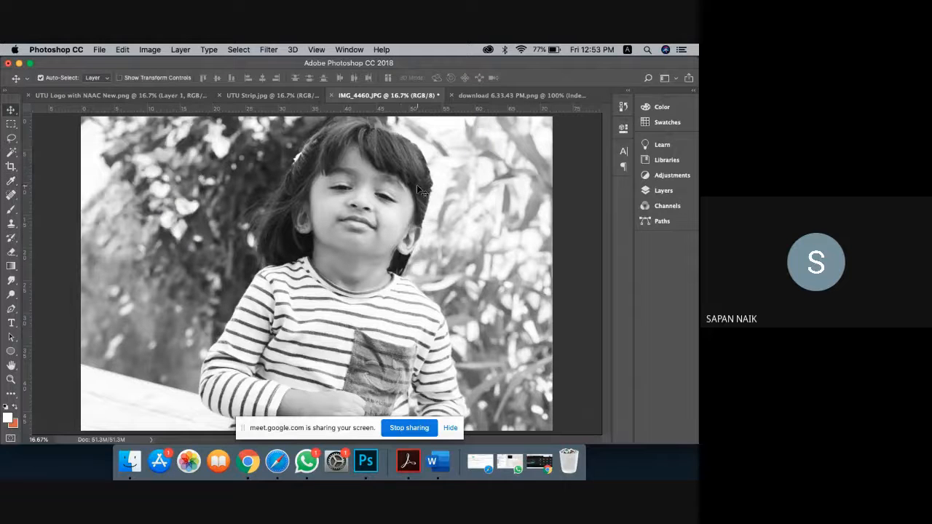
# Step: Open the Replace Color dialog and cancel it without changes
pyautogui.click(148, 49)
pyautogui.moveTo(151, 63)
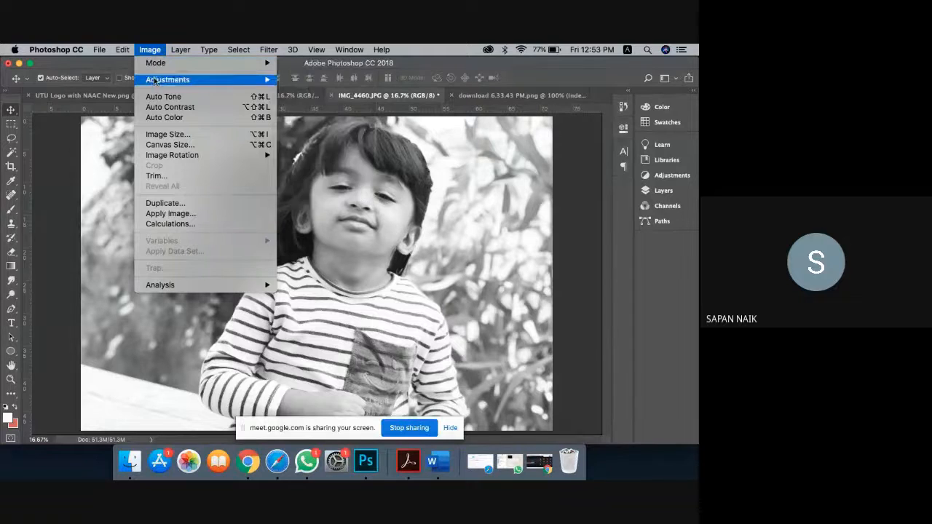
pyautogui.moveTo(156, 80)
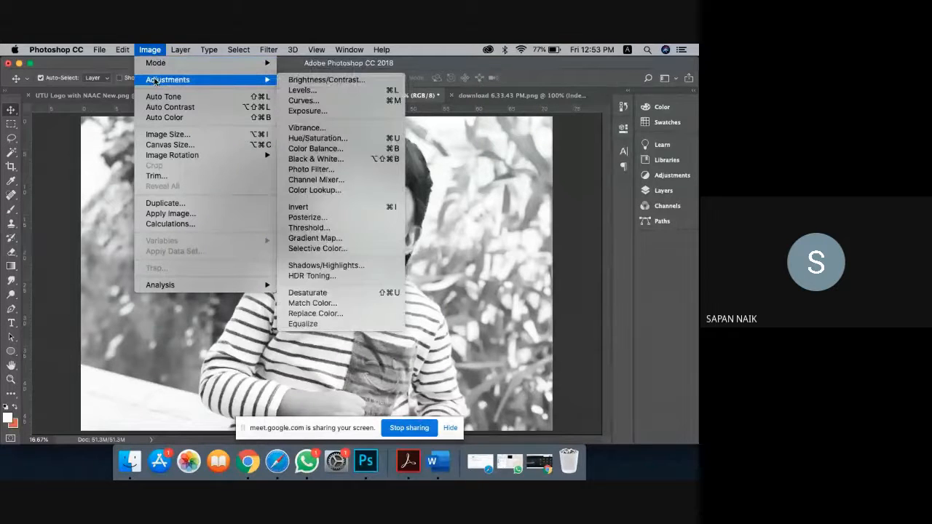
pyautogui.click(314, 313)
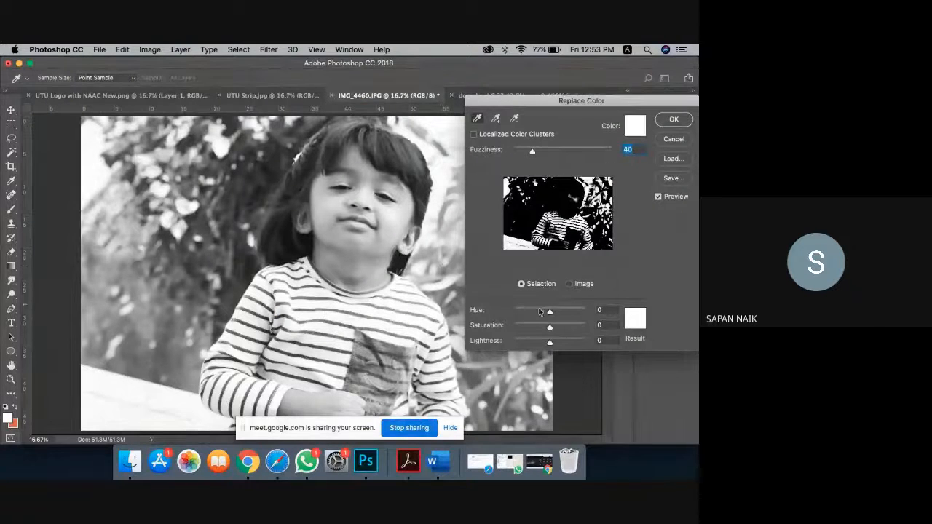
pyautogui.click(680, 137)
# Step: Revert the photo to its Open state in the History panel
pyautogui.click(624, 106)
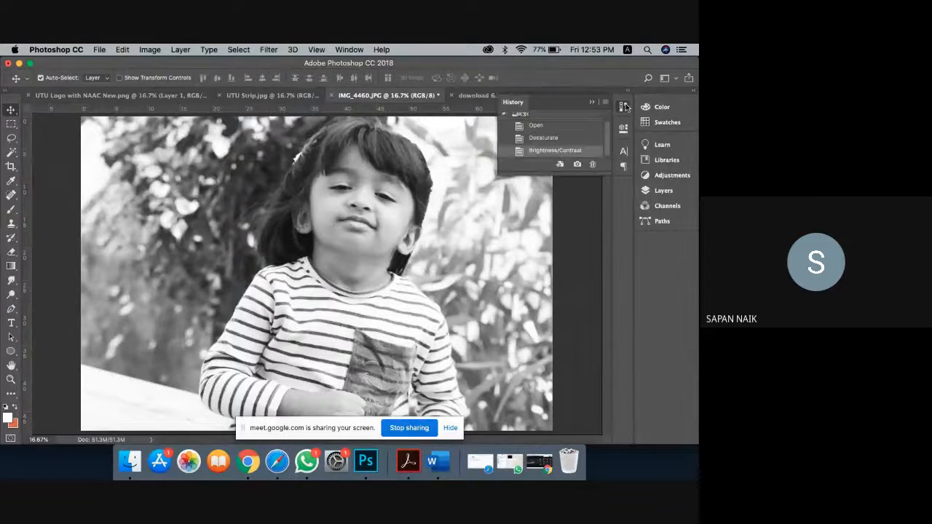
pyautogui.scroll(2, 593, 129)
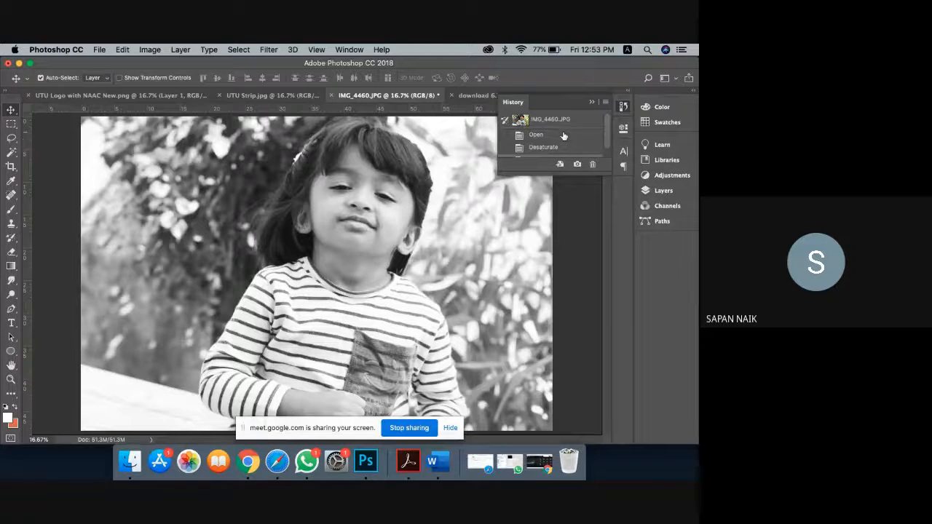
pyautogui.click(566, 136)
pyautogui.click(593, 100)
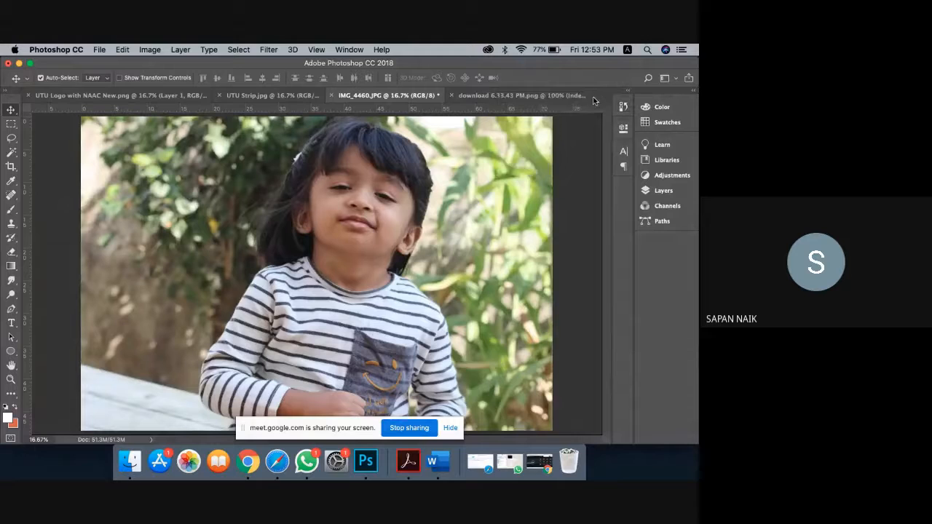
pyautogui.click(151, 49)
pyautogui.moveTo(188, 80)
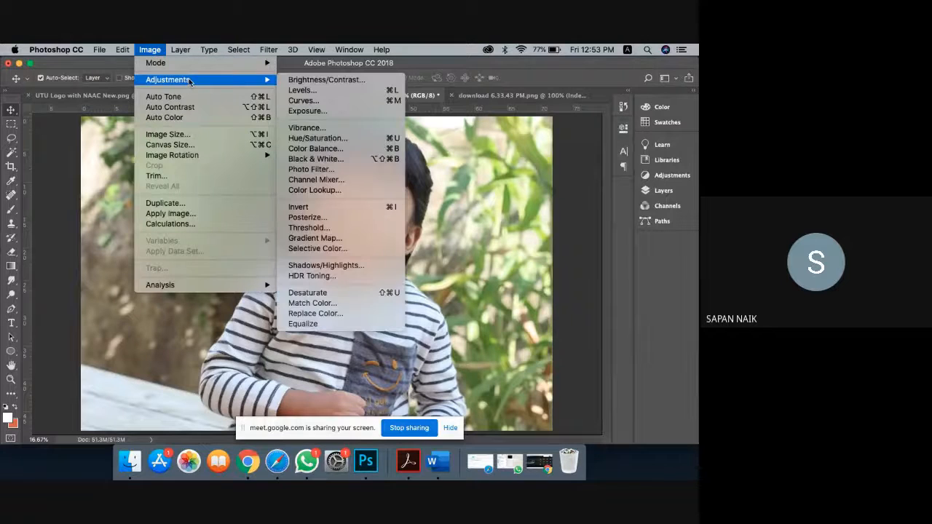
pyautogui.click(334, 313)
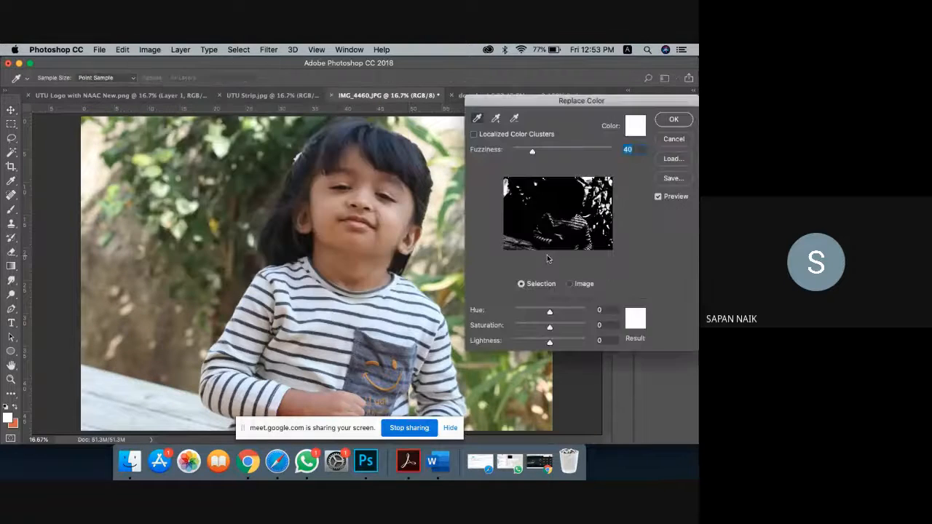
pyautogui.moveTo(549, 314); pyautogui.dragTo(568, 312)
pyautogui.moveTo(532, 151); pyautogui.dragTo(613, 151)
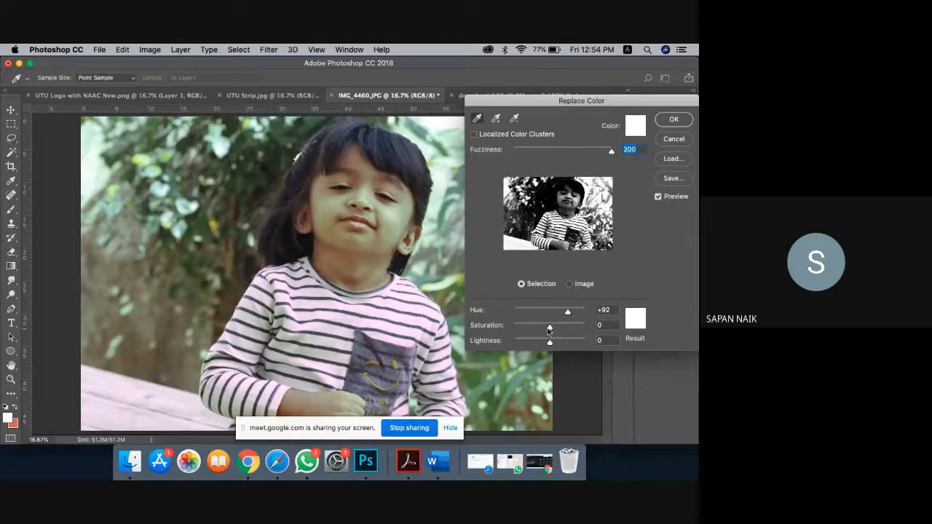
pyautogui.moveTo(549, 329); pyautogui.dragTo(508, 333)
pyautogui.moveTo(568, 313); pyautogui.dragTo(497, 323)
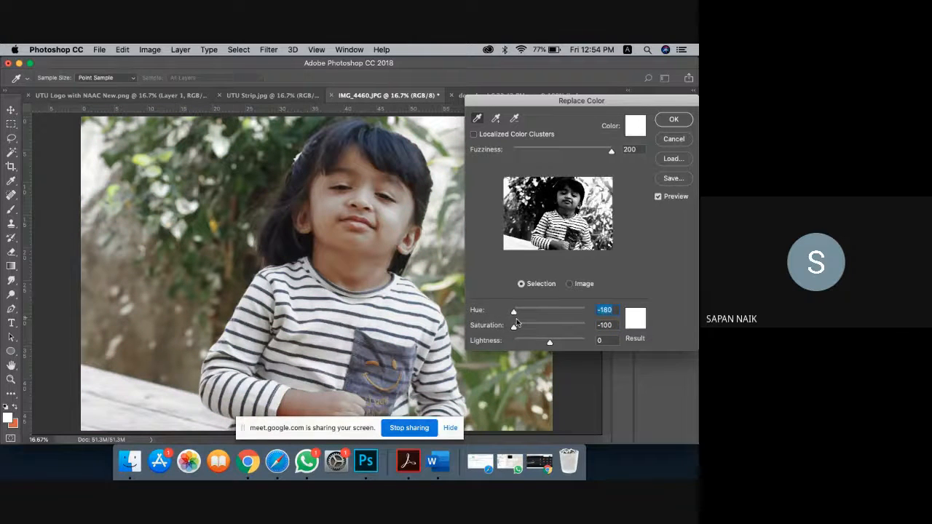
pyautogui.moveTo(550, 343); pyautogui.dragTo(587, 345)
pyautogui.click(550, 325)
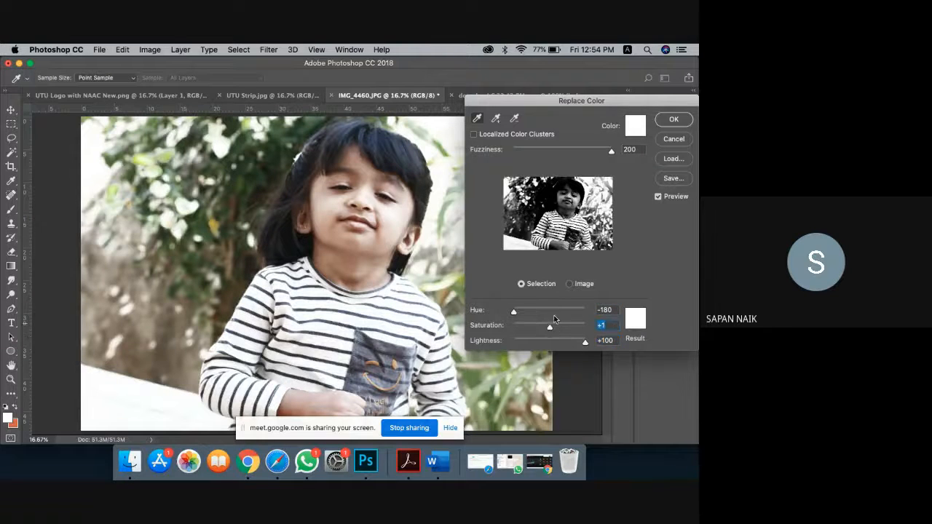
pyautogui.click(679, 142)
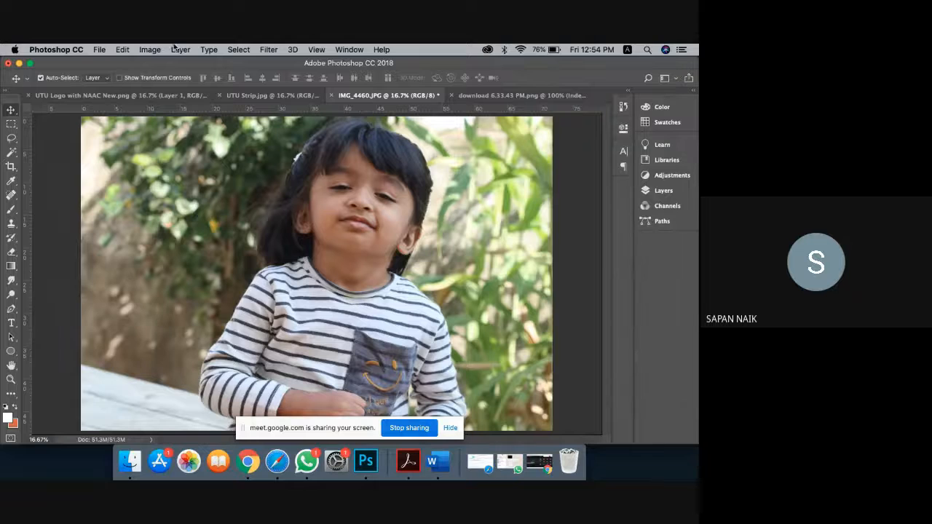
pyautogui.click(150, 50)
pyautogui.moveTo(204, 82)
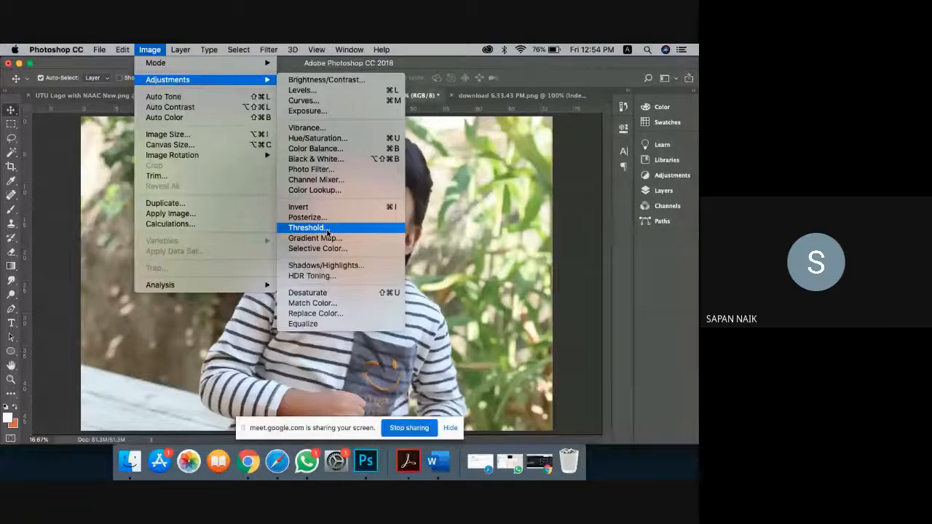
pyautogui.click(327, 230)
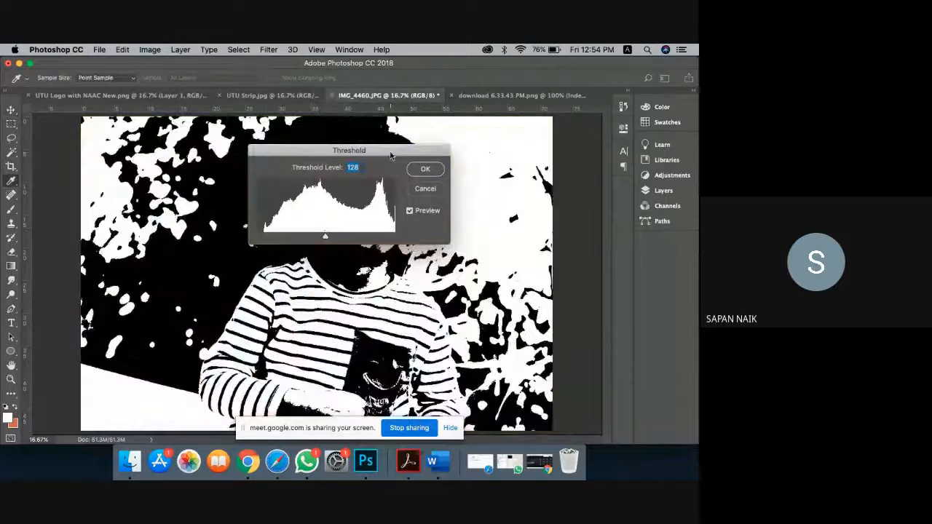
pyautogui.moveTo(390, 154); pyautogui.dragTo(698, 158)
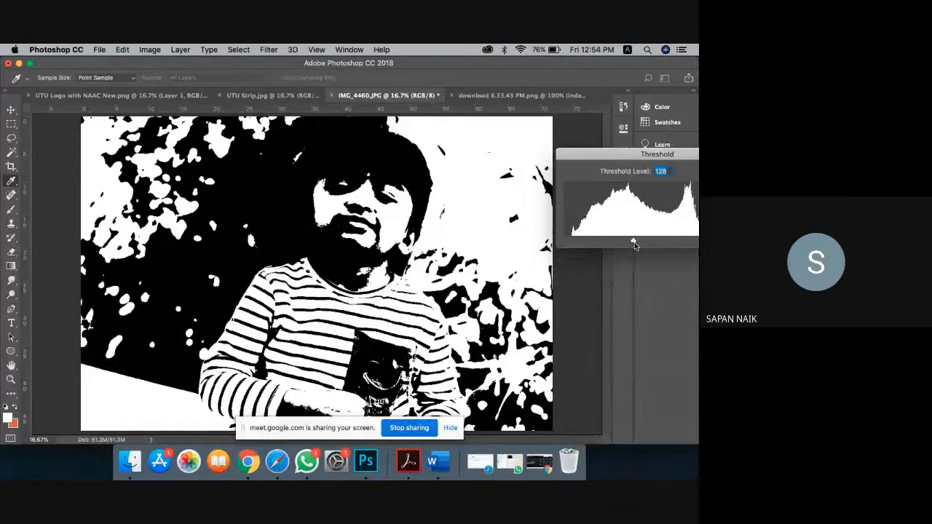
pyautogui.moveTo(634, 242)
pyautogui.mouseDown()
pyautogui.moveTo(609, 242)
pyautogui.moveTo(639, 241)
pyautogui.moveTo(620, 240)
pyautogui.mouseUp()
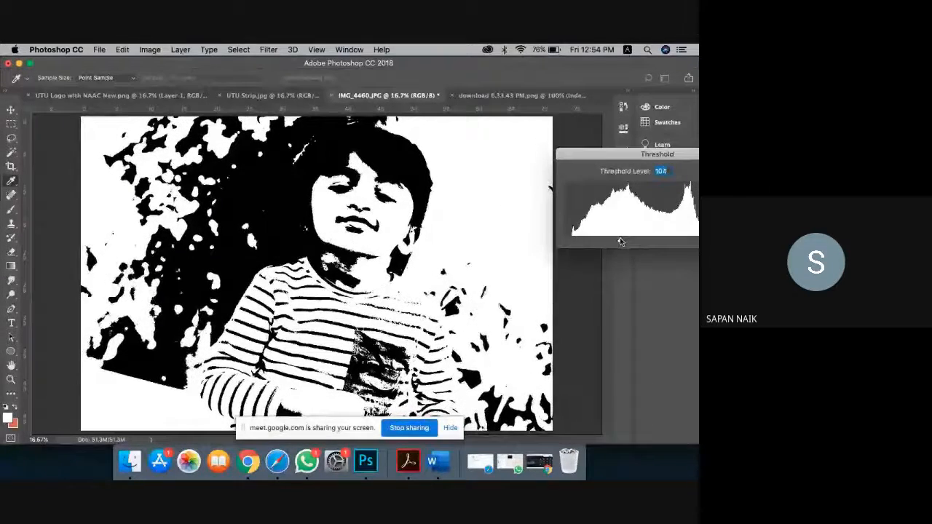
pyautogui.moveTo(643, 156); pyautogui.dragTo(541, 157)
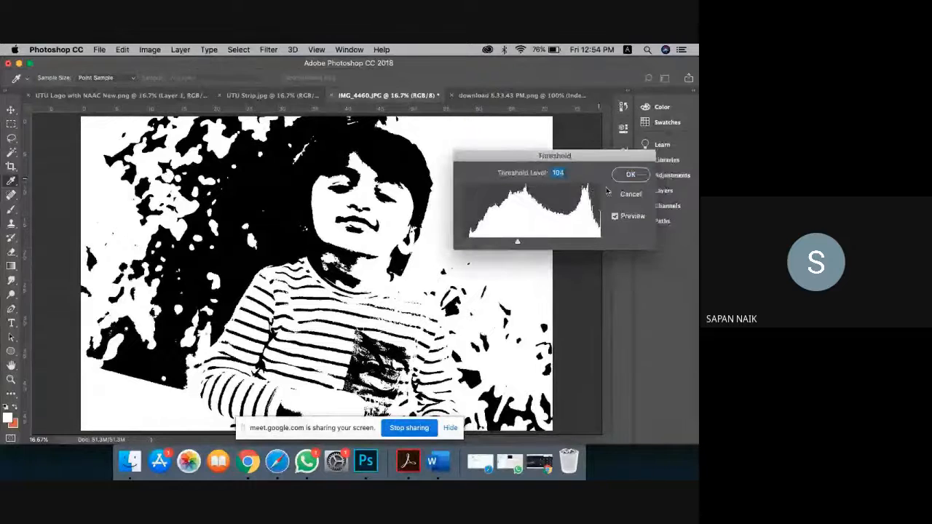
pyautogui.click(627, 195)
pyautogui.press('v')
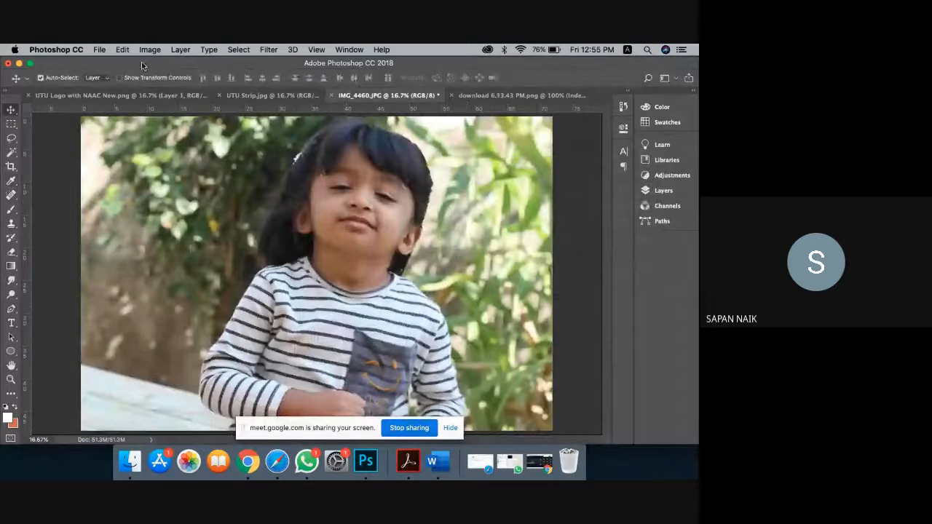
# Step: Apply Filter > Blur > Blur More to IMG_4460.JPG
pyautogui.click(150, 49)
pyautogui.moveTo(161, 80)
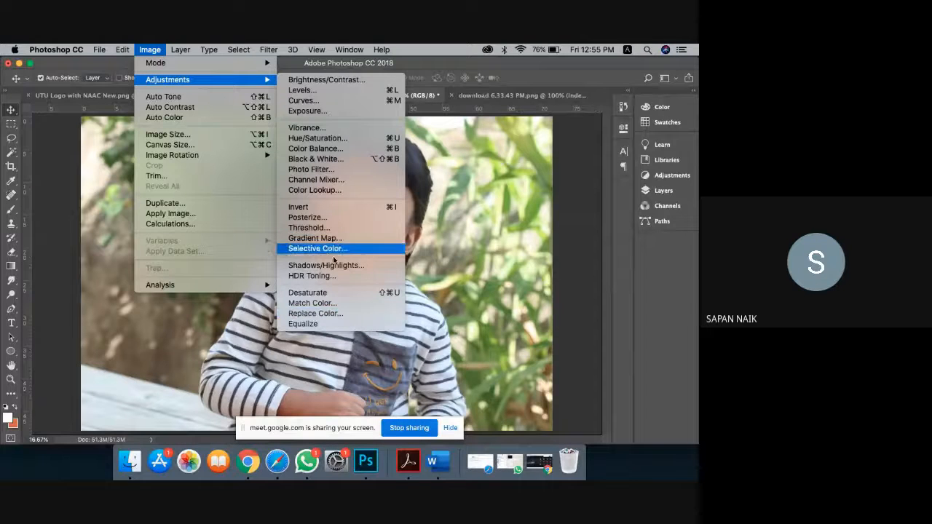
pyautogui.click(461, 186)
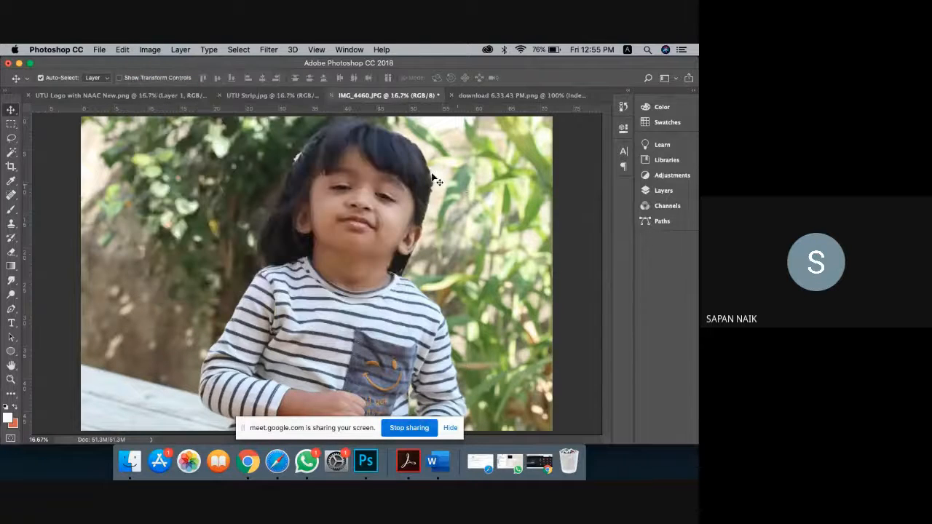
pyautogui.click(271, 49)
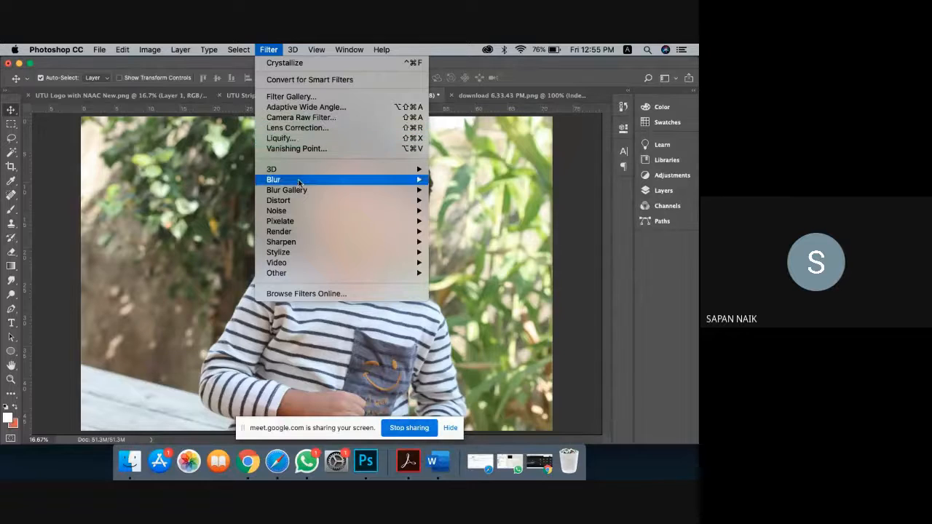
pyautogui.moveTo(303, 184)
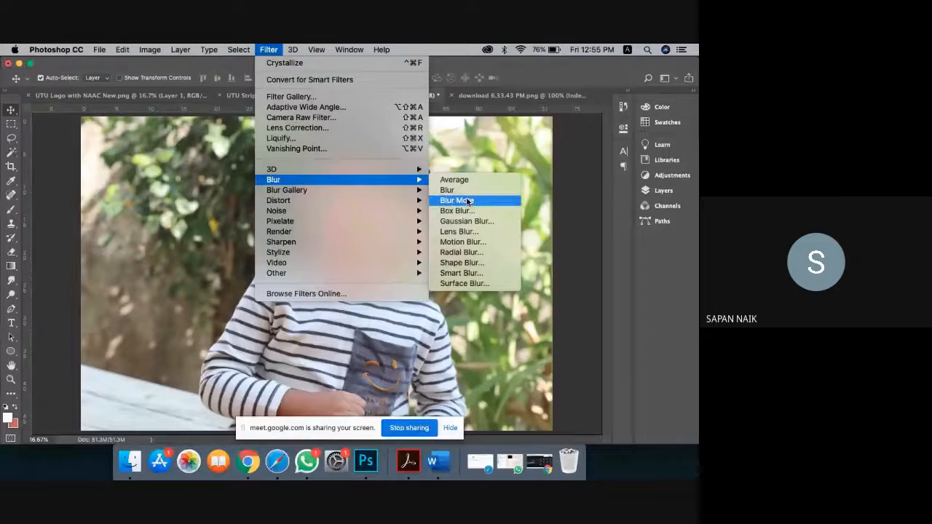
pyautogui.click(468, 201)
pyautogui.click(11, 322)
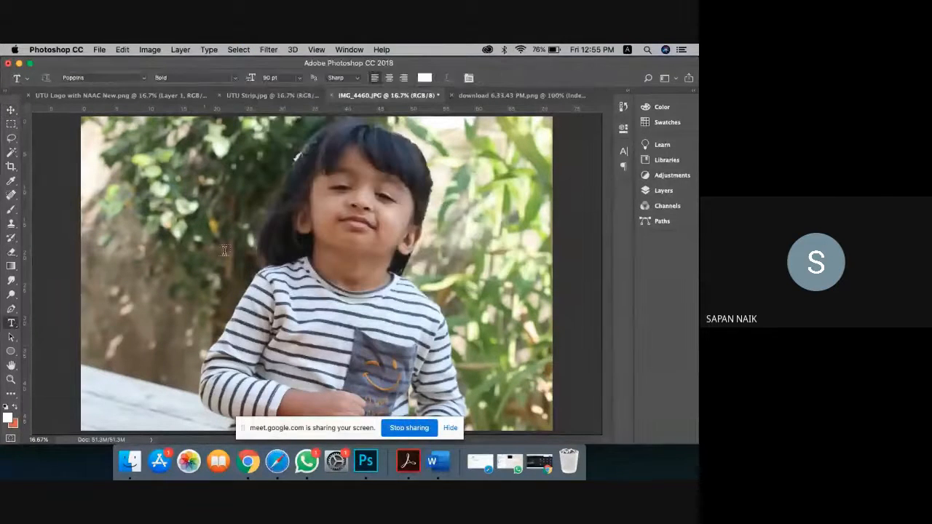
# Step: Type the person's name as a caption left of the child's face, sized 200 pt
pyautogui.click(230, 249)
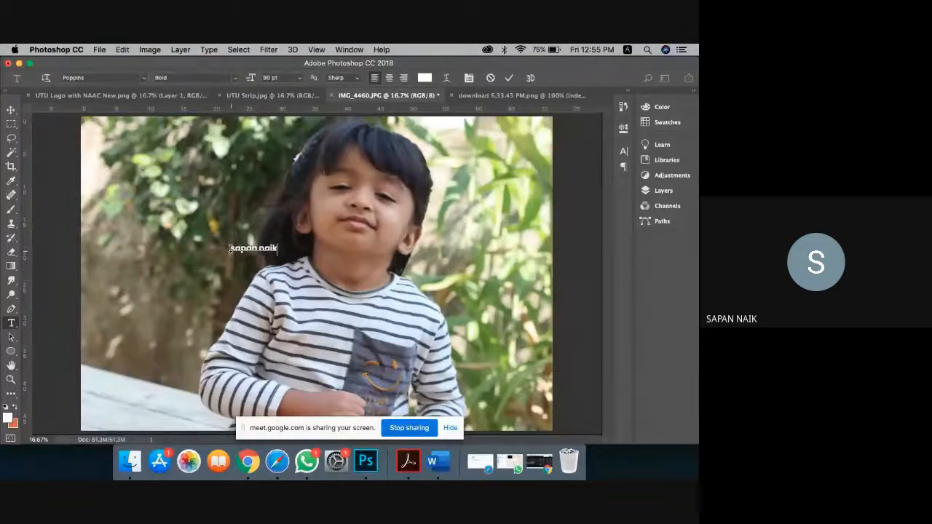
pyautogui.moveTo(230, 249); pyautogui.dragTo(277, 249)
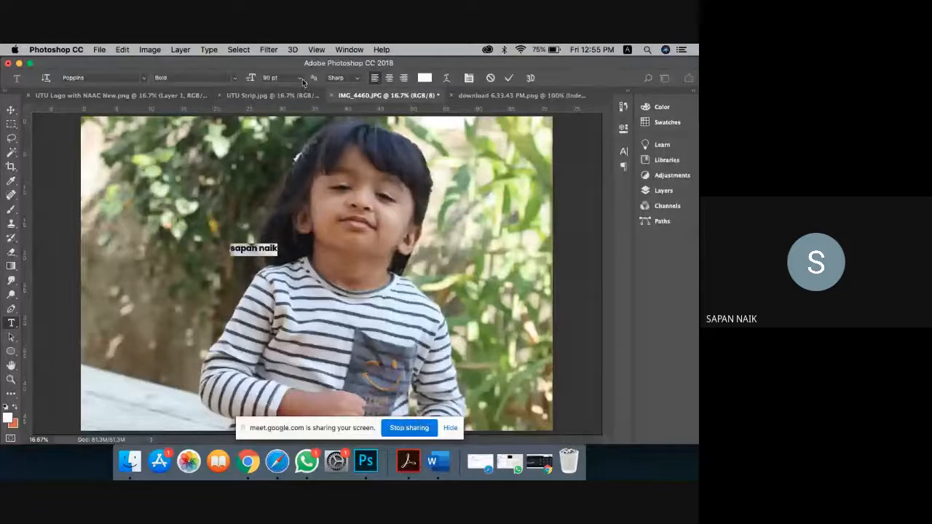
pyautogui.click(269, 79)
pyautogui.write('200')
pyautogui.press('Return')
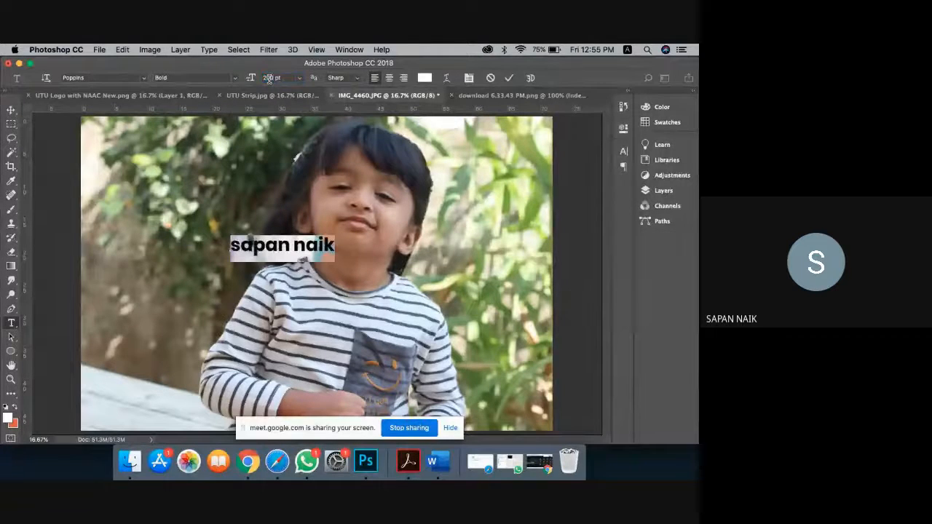
# Step: Make the caption All Caps and set it to the Poppins Black weight
pyautogui.click(622, 152)
pyautogui.click(543, 235)
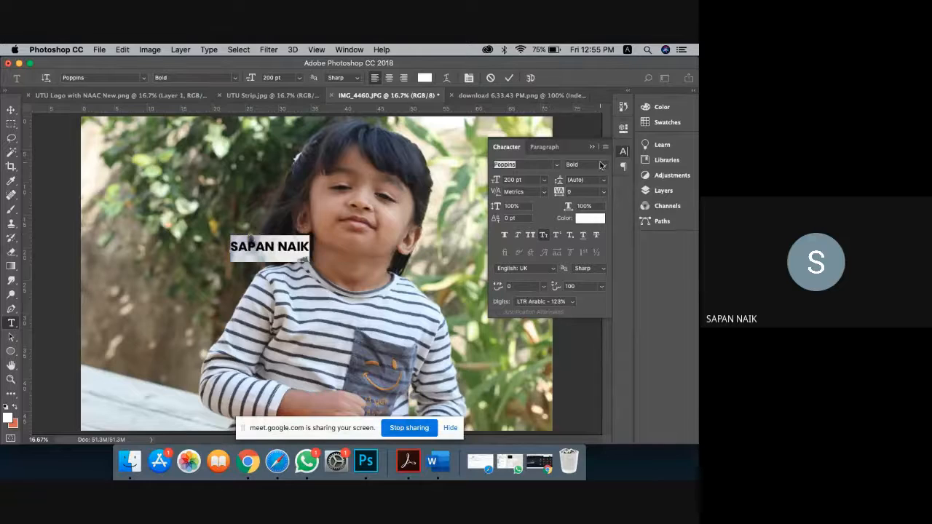
pyautogui.click(530, 235)
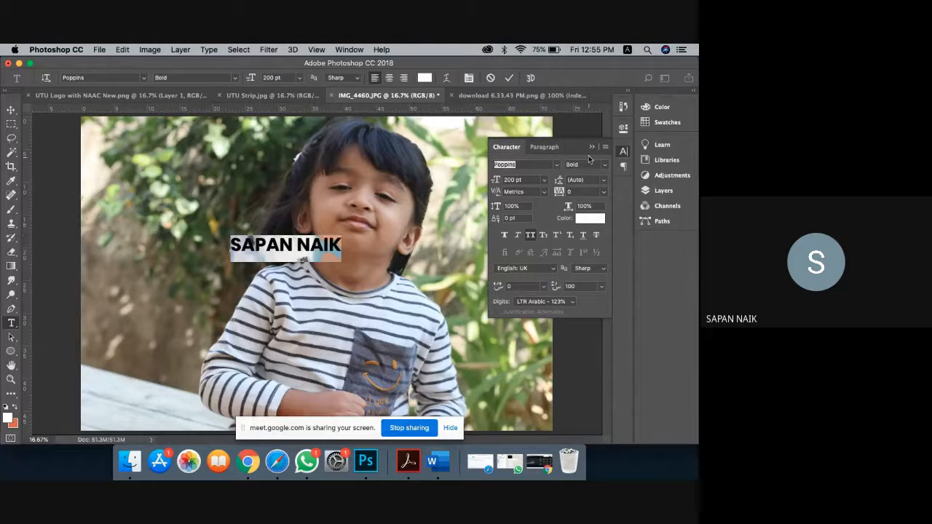
pyautogui.click(591, 146)
pyautogui.click(218, 77)
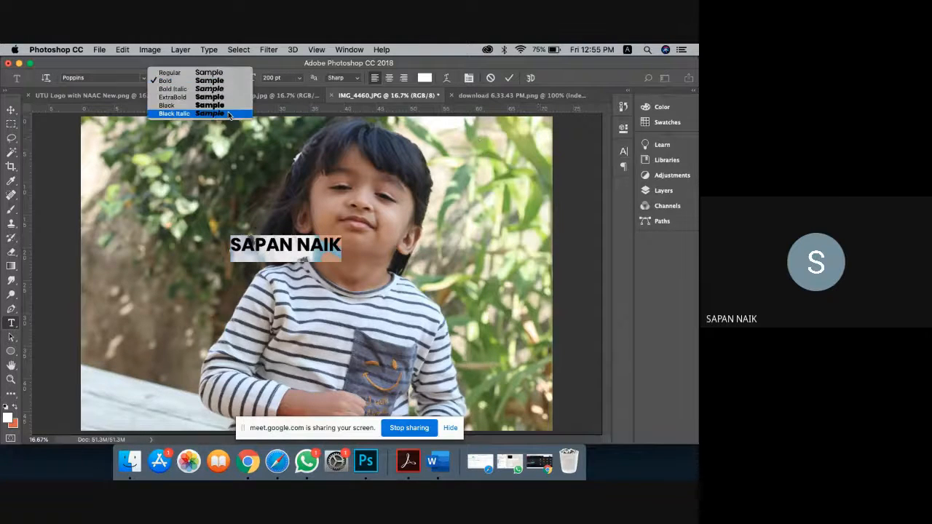
pyautogui.click(221, 106)
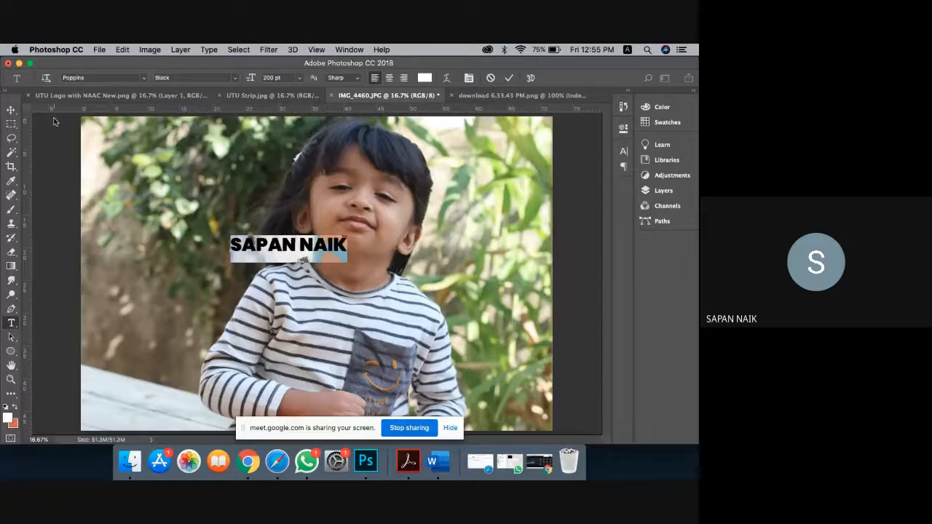
pyautogui.click(11, 109)
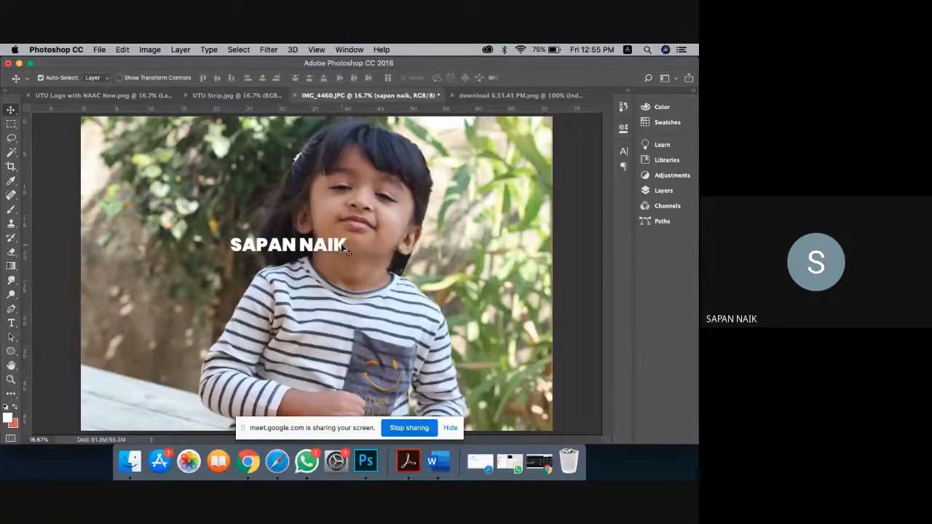
# Step: Move the caption to the top-left corner and marquee-select a rectangle around it
pyautogui.moveTo(342, 247); pyautogui.dragTo(216, 161)
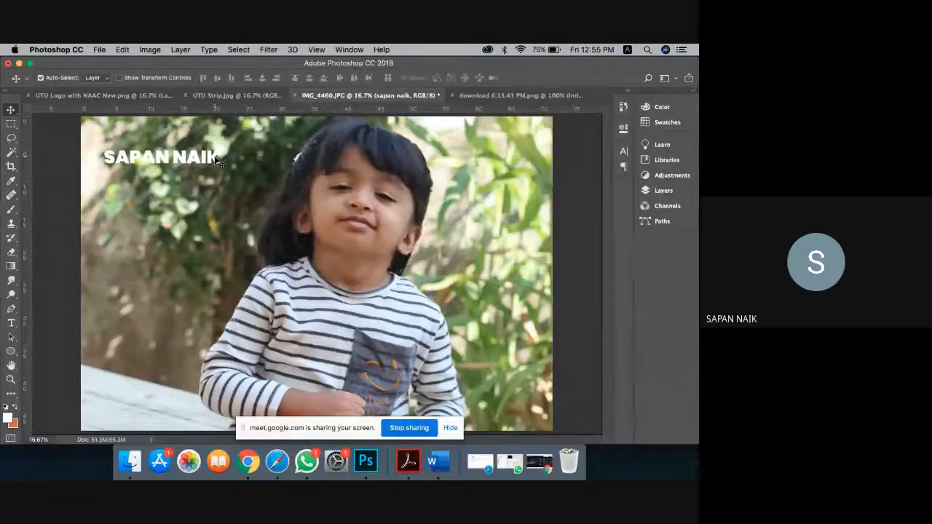
pyautogui.click(10, 124)
pyautogui.moveTo(97, 145); pyautogui.dragTo(233, 175)
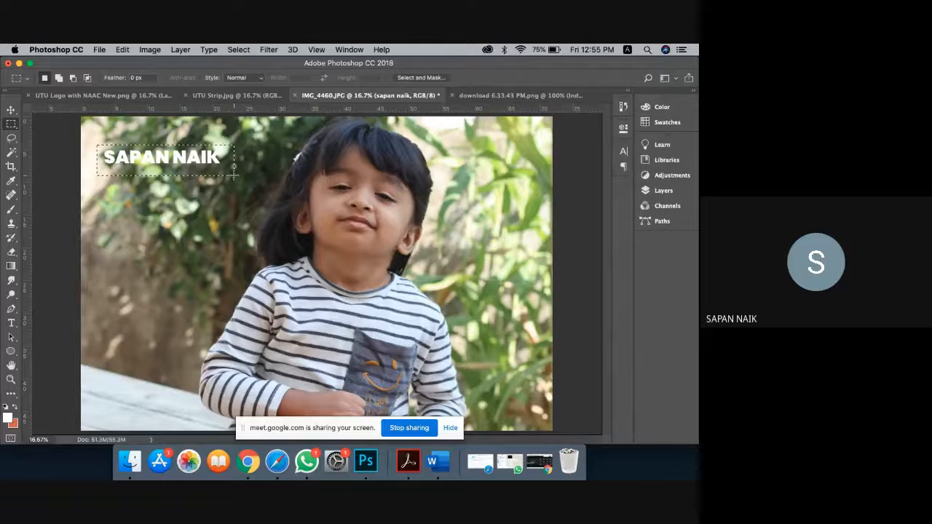
# Step: Convert the locked Background into Layer 0
pyautogui.click(663, 191)
pyautogui.doubleClick(582, 225)
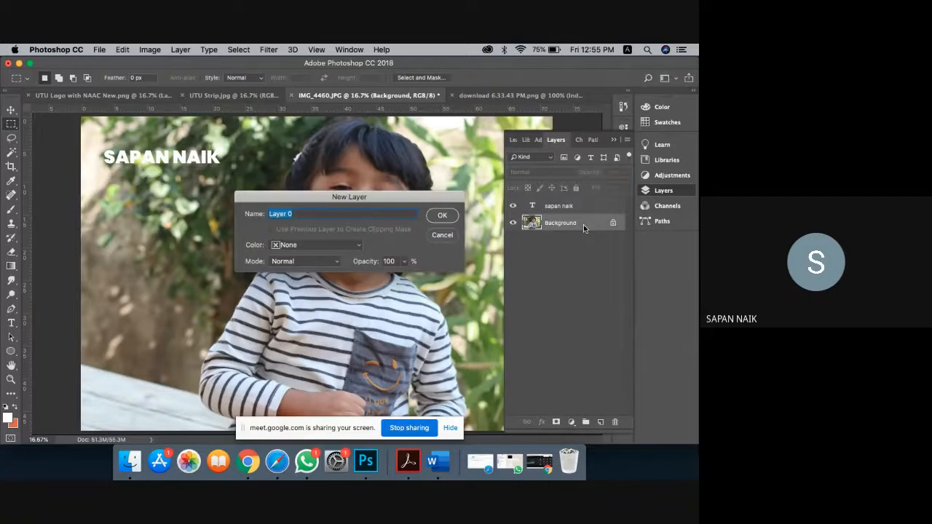
pyautogui.click(446, 216)
# Step: Apply a Gaussian Blur of radius 114.8, then step History back to Rectangular Marquee
pyautogui.click(269, 49)
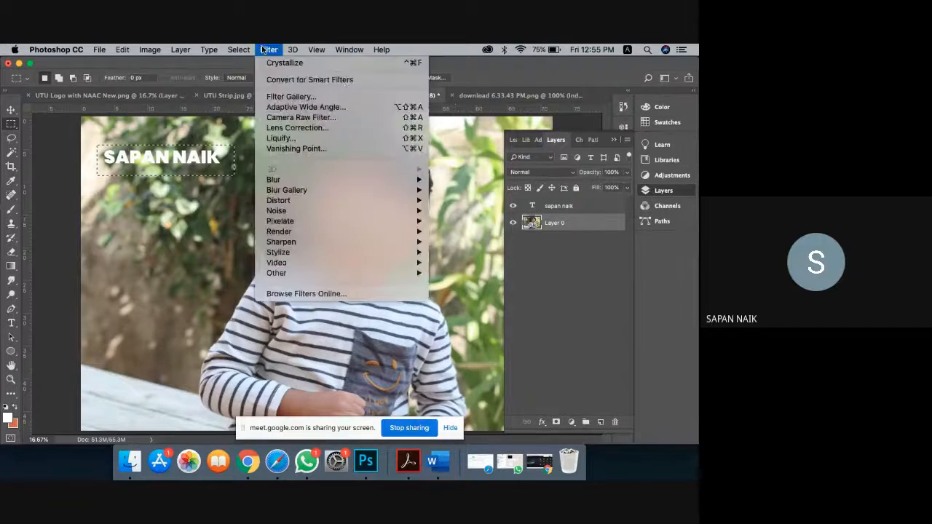
pyautogui.moveTo(374, 182)
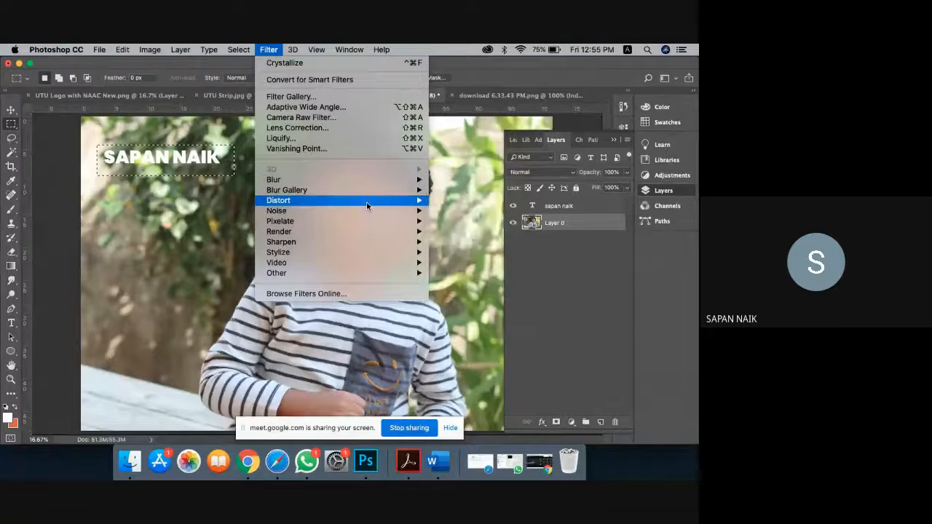
pyautogui.moveTo(366, 205)
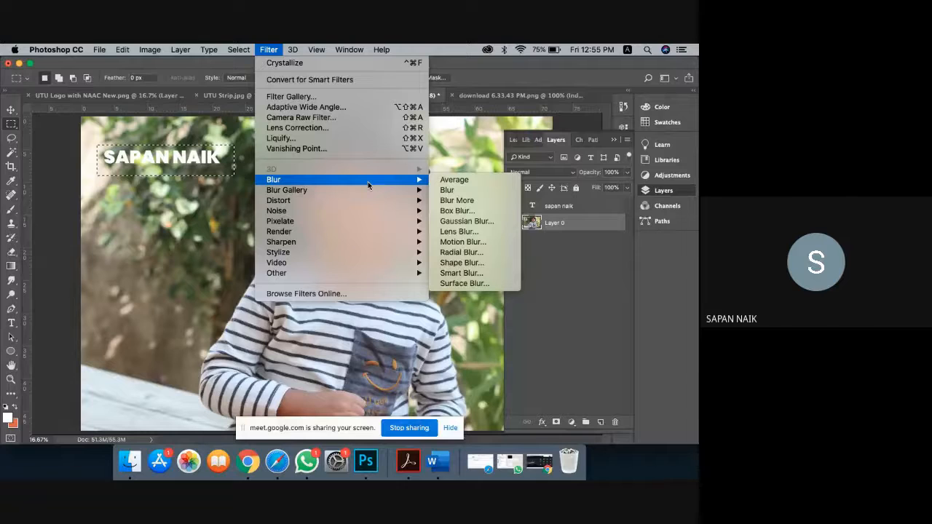
pyautogui.click(461, 223)
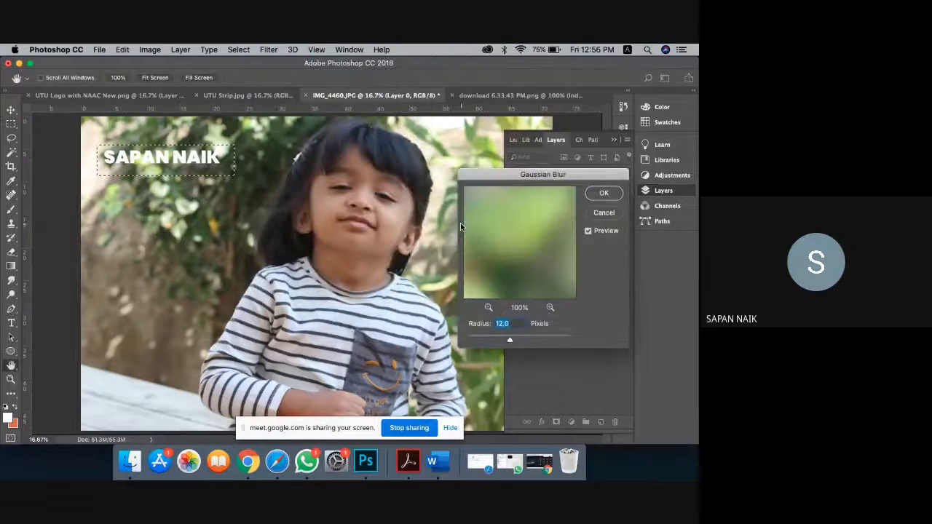
pyautogui.click(524, 338)
pyautogui.moveTo(523, 339); pyautogui.dragTo(537, 340)
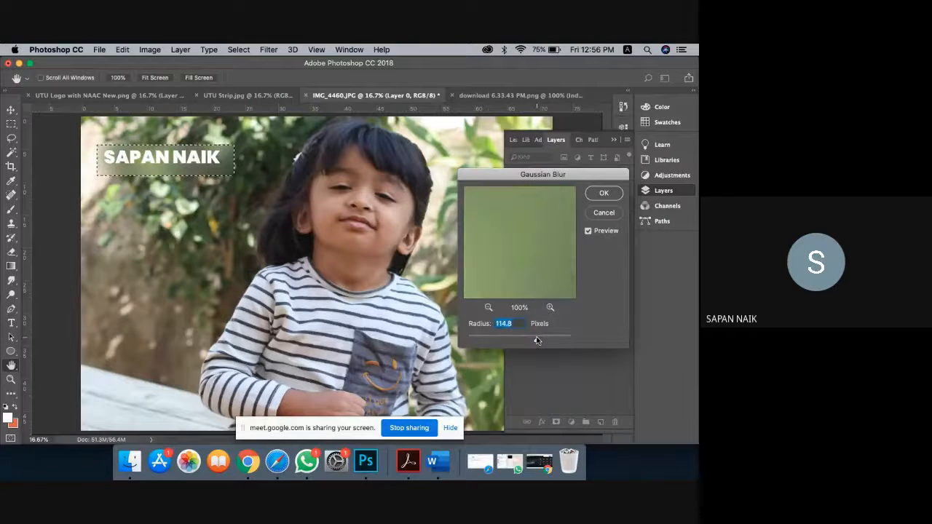
pyautogui.click(607, 195)
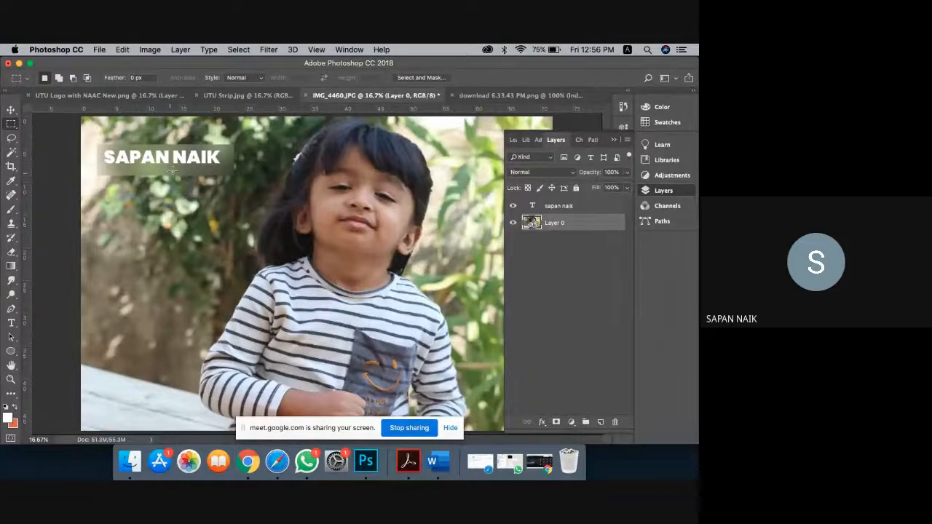
pyautogui.click(623, 107)
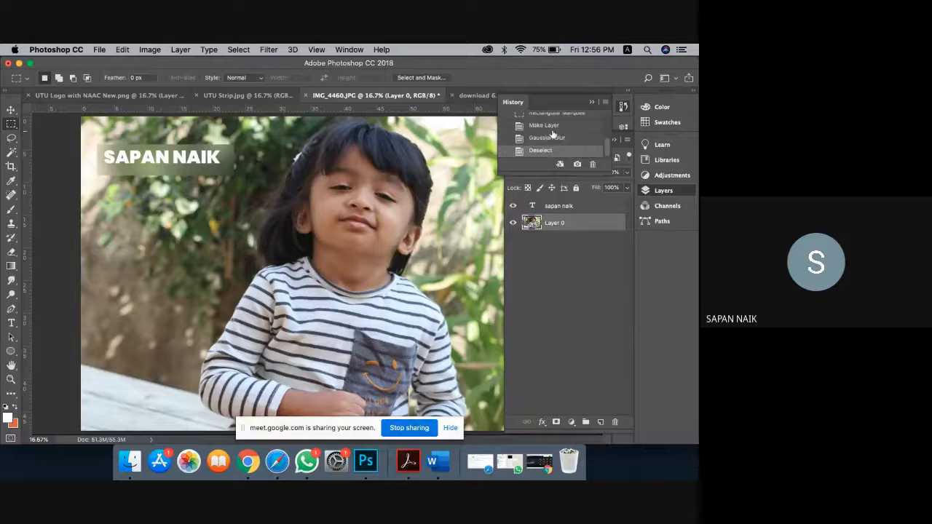
pyautogui.click(553, 115)
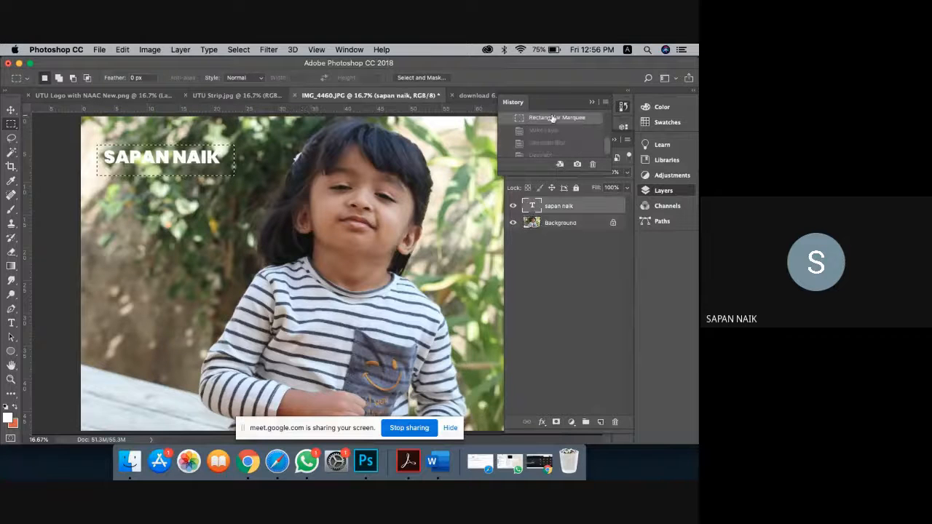
# Step: Feather the caption-area selection by 150 pixels
pyautogui.rightClick(217, 173)
pyautogui.click(241, 190)
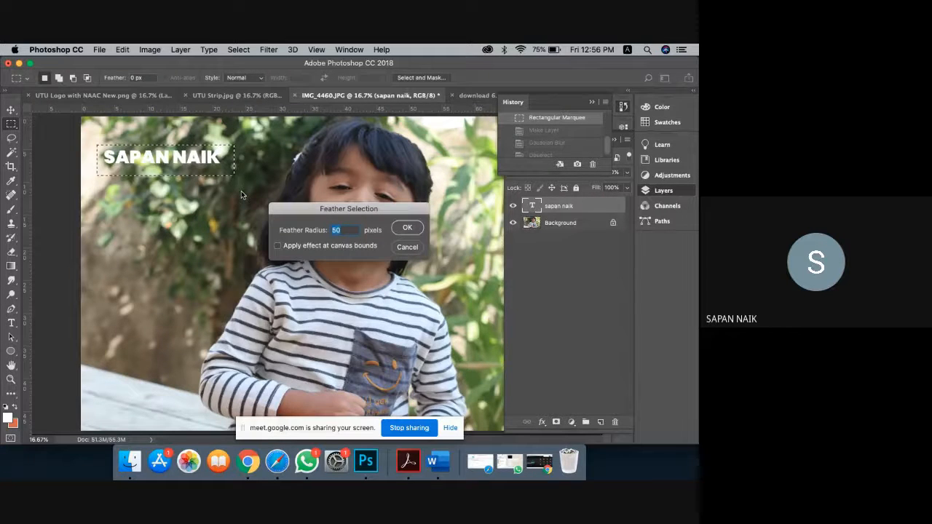
pyautogui.write('150')
pyautogui.press('Return')
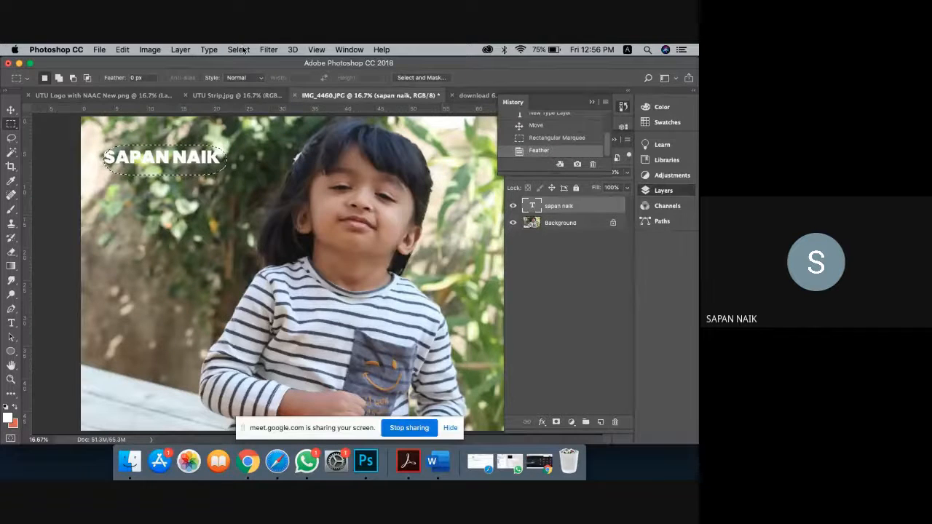
# Step: Try a Gaussian Blur, cancel the rasterize warning, and unlock the Background as Layer 0
pyautogui.click(268, 50)
pyautogui.moveTo(295, 183)
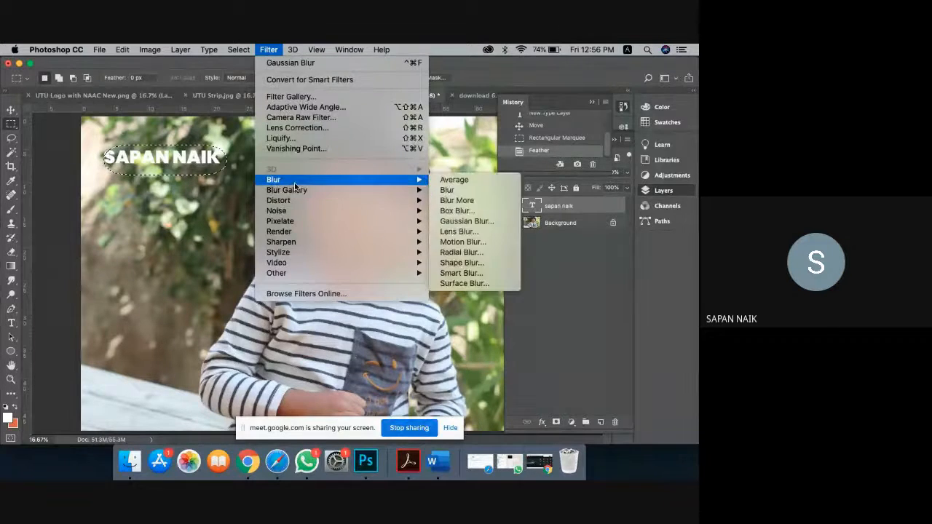
pyautogui.click(486, 222)
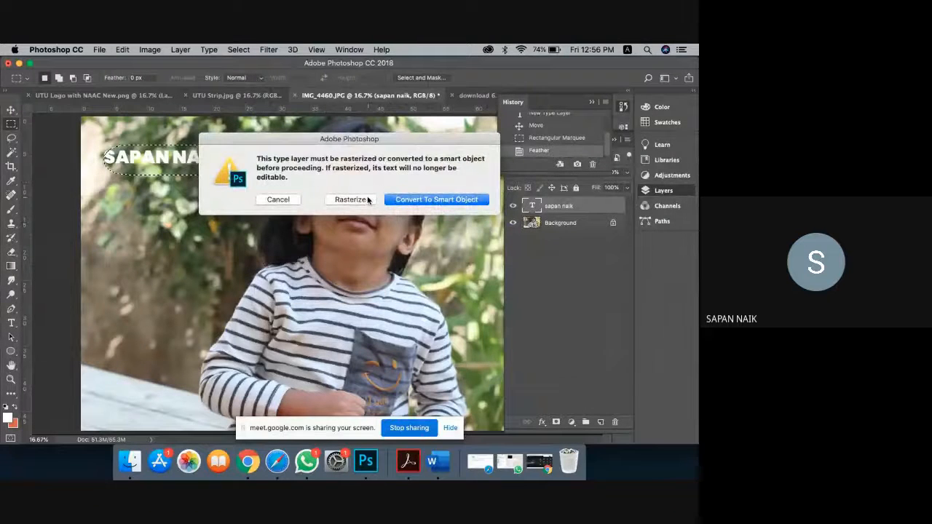
pyautogui.click(295, 200)
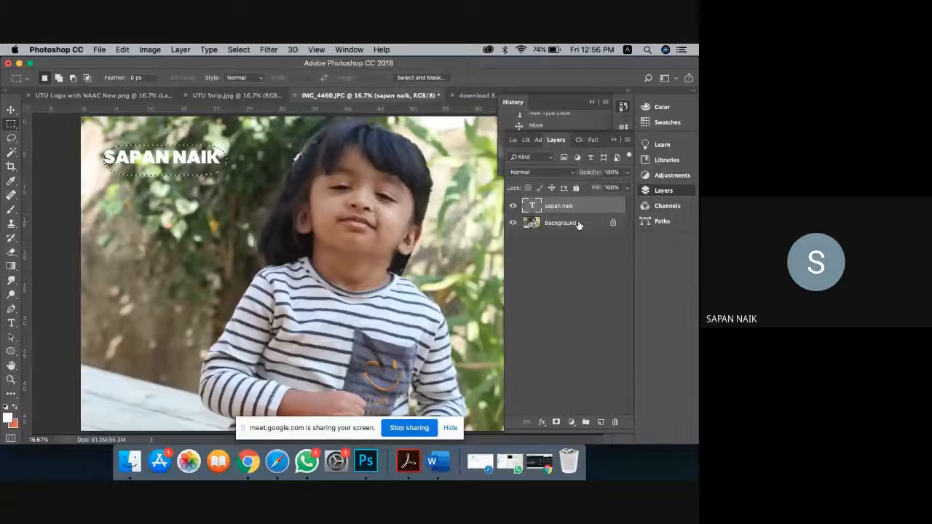
pyautogui.doubleClick(579, 225)
pyautogui.click(443, 214)
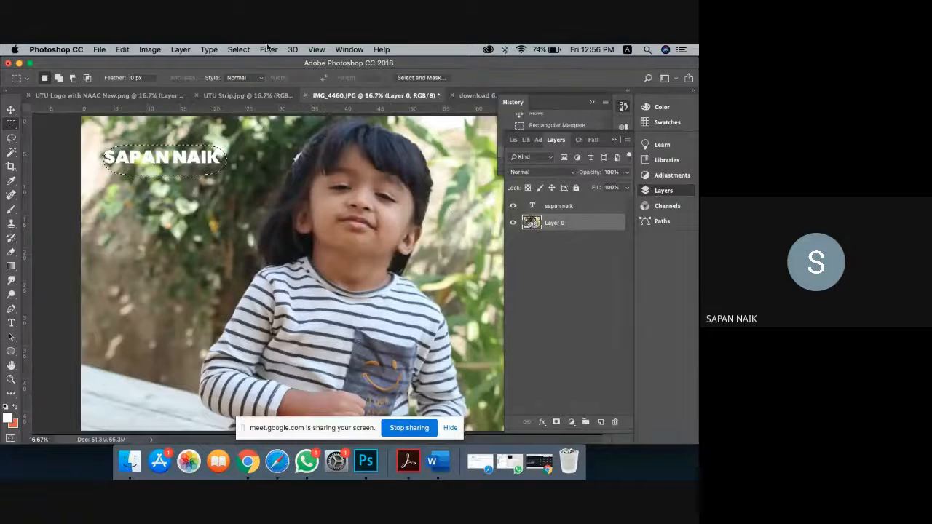
# Step: Blur the selected area of Layer 0 with a 161.8-pixel Gaussian Blur, then deselect
pyautogui.click(267, 49)
pyautogui.moveTo(379, 179)
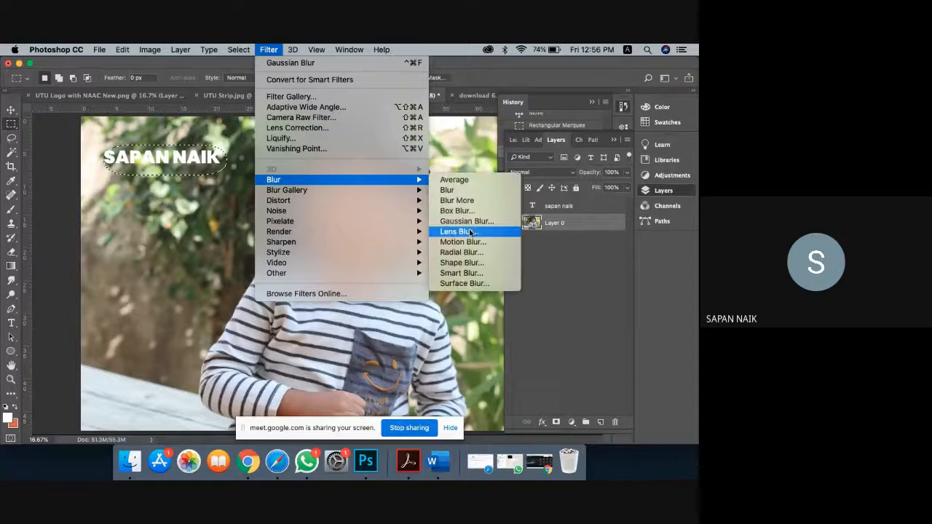
pyautogui.click(467, 222)
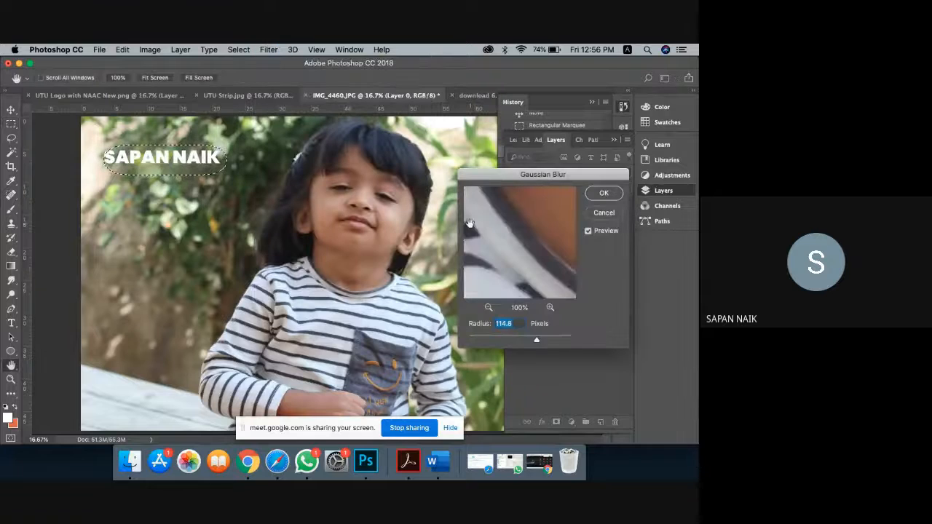
pyautogui.click(545, 340)
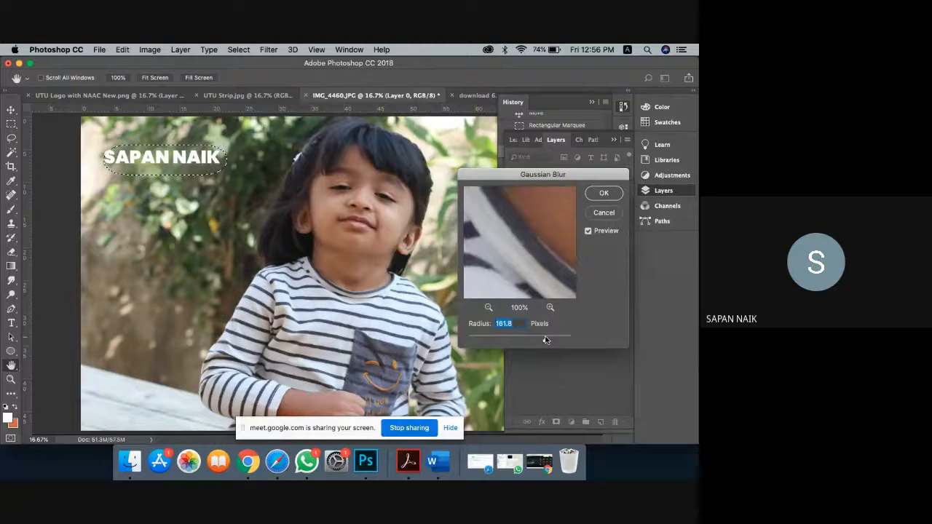
pyautogui.click(607, 193)
pyautogui.press('super+d')
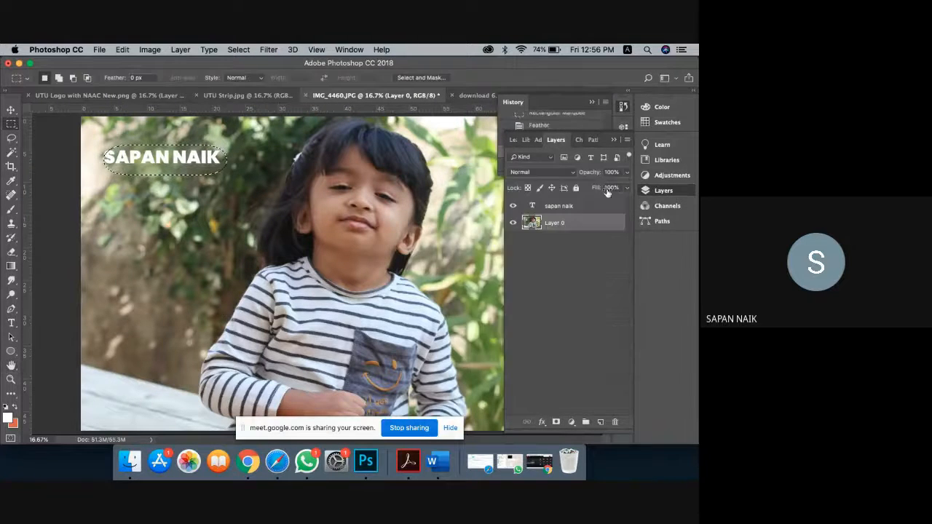
pyautogui.click(11, 323)
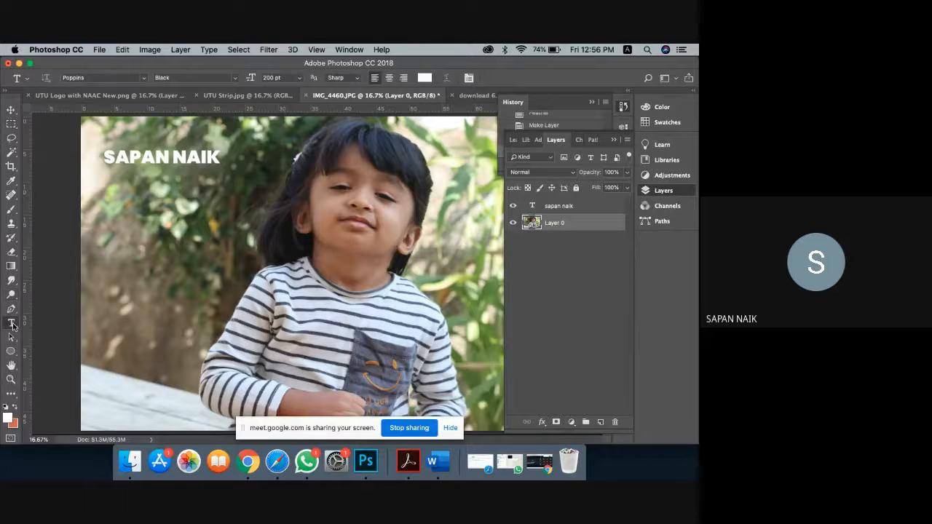
pyautogui.click(152, 166)
pyautogui.press('super+a')
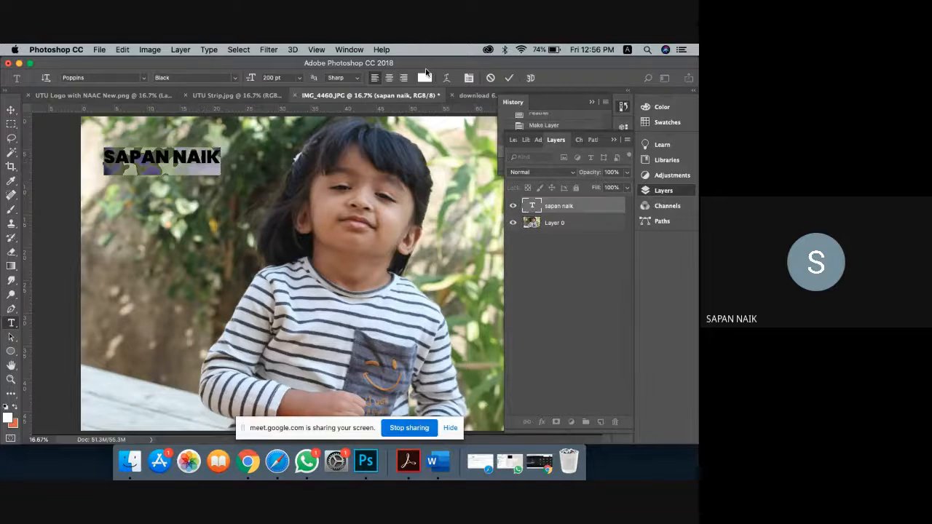
pyautogui.click(425, 78)
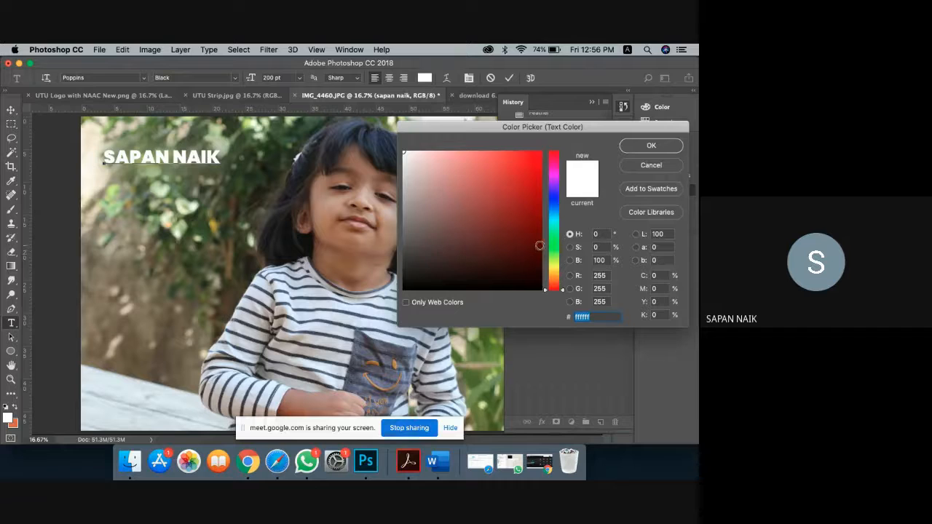
pyautogui.click(554, 203)
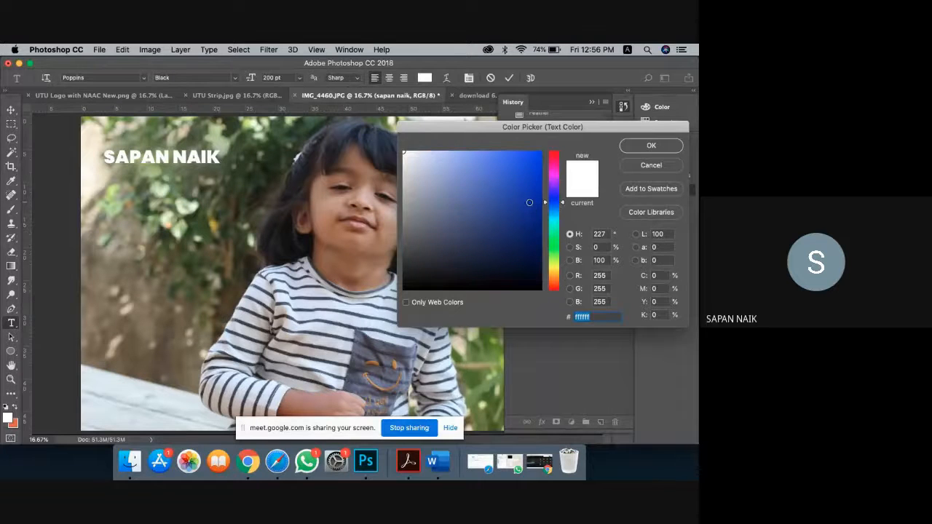
pyautogui.click(529, 204)
pyautogui.click(540, 227)
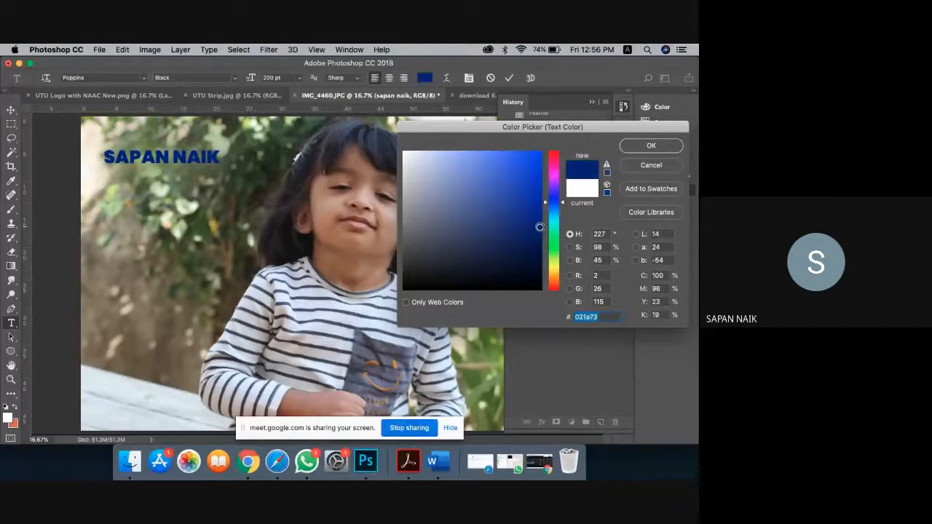
pyautogui.click(477, 197)
pyautogui.moveTo(537, 252); pyautogui.dragTo(540, 257)
pyautogui.click(653, 146)
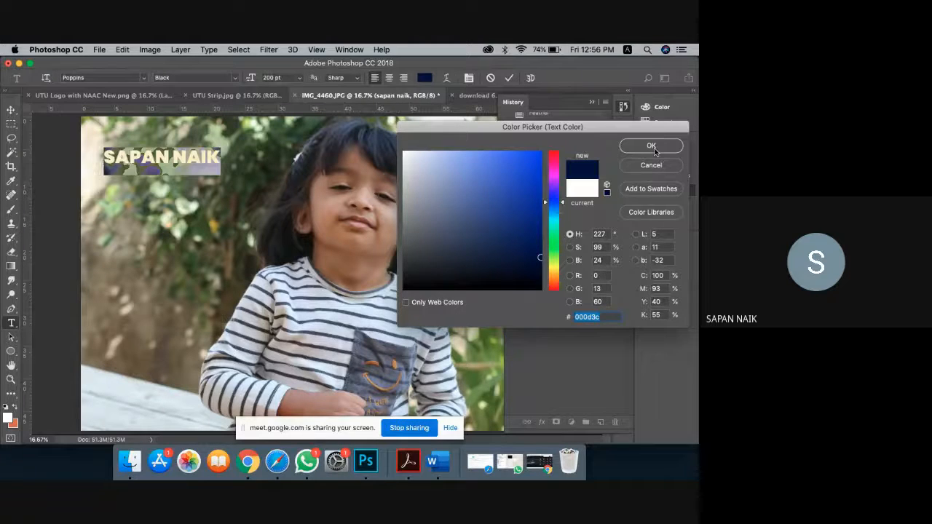
pyautogui.click(11, 109)
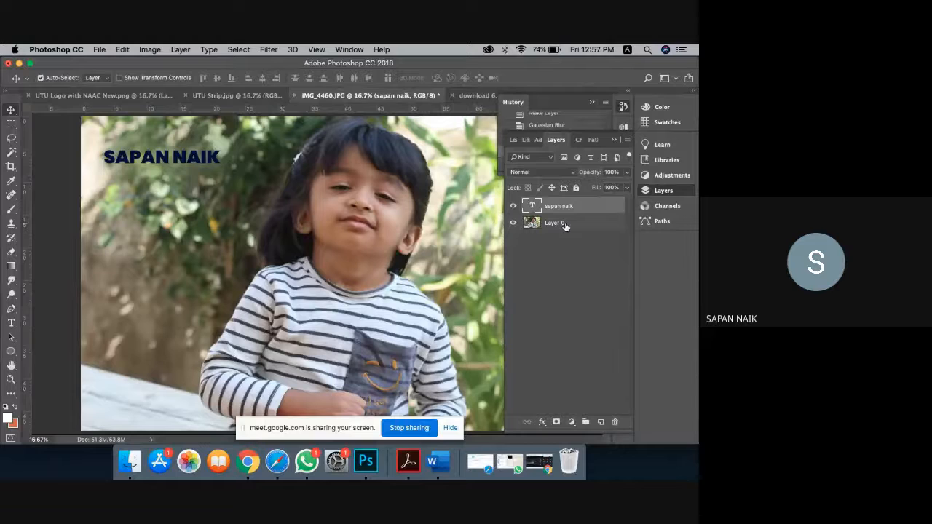
# Step: Add a white Outer Glow to the name layer with 6% spread, 125 px size, 44% opacity
pyautogui.click(541, 422)
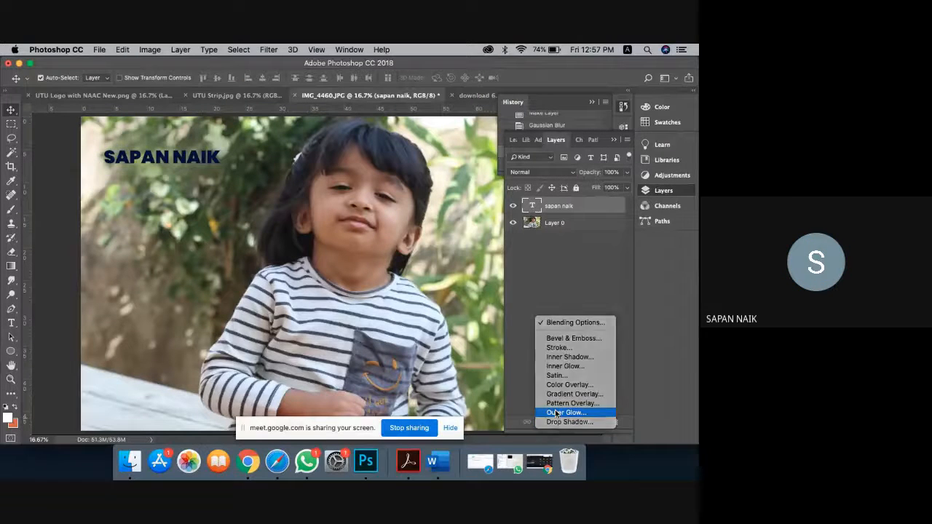
pyautogui.click(556, 413)
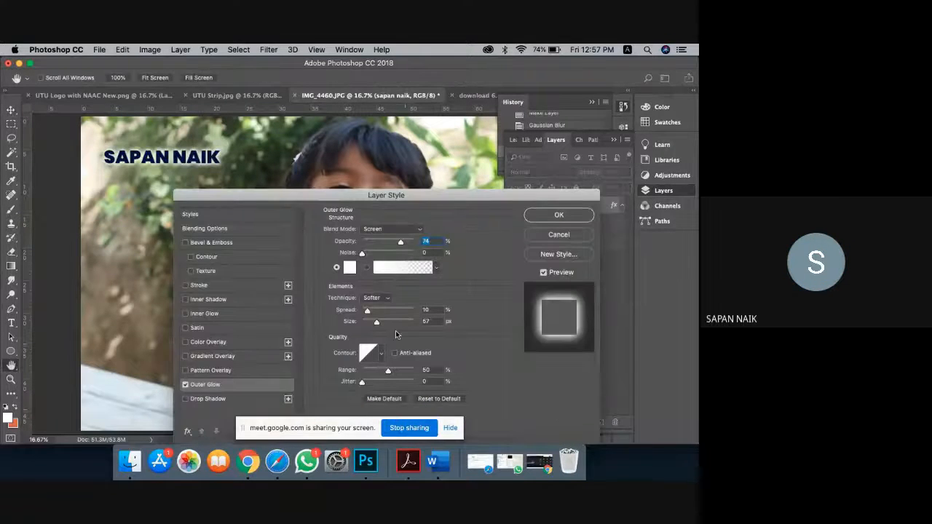
pyautogui.moveTo(367, 312); pyautogui.dragTo(390, 326)
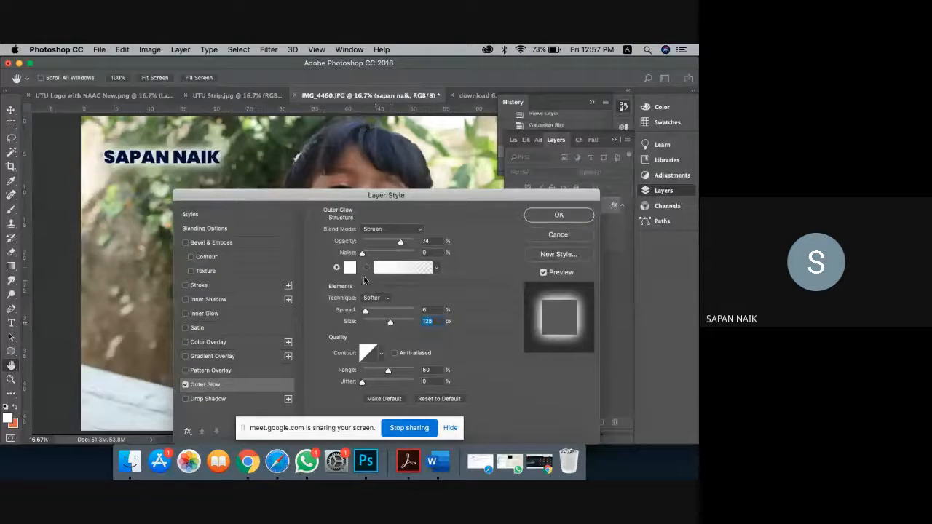
pyautogui.click(386, 242)
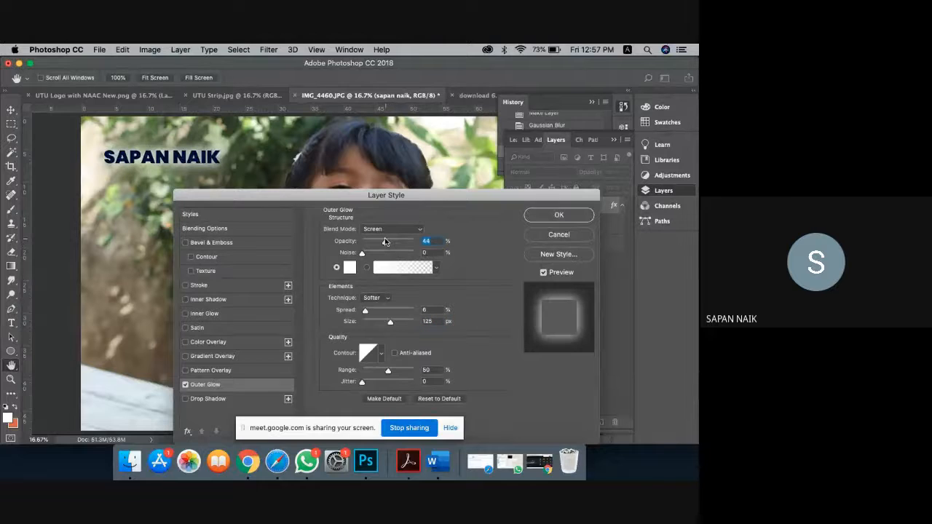
pyautogui.click(545, 216)
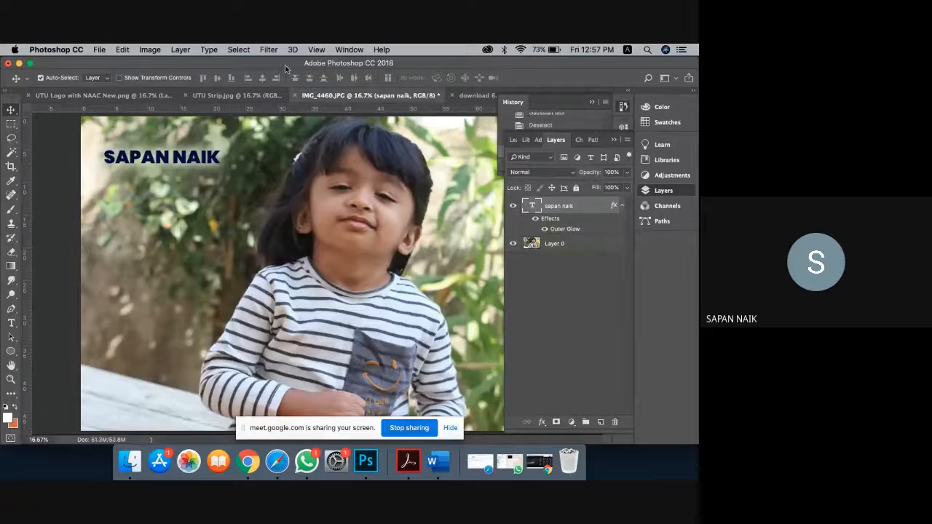
# Step: Select Layer 0 and apply a Ripple distortion with a 762% amount
pyautogui.click(267, 49)
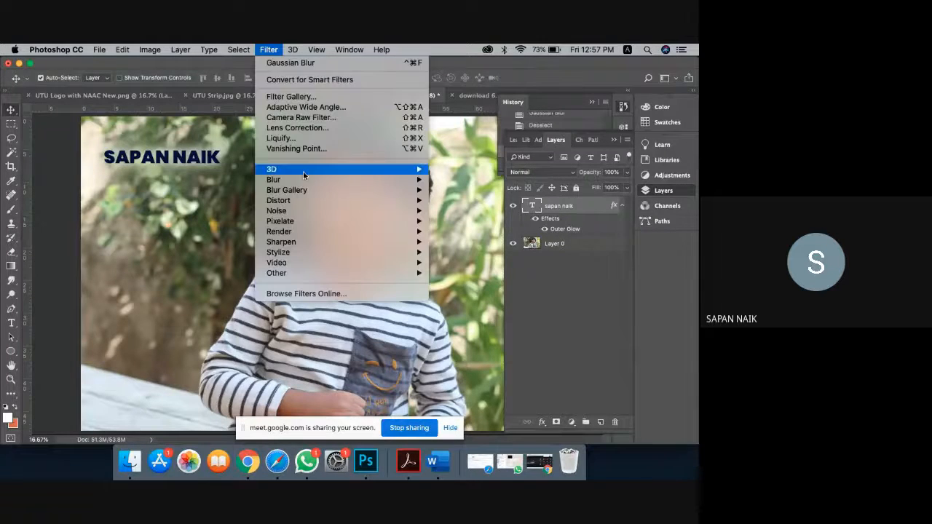
pyautogui.moveTo(305, 204)
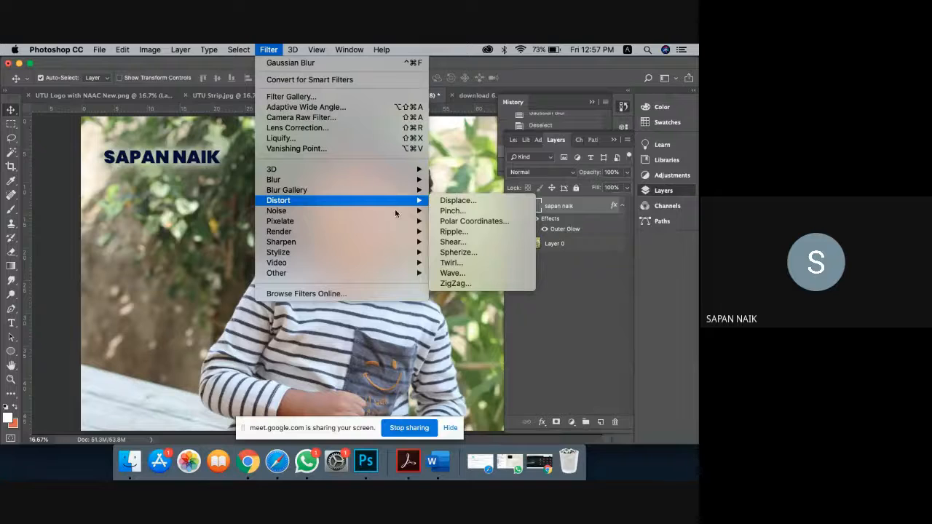
pyautogui.moveTo(418, 211)
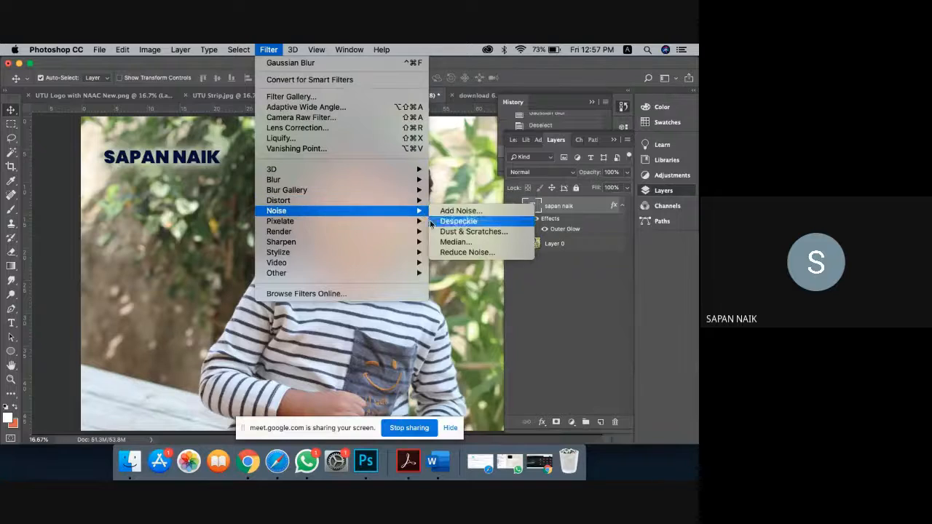
pyautogui.click(587, 250)
pyautogui.click(579, 247)
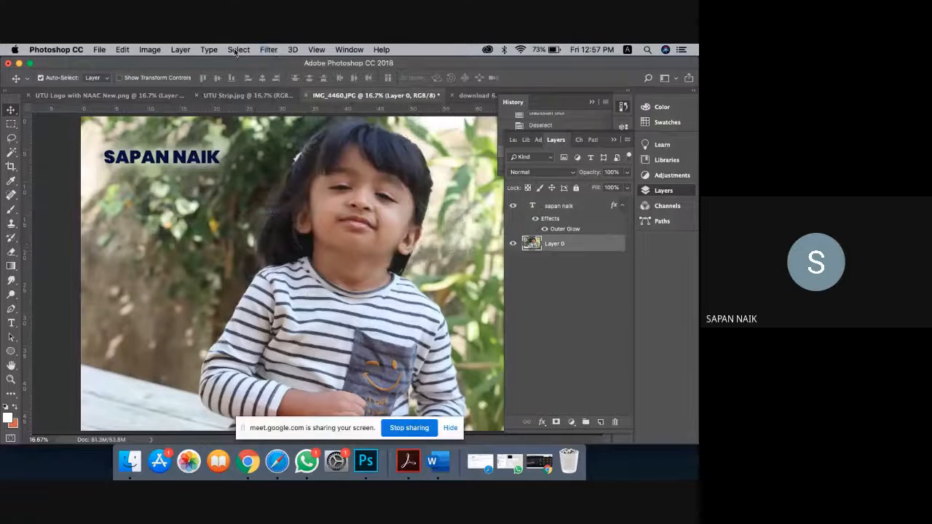
pyautogui.click(268, 50)
pyautogui.moveTo(306, 204)
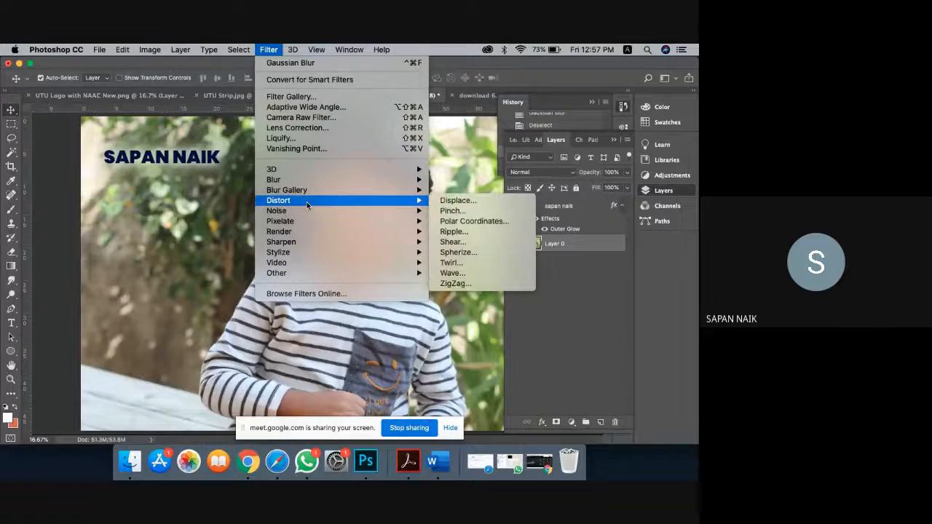
pyautogui.click(453, 232)
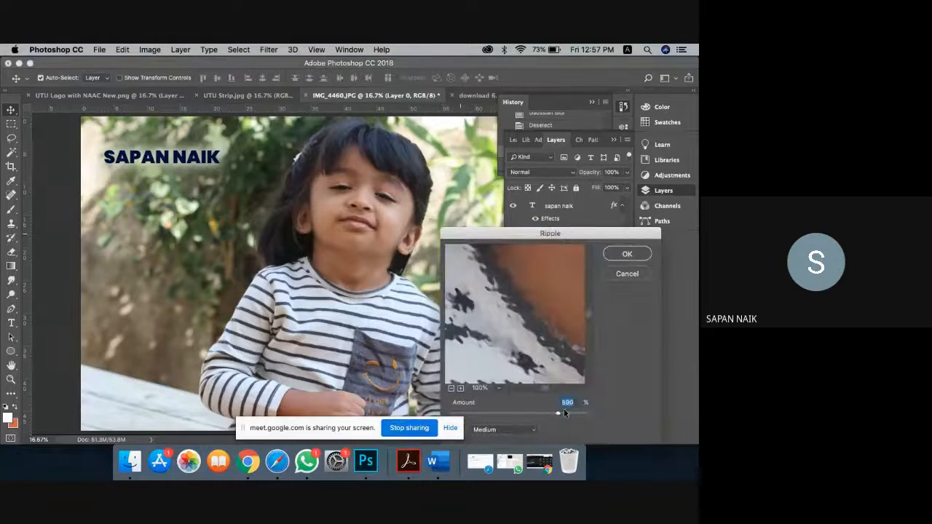
pyautogui.moveTo(564, 410); pyautogui.dragTo(570, 413)
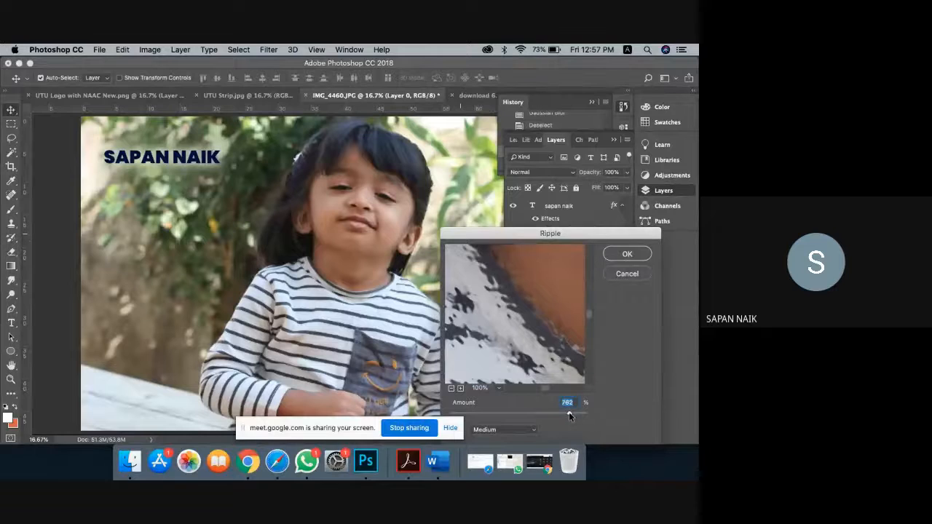
pyautogui.click(628, 254)
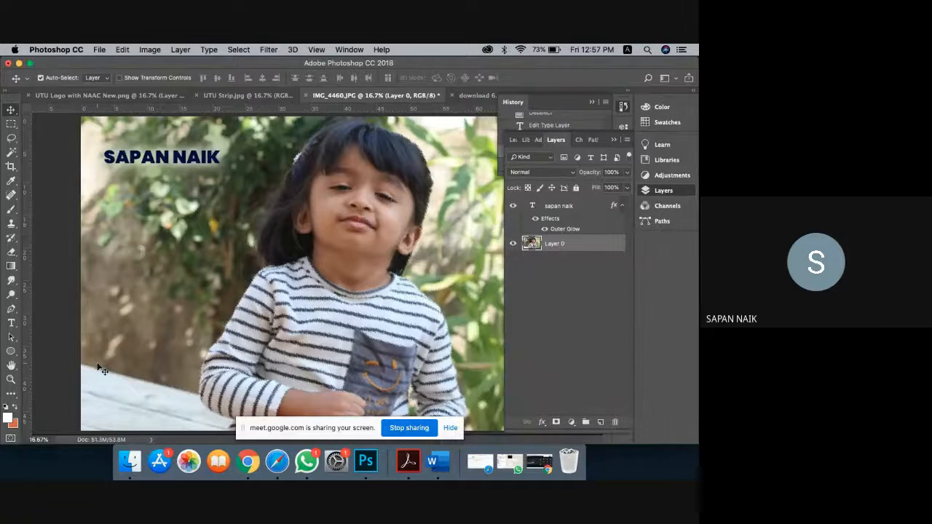
# Step: Zoom in on the girl's face to inspect the ripple, fit to screen, then undo it
pyautogui.click(11, 378)
pyautogui.click(391, 184)
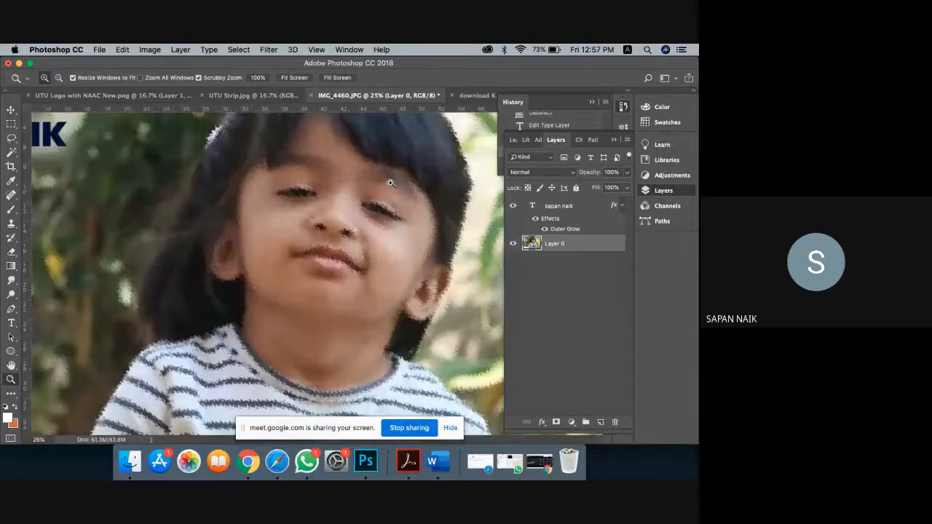
pyautogui.click(391, 183)
pyautogui.click(388, 181)
pyautogui.click(257, 359)
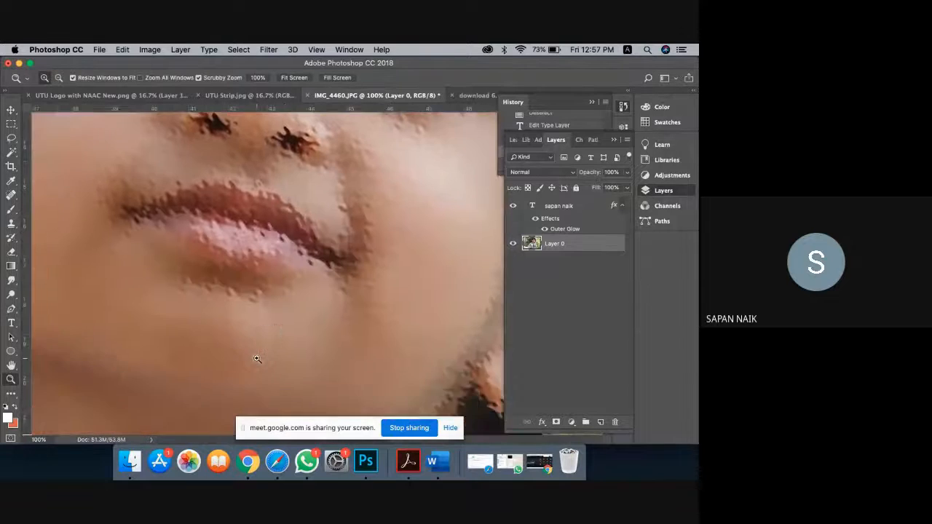
pyautogui.rightClick(281, 306)
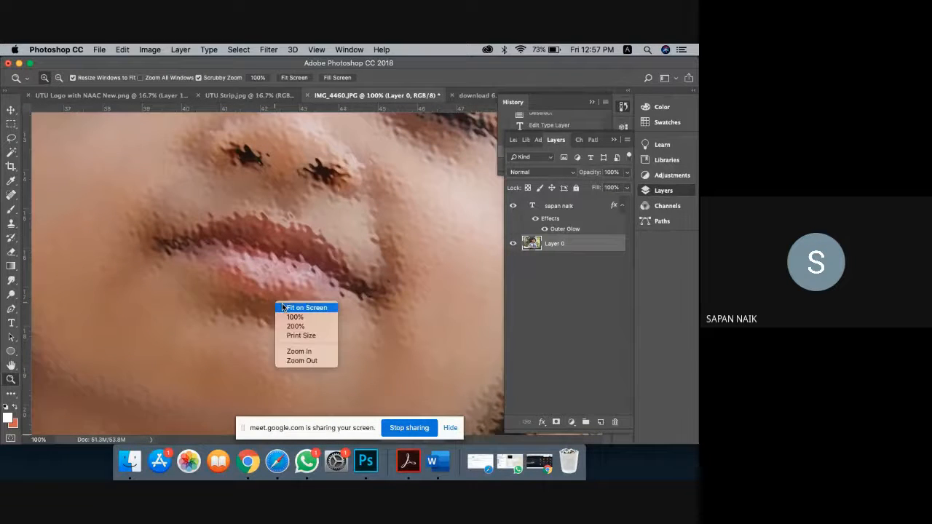
pyautogui.click(284, 307)
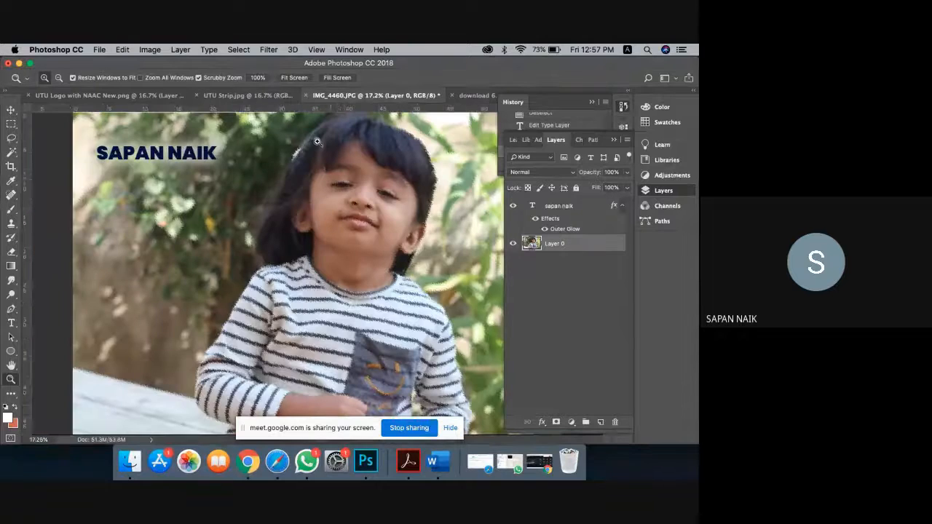
pyautogui.press('super+z')
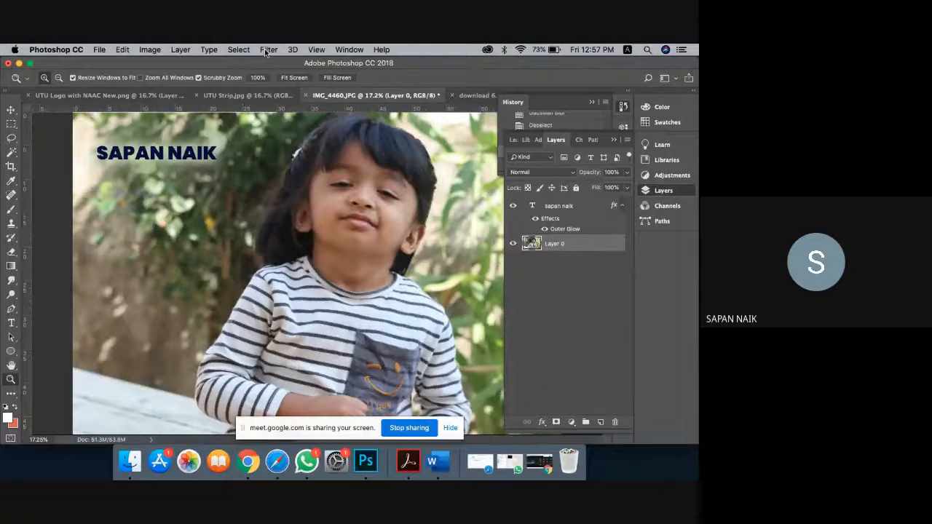
# Step: Preview the Pixelate > Crystallize filter at cell size 50
pyautogui.click(267, 51)
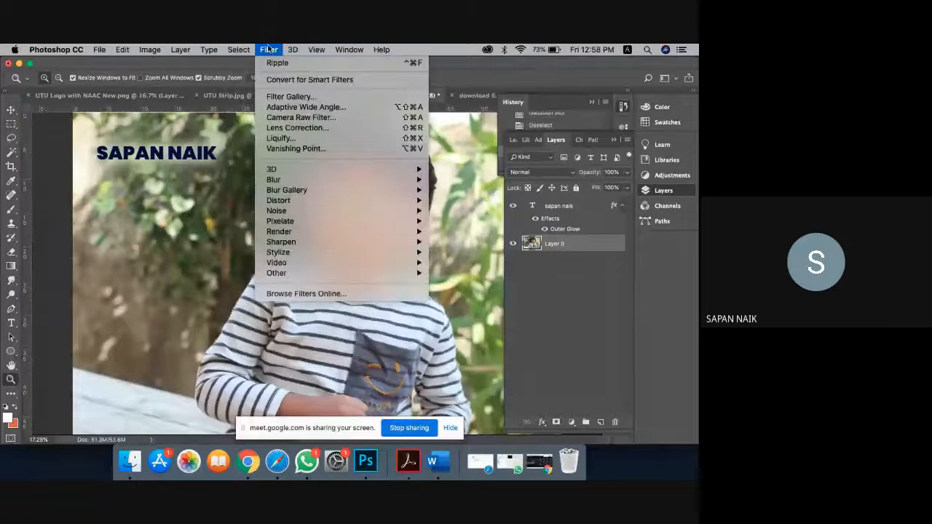
pyautogui.moveTo(294, 222)
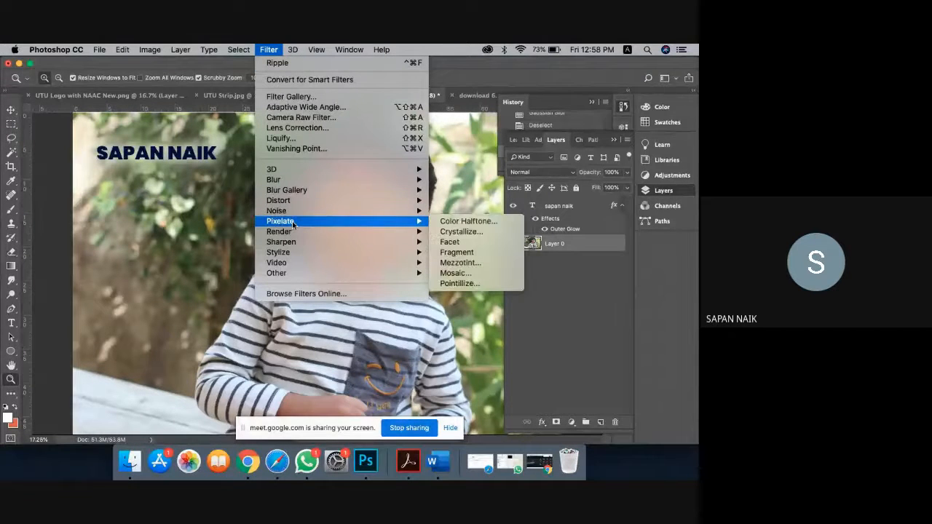
pyautogui.click(461, 231)
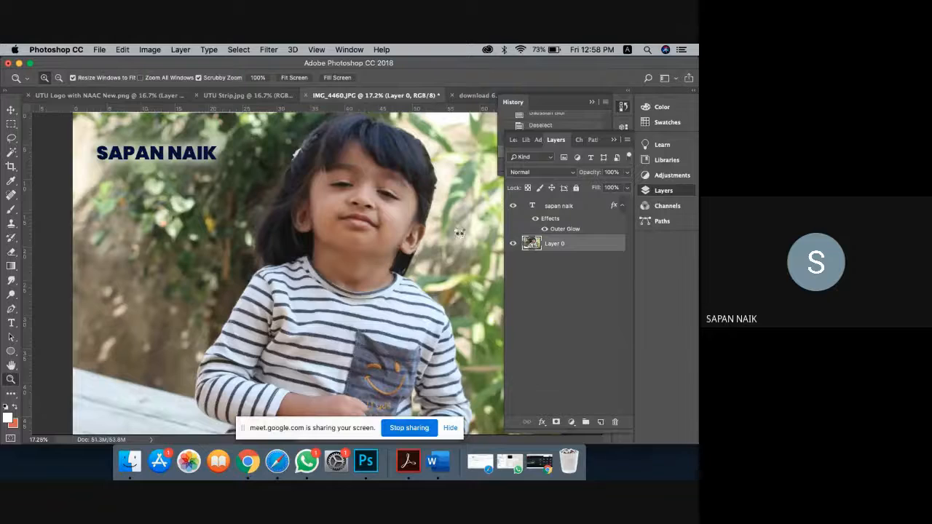
pyautogui.click(449, 149)
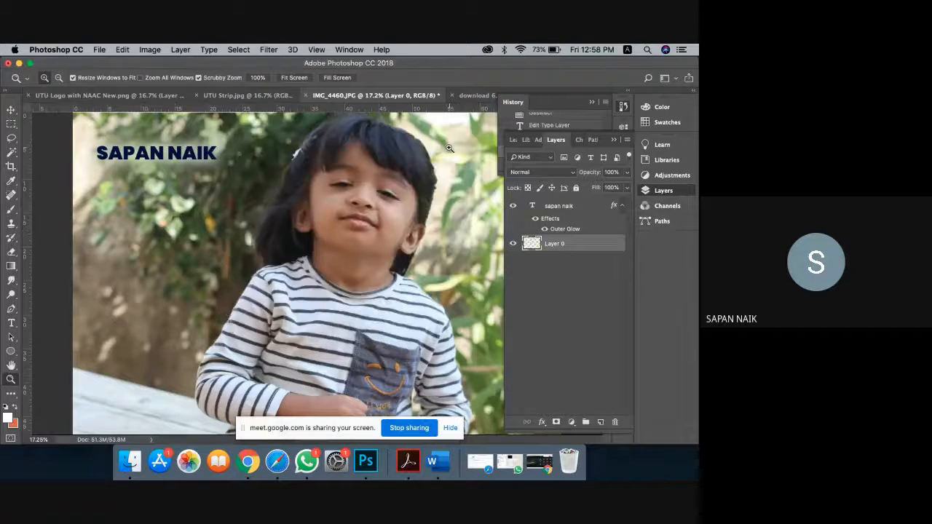
# Step: Collapse the panels to view the Crystallize result, undo it, and reopen the Layers panel
pyautogui.click(613, 139)
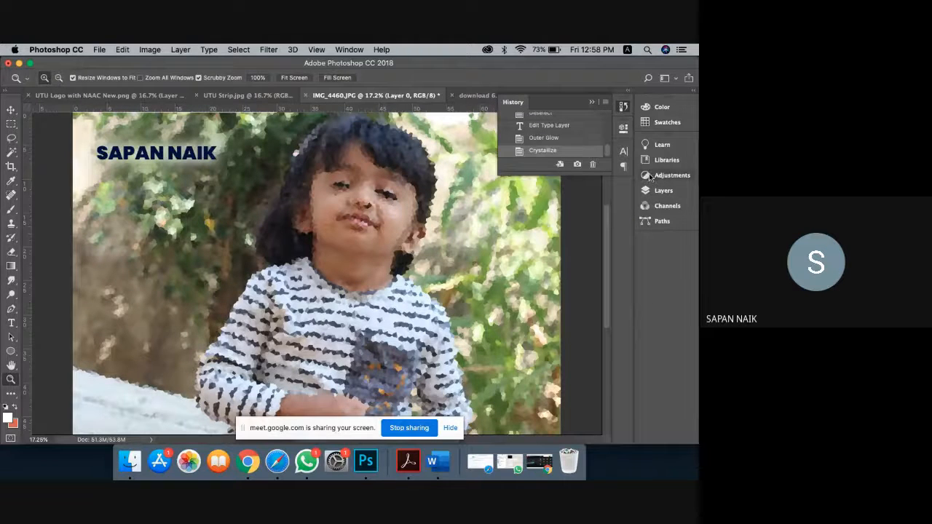
pyautogui.press('super+z')
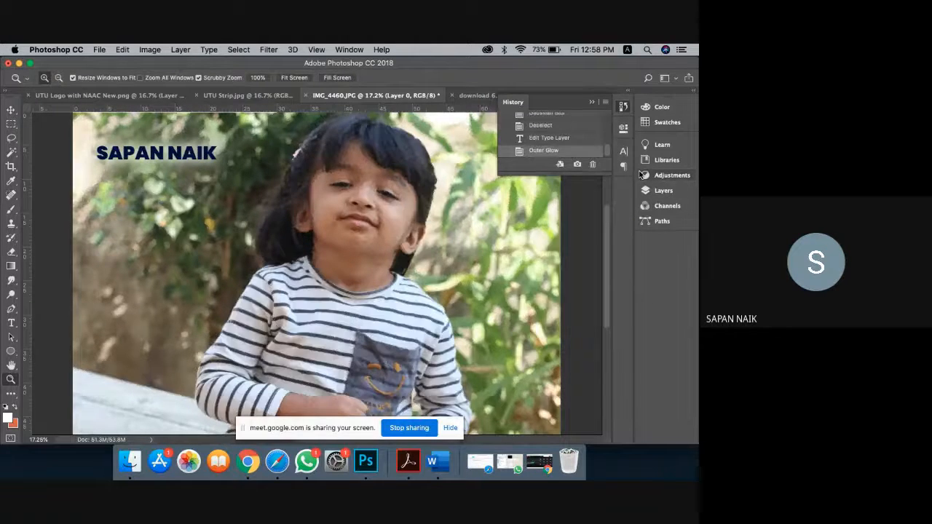
pyautogui.click(664, 193)
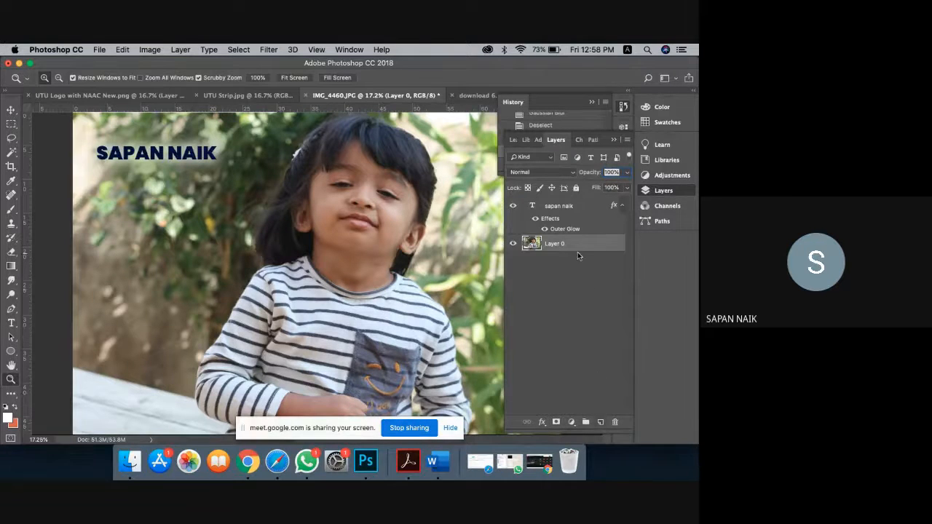
# Step: Duplicate Layer 0, hide the original, and start Free Transform on the copy
pyautogui.press('super+j')
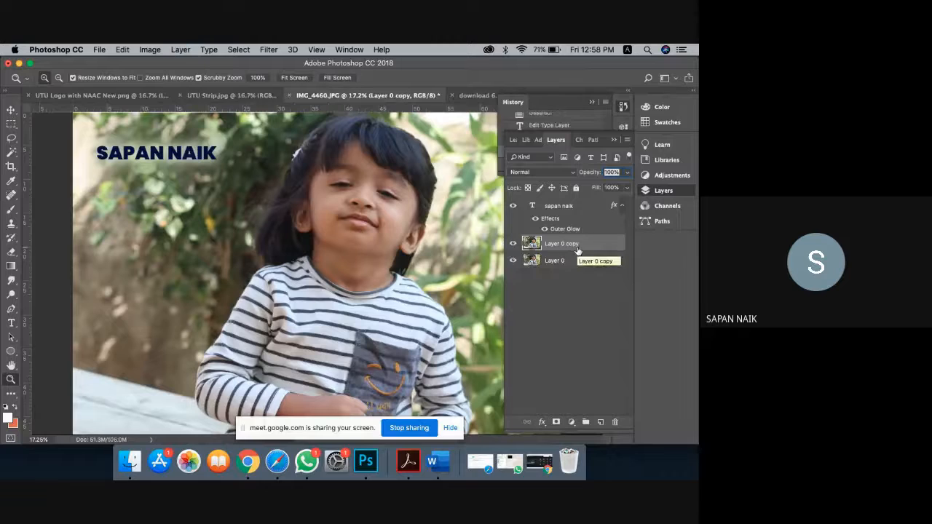
pyautogui.click(513, 261)
pyautogui.press('super+t')
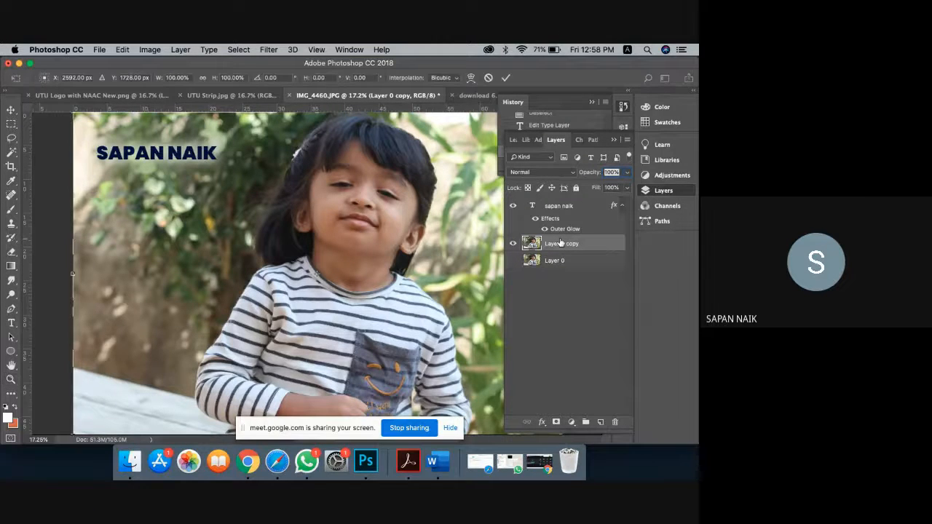
# Step: Collapse and reopen the Layers and History panels, and dismiss the transform context menu
pyautogui.click(614, 140)
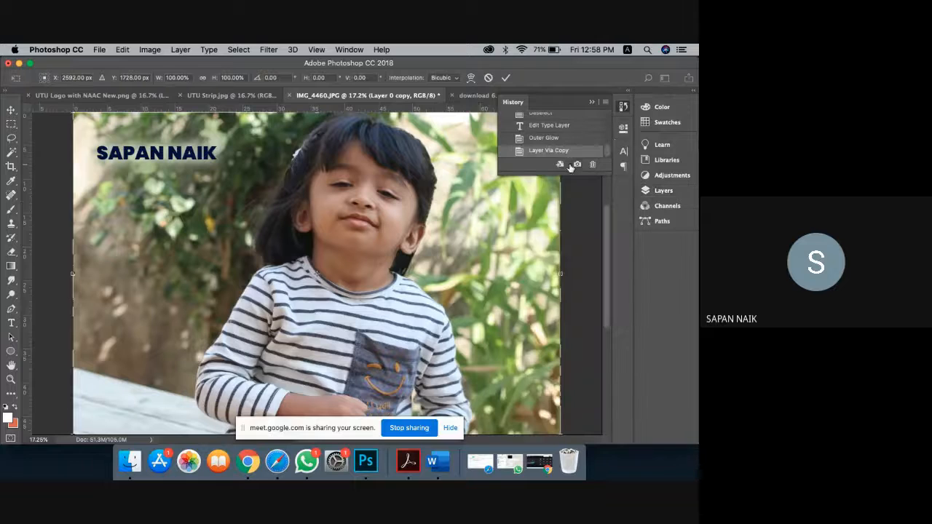
pyautogui.click(595, 103)
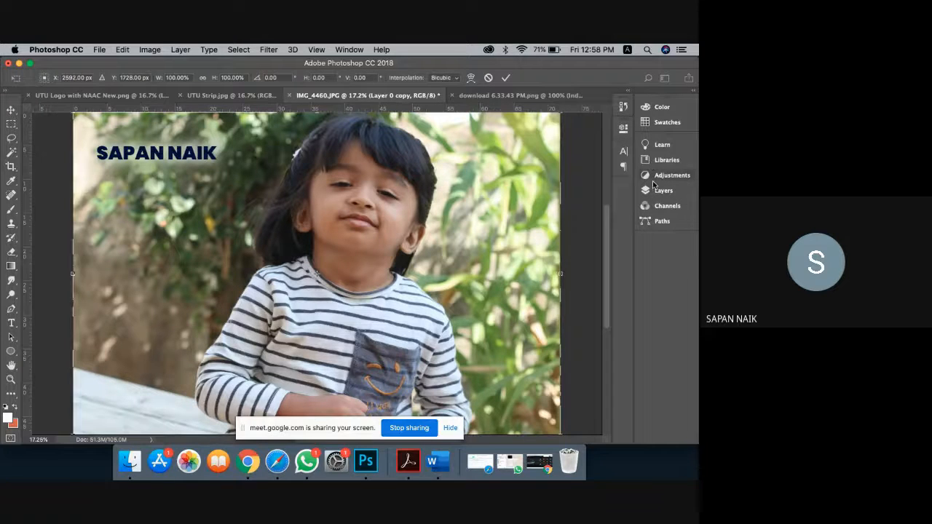
pyautogui.click(659, 191)
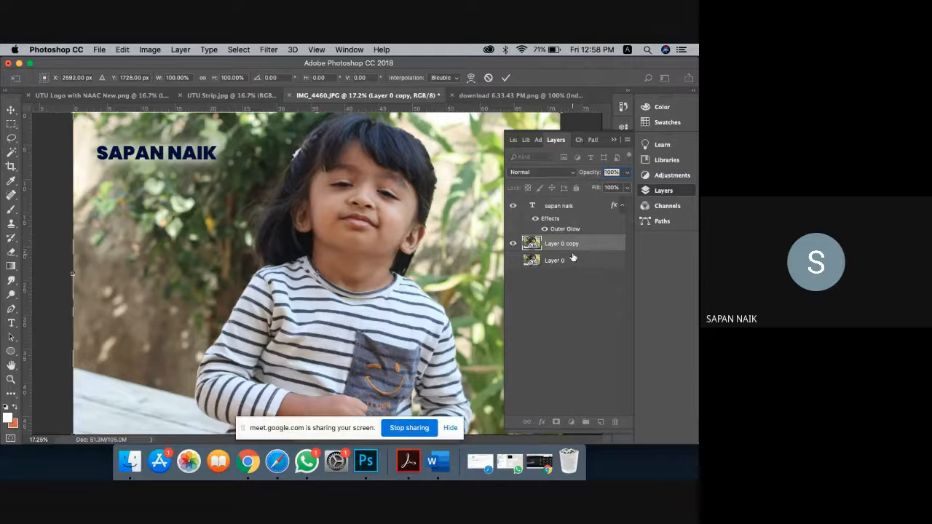
pyautogui.click(614, 141)
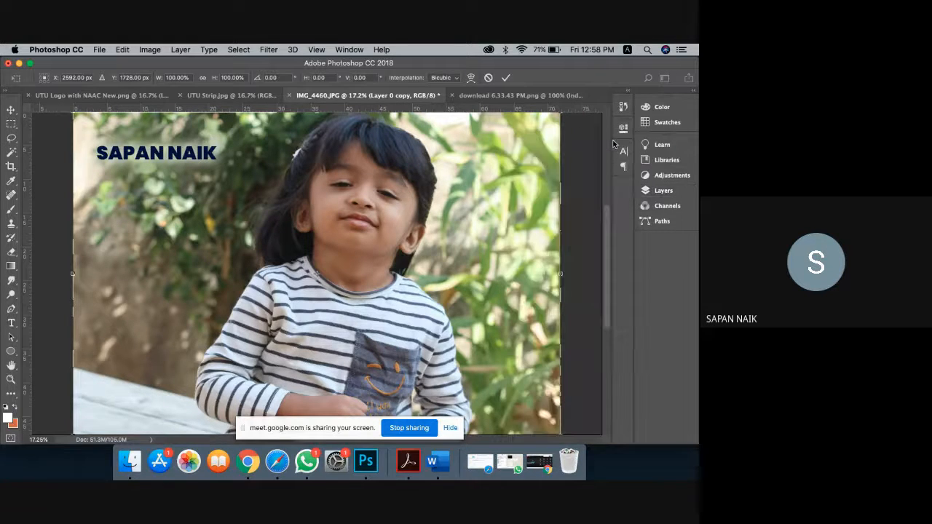
pyautogui.rightClick(214, 158)
pyautogui.click(359, 153)
# Step: Open the Layers panel showing the text layer, Layer 0 copy and hidden Layer 0
pyautogui.click(658, 191)
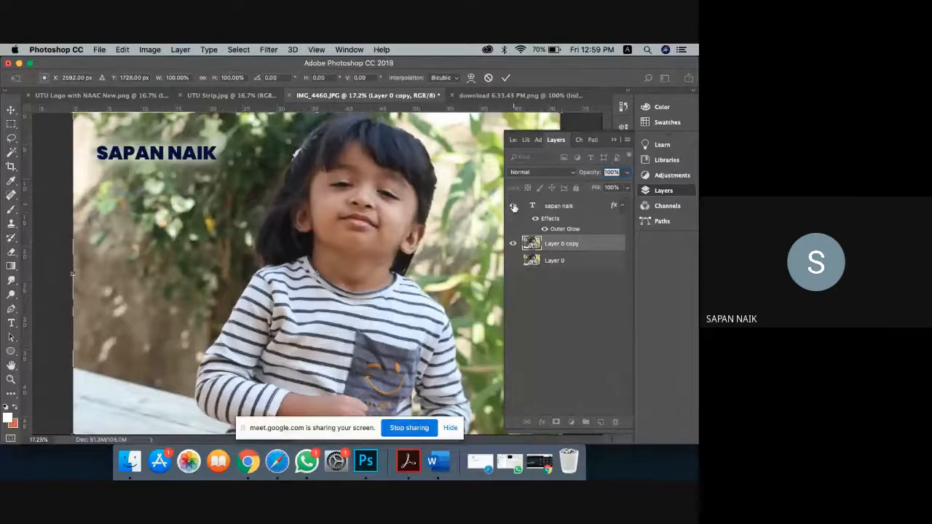
pyautogui.press('Escape')
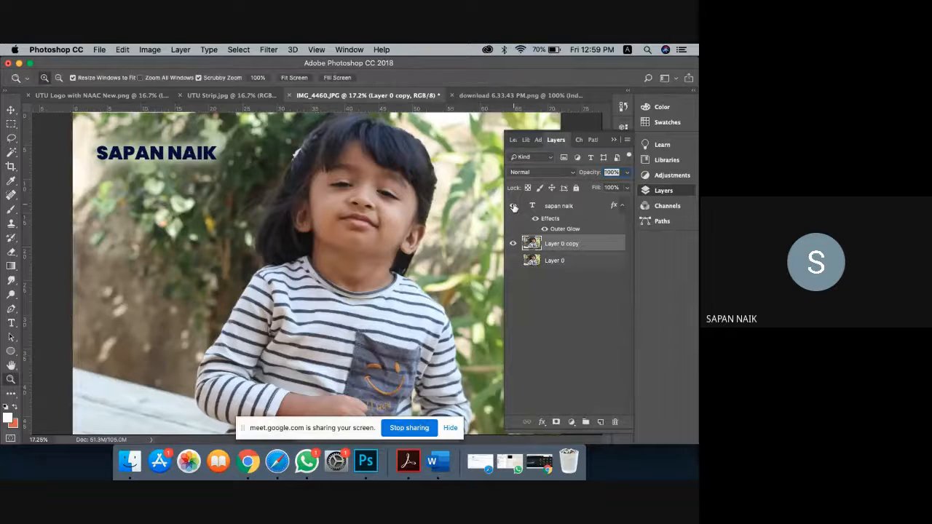
pyautogui.click(513, 207)
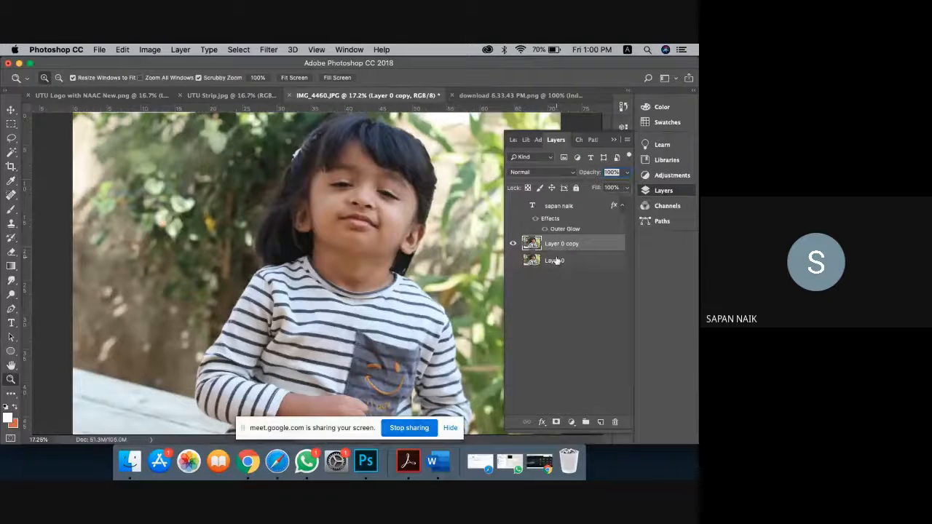
pyautogui.click(614, 139)
# Step: Scale Layer 0 copy down to 64.58% and centre it on the canvas
pyautogui.press('super+t')
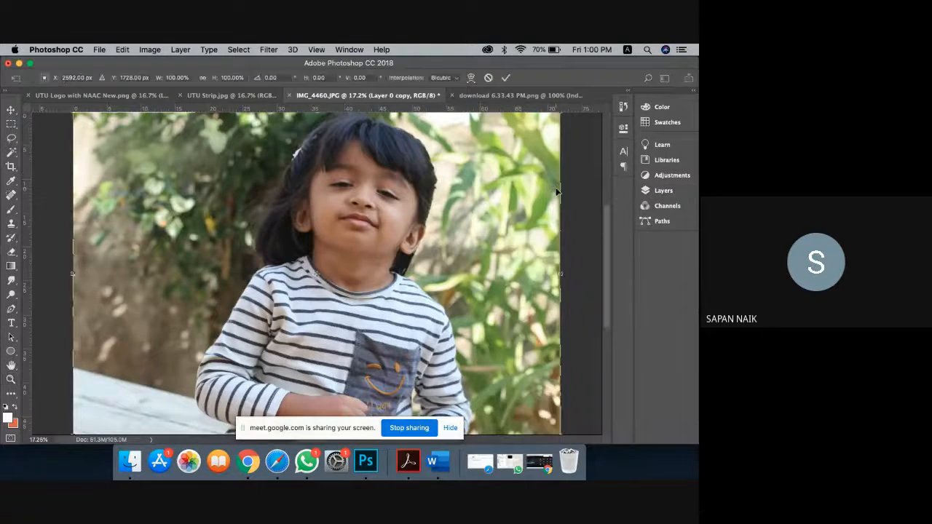
pyautogui.moveTo(560, 114); pyautogui.dragTo(426, 284)
pyautogui.moveTo(315, 321); pyautogui.dragTo(401, 264)
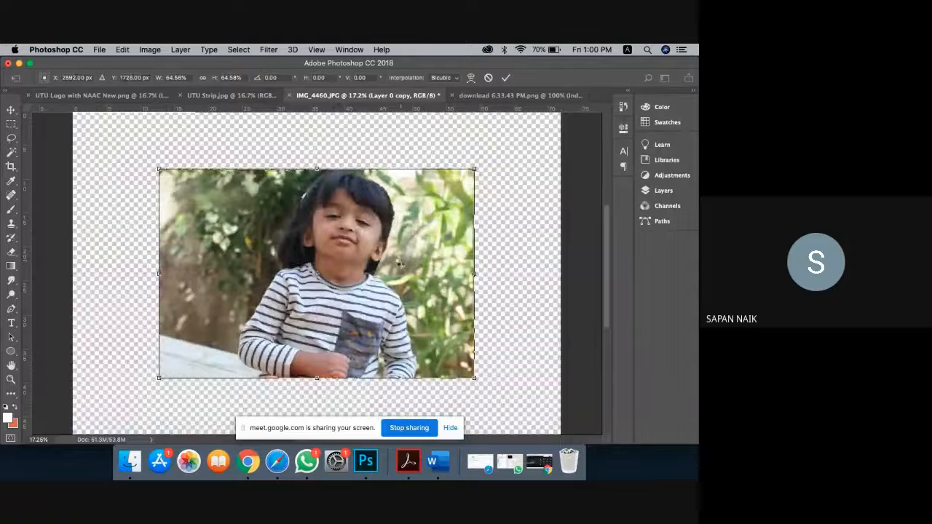
pyautogui.press('Return')
pyautogui.click(653, 191)
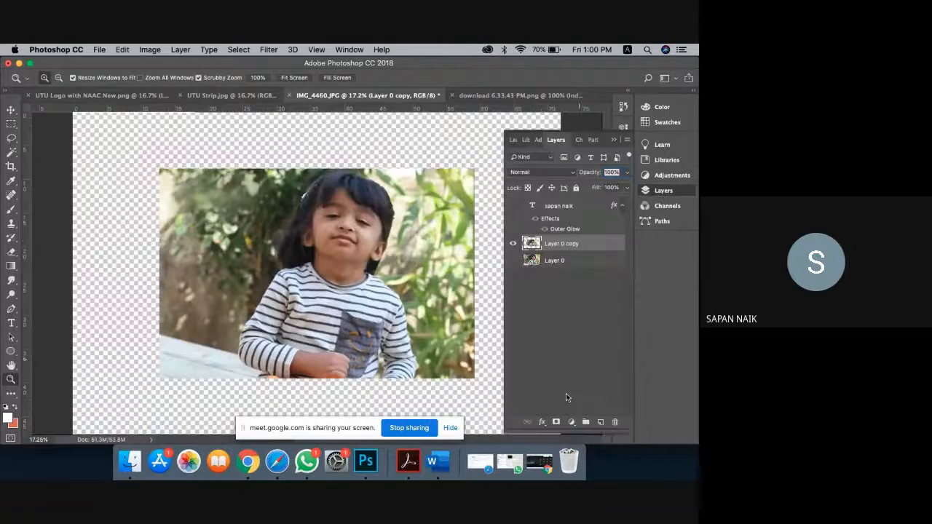
# Step: Add a 10-pixel black Stroke layer style to Layer 0 copy
pyautogui.click(542, 422)
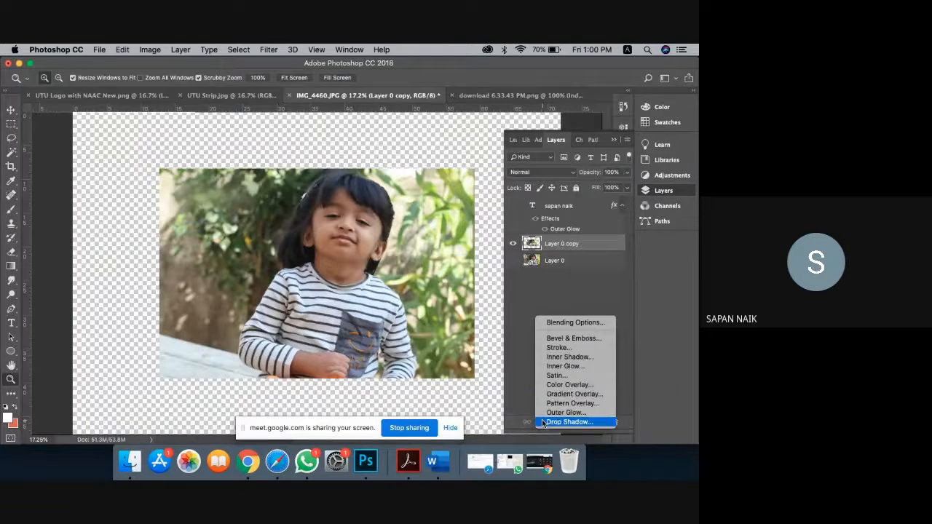
pyautogui.click(569, 348)
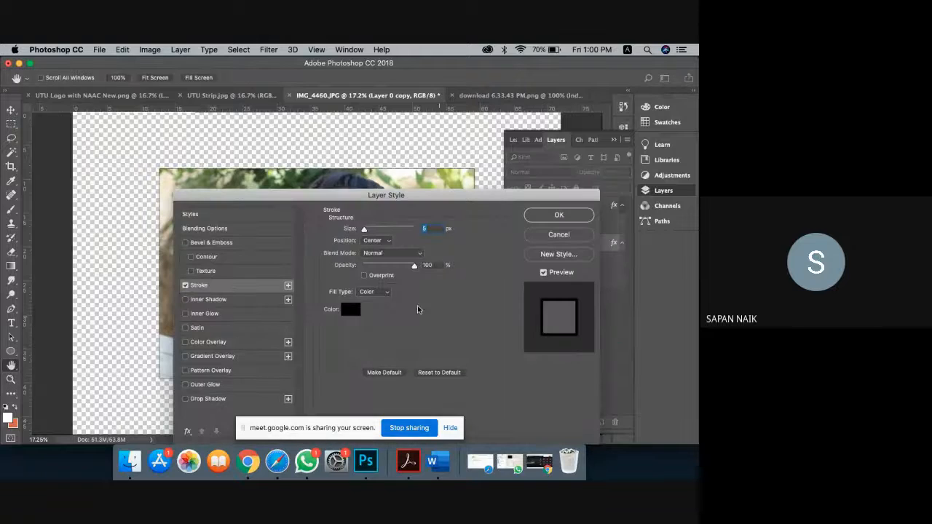
pyautogui.write('10')
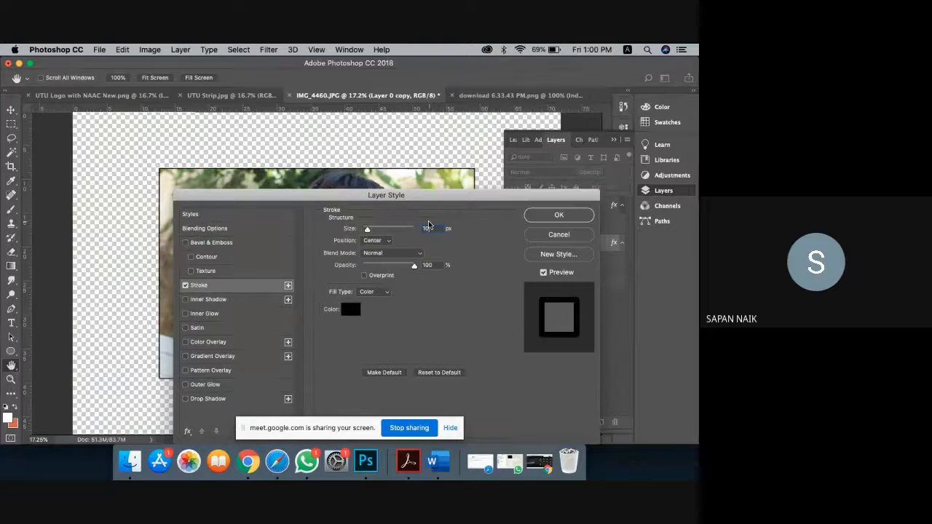
pyautogui.press('Return')
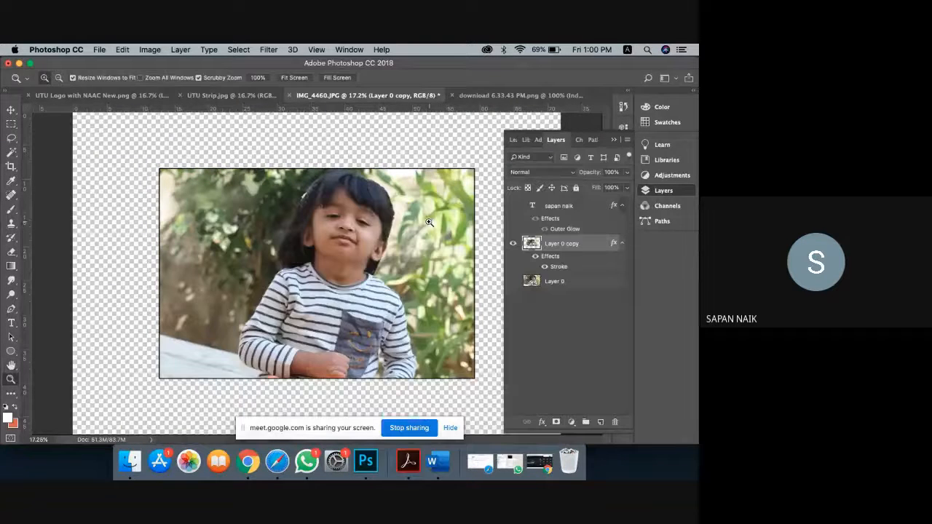
# Step: Make Layer 0 visible again behind the copy and select it for editing
pyautogui.click(513, 281)
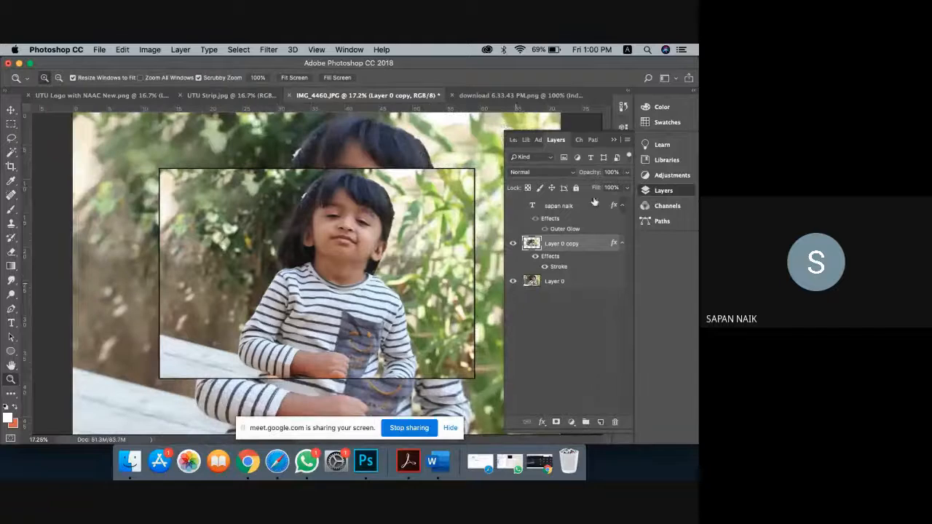
pyautogui.click(614, 140)
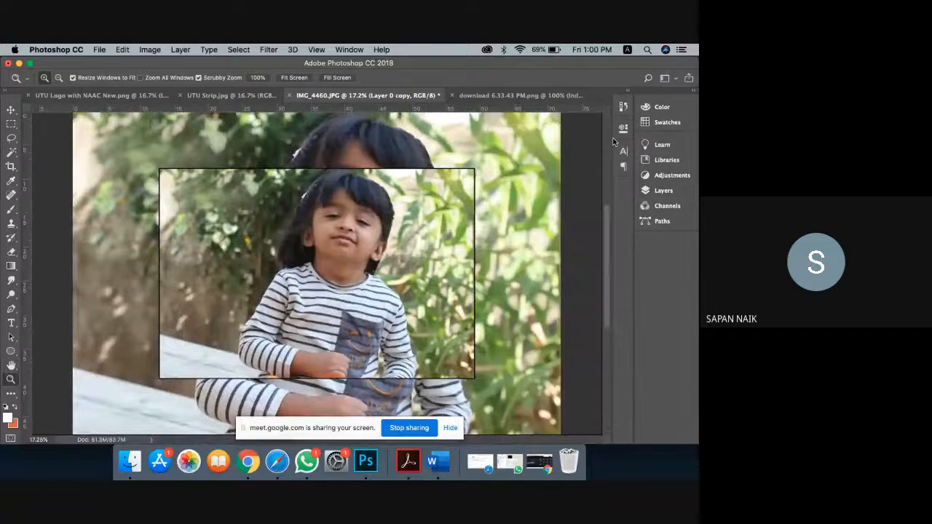
pyautogui.click(667, 196)
pyautogui.click(569, 282)
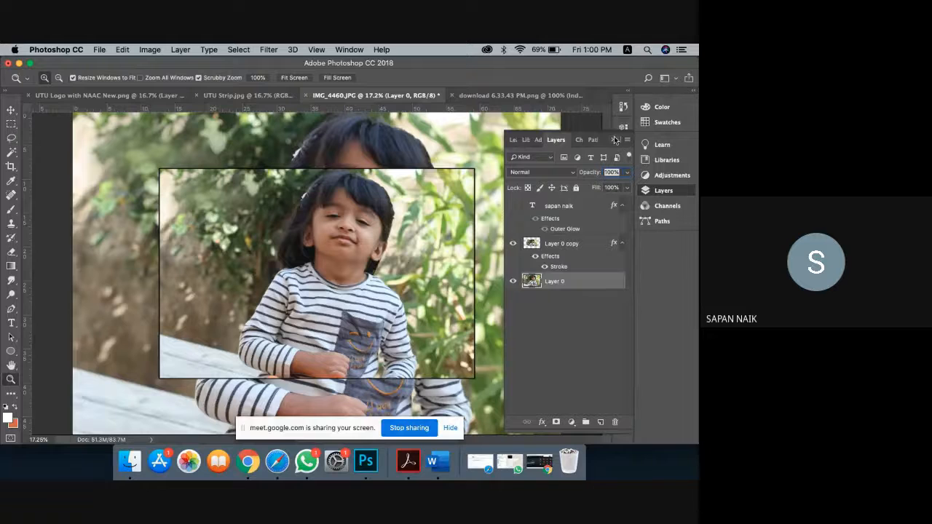
pyautogui.click(615, 140)
# Step: Blur Layer 0 with a 126.6-pixel Gaussian Blur, then open the Layers and History panels
pyautogui.click(244, 50)
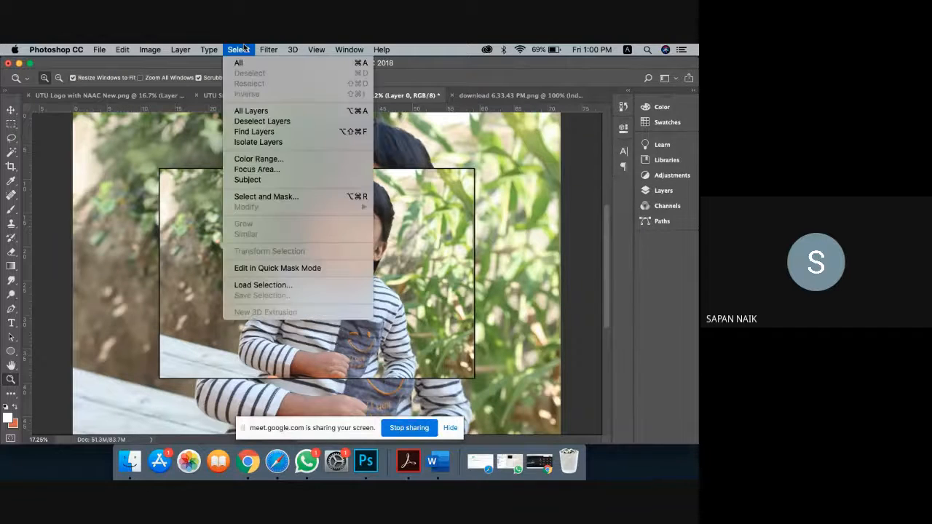
pyautogui.moveTo(269, 50)
pyautogui.moveTo(338, 181)
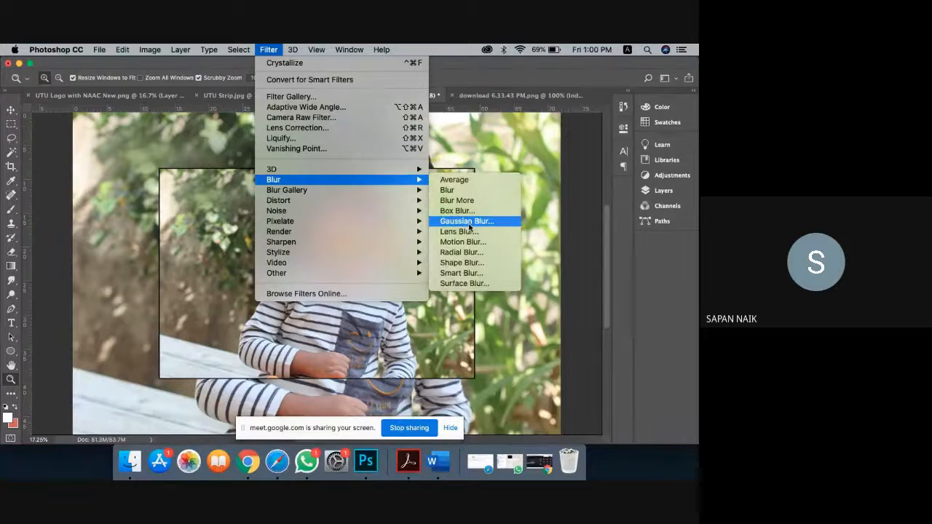
pyautogui.click(470, 221)
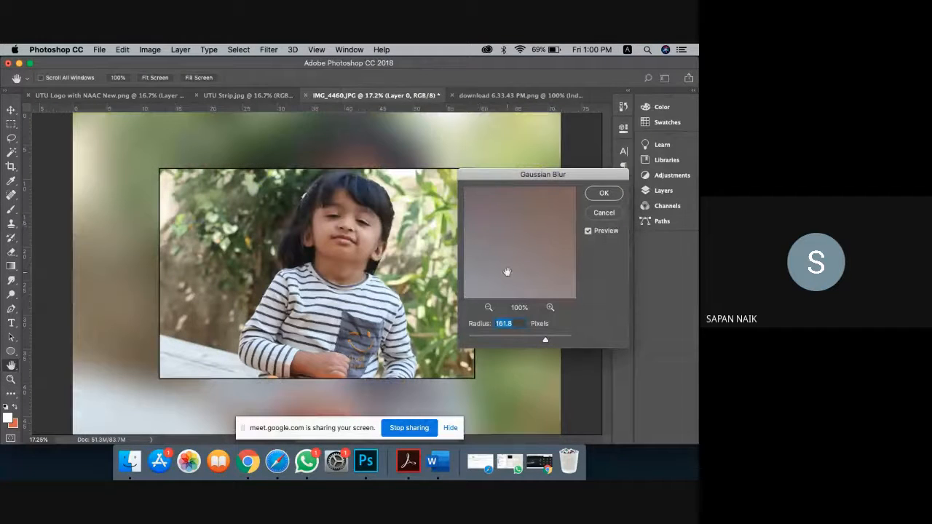
pyautogui.moveTo(508, 336); pyautogui.dragTo(538, 339)
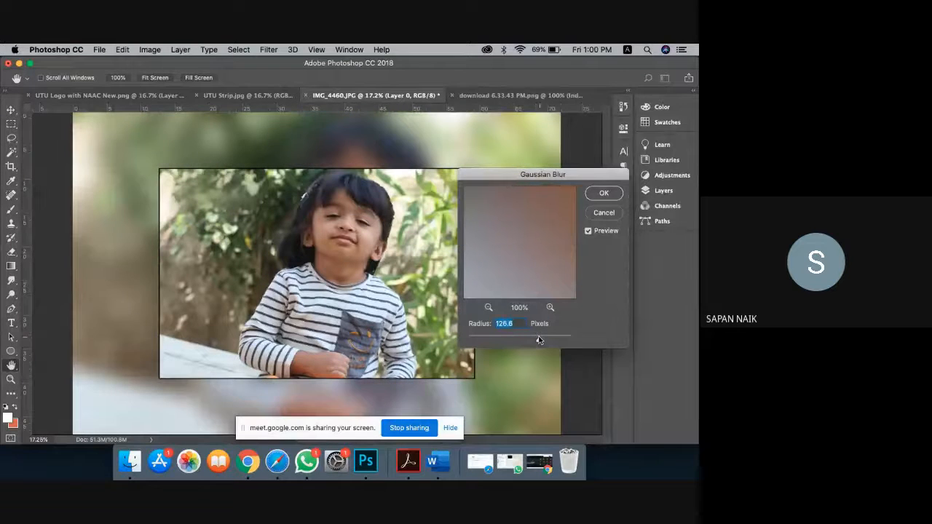
pyautogui.click(605, 198)
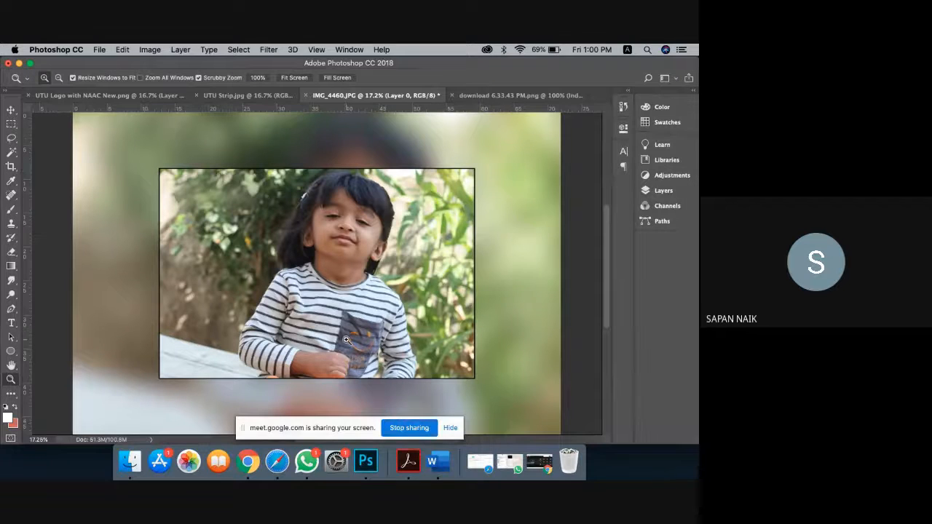
pyautogui.click(664, 191)
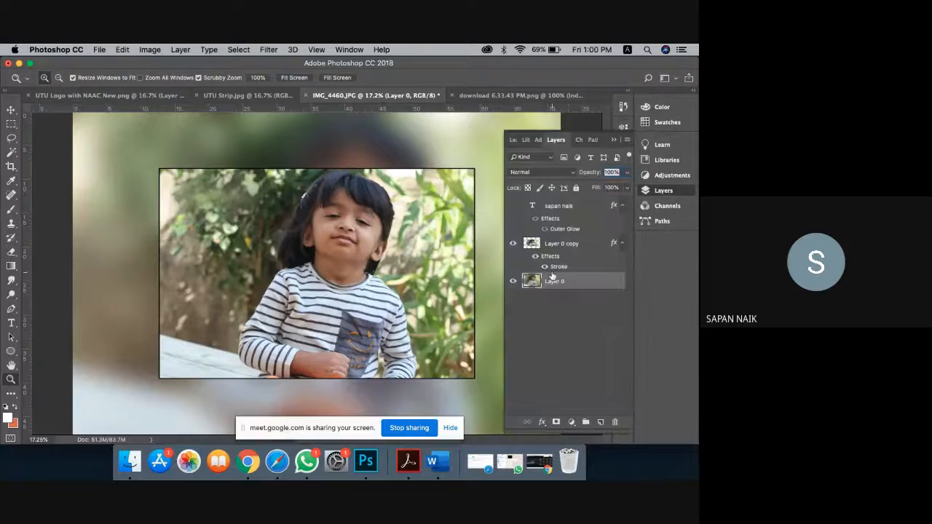
pyautogui.click(624, 106)
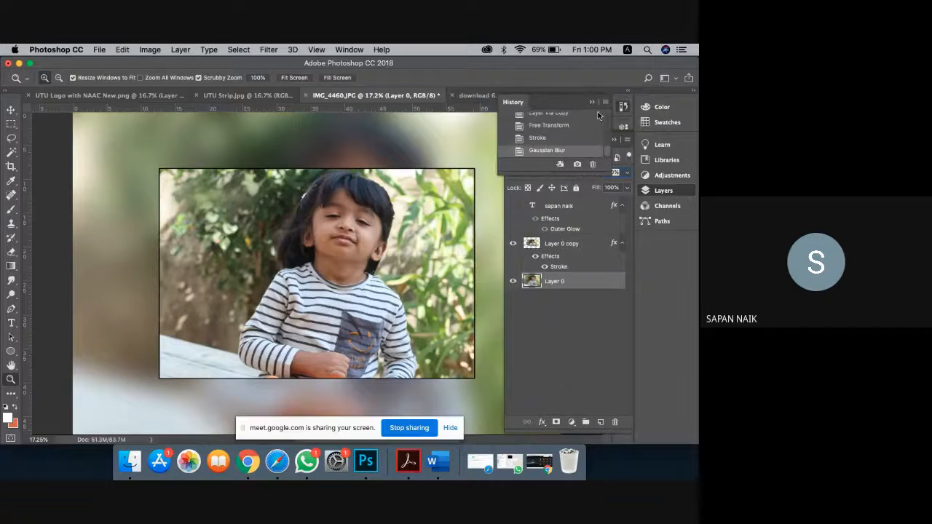
# Step: Revert through History to the Stroke state, removing the blur from the background photo
pyautogui.click(562, 137)
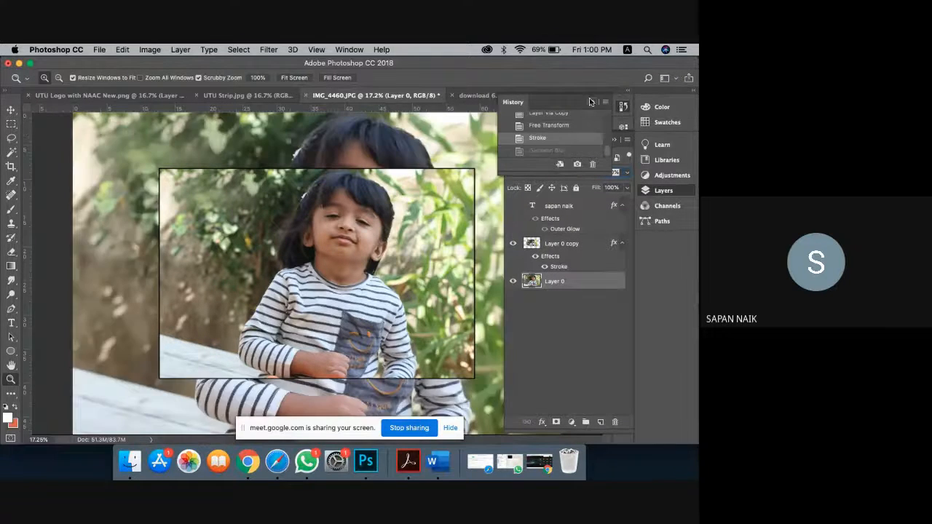
pyautogui.click(589, 97)
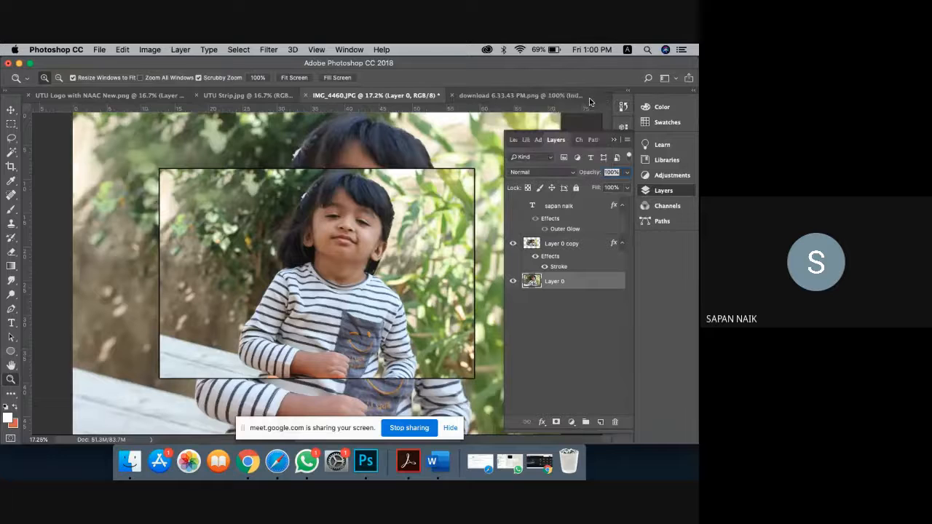
pyautogui.click(614, 139)
# Step: Apply the Fragment pixelation filter to the background
pyautogui.click(280, 51)
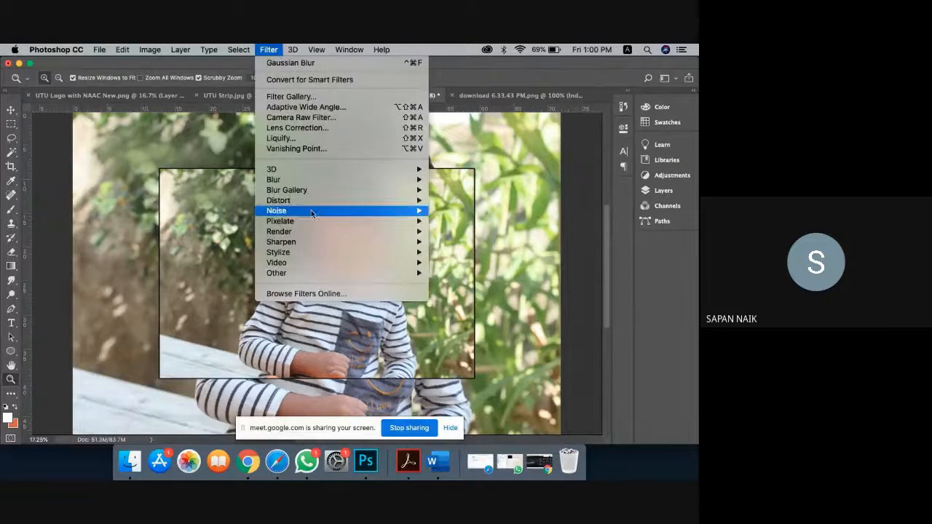
pyautogui.moveTo(313, 200)
pyautogui.moveTo(314, 221)
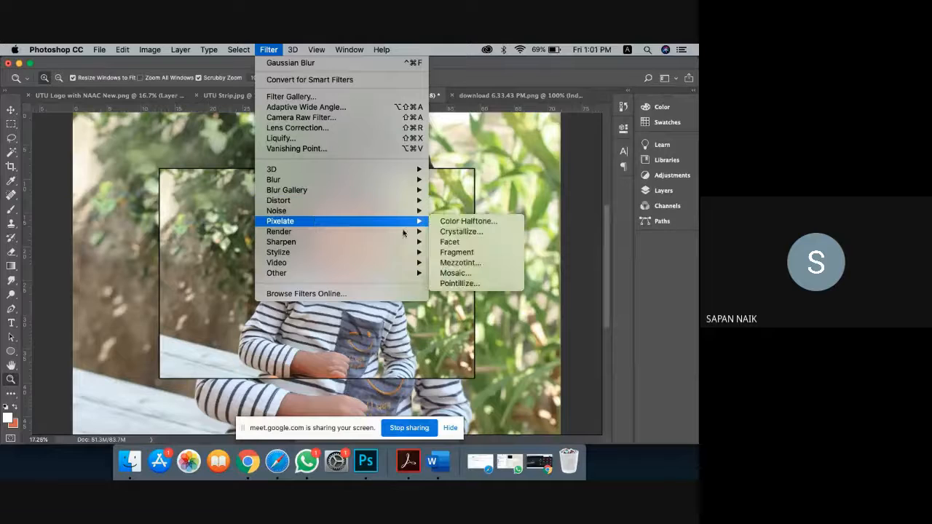
pyautogui.click(455, 252)
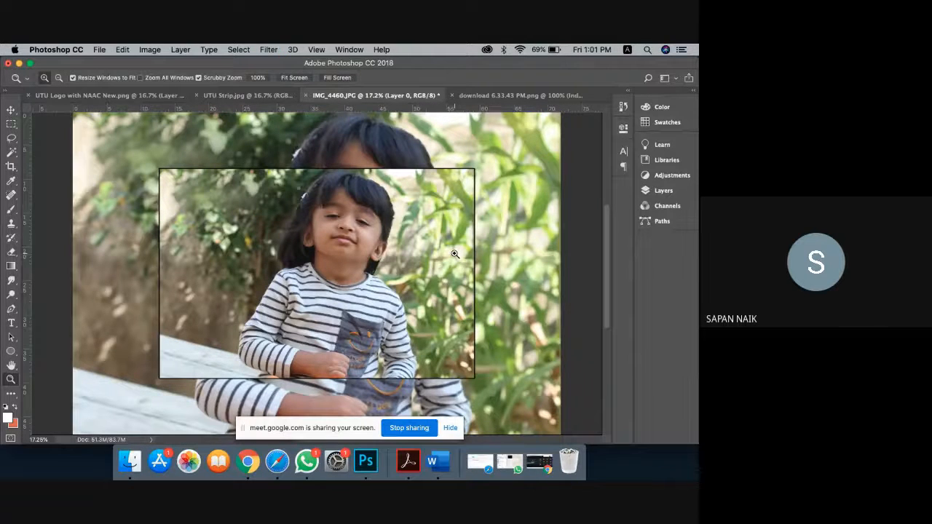
# Step: Apply a Mosaic pixelation with cell size 92 to the background Layer 0
pyautogui.click(270, 49)
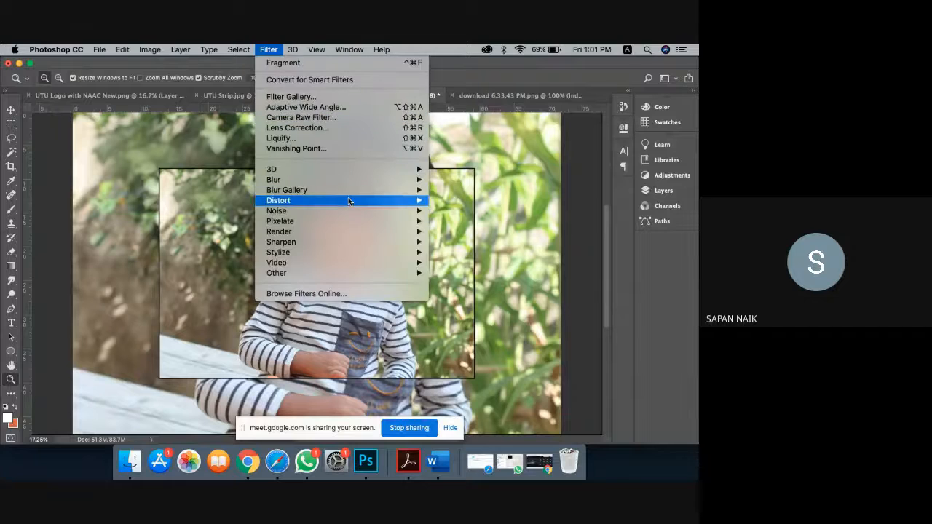
pyautogui.moveTo(348, 221)
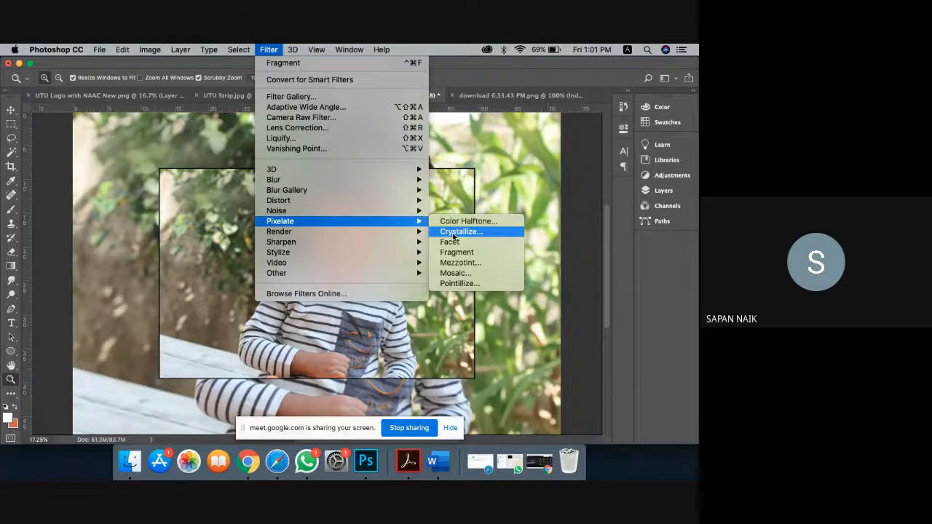
pyautogui.click(459, 273)
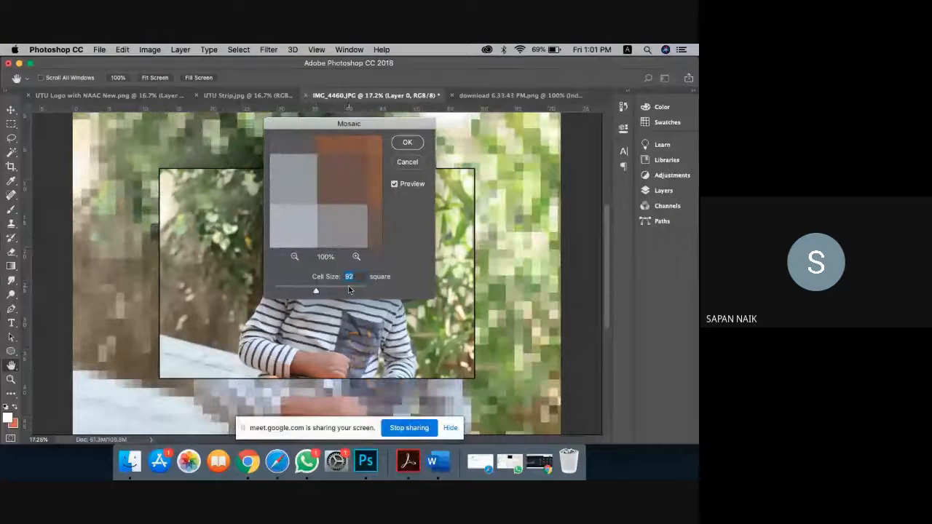
pyautogui.click(409, 143)
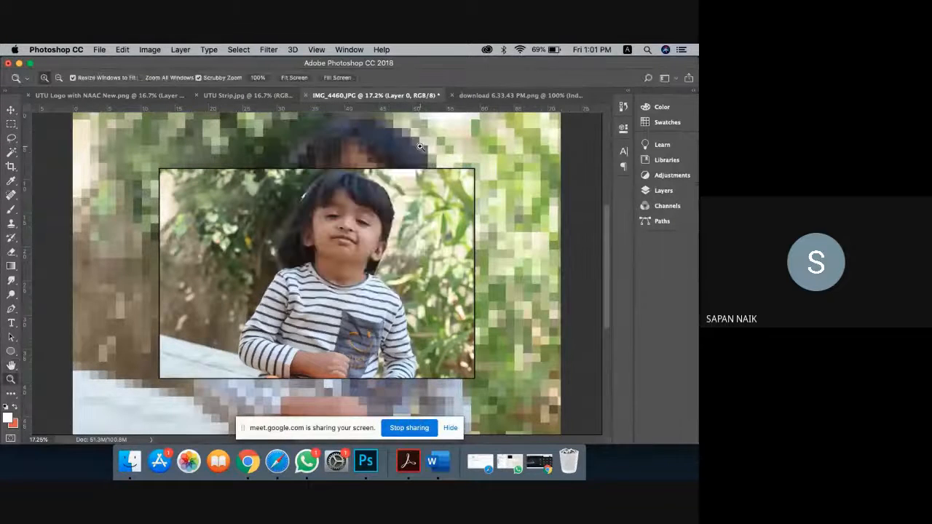
# Step: Apply a Spin radial blur with amount 29 to the mosaic background
pyautogui.click(264, 51)
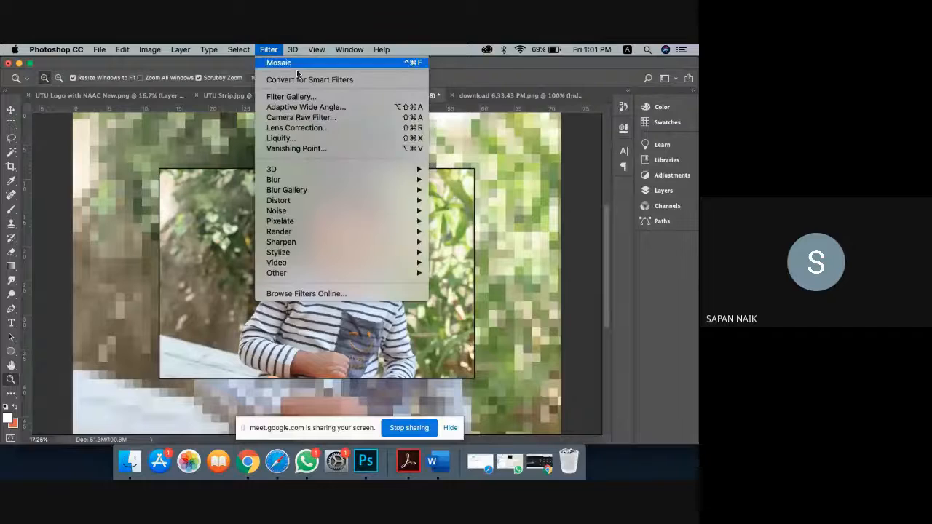
pyautogui.moveTo(348, 182)
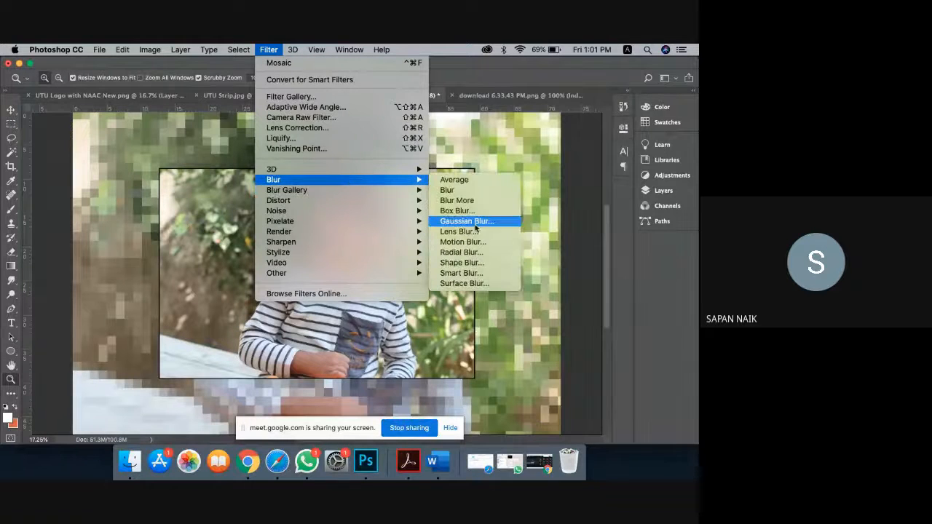
pyautogui.click(473, 253)
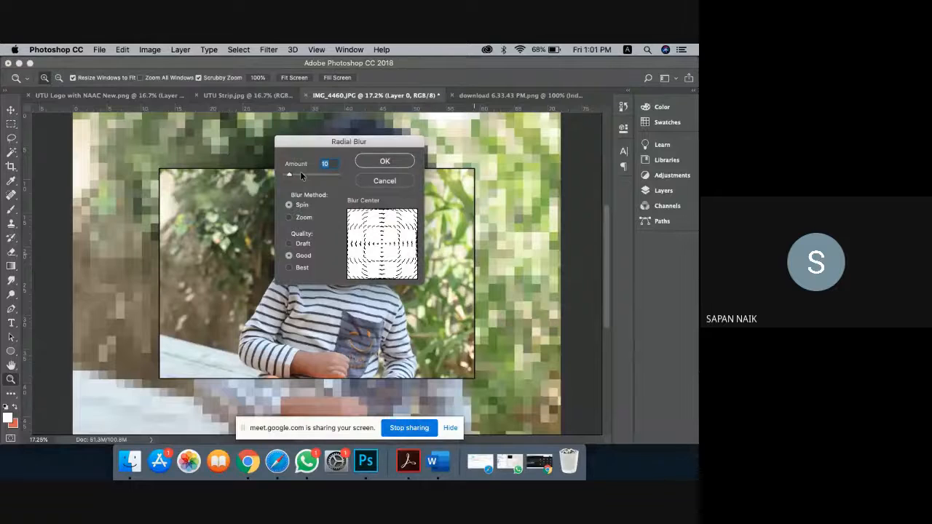
pyautogui.click(299, 174)
pyautogui.click(385, 161)
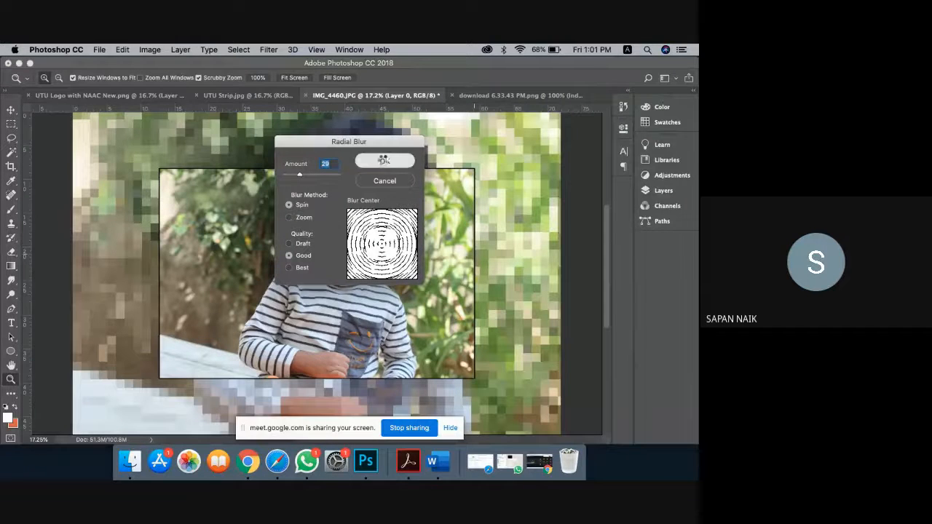
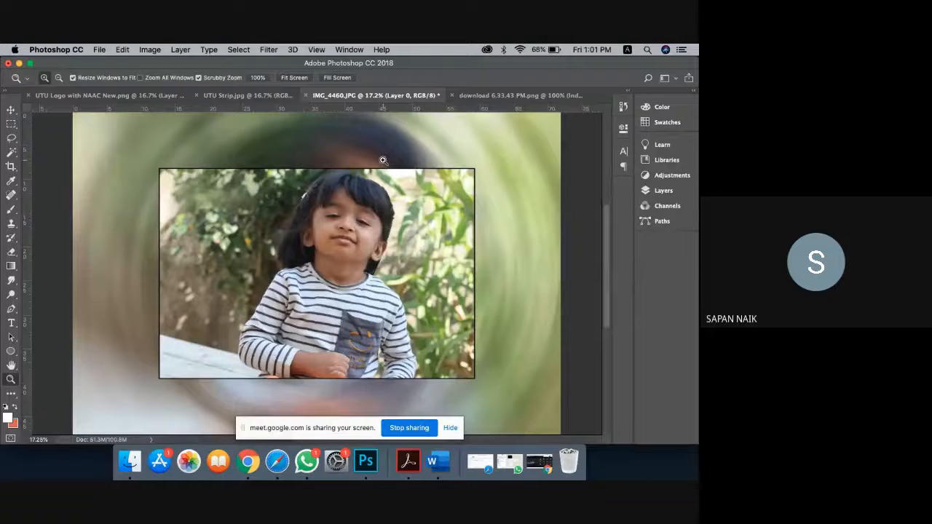
# Step: Apply a Motion Blur with 65-pixel distance at a 41° angle to the swirled background
pyautogui.click(249, 50)
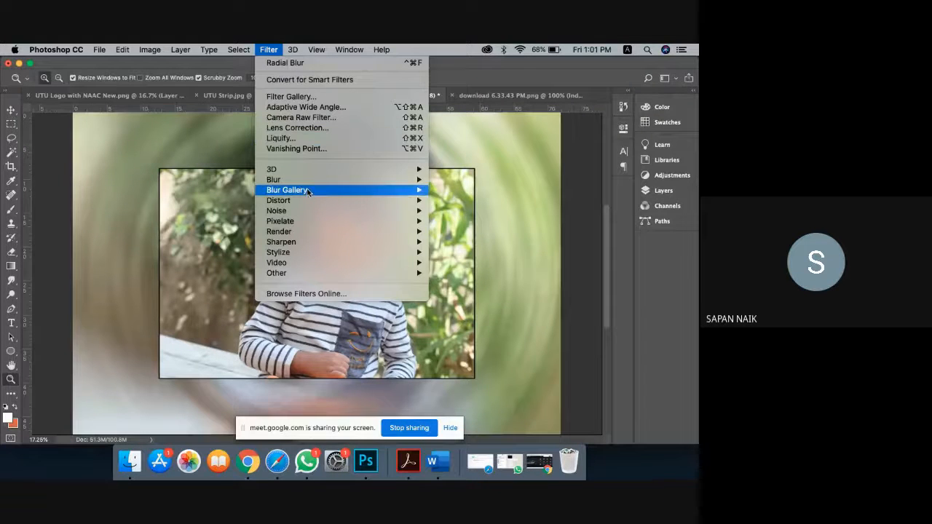
pyautogui.moveTo(316, 189)
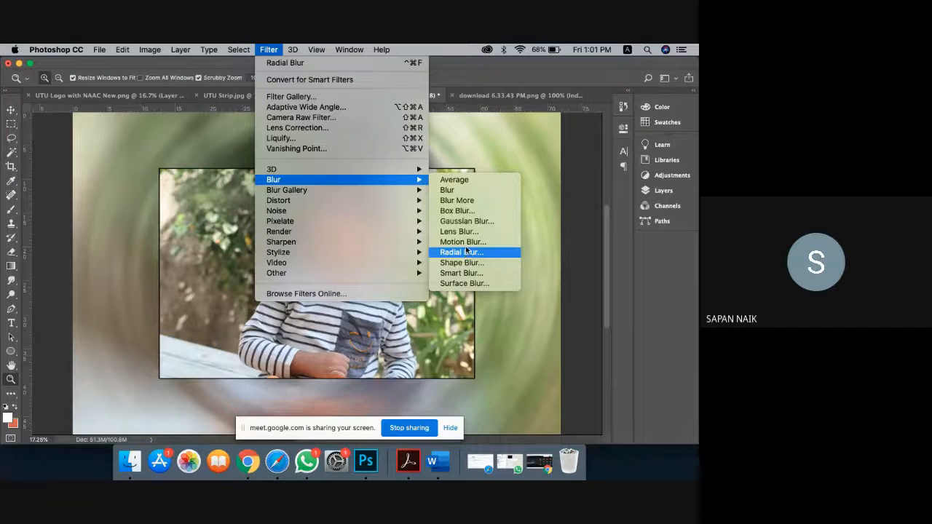
pyautogui.click(463, 242)
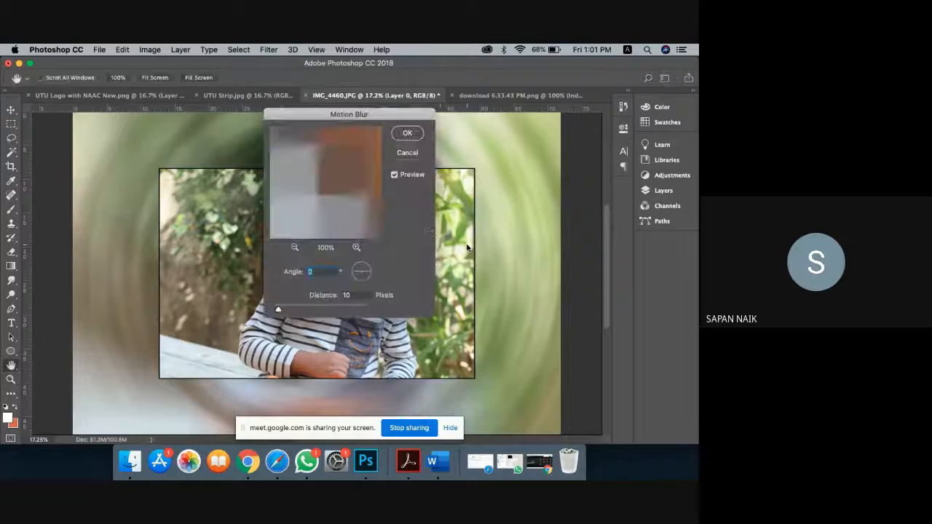
pyautogui.click(300, 308)
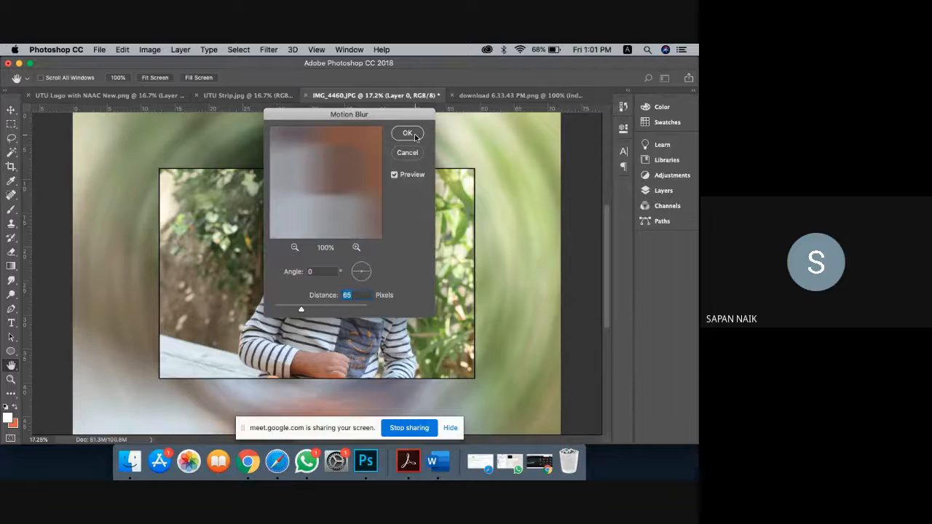
pyautogui.click(365, 268)
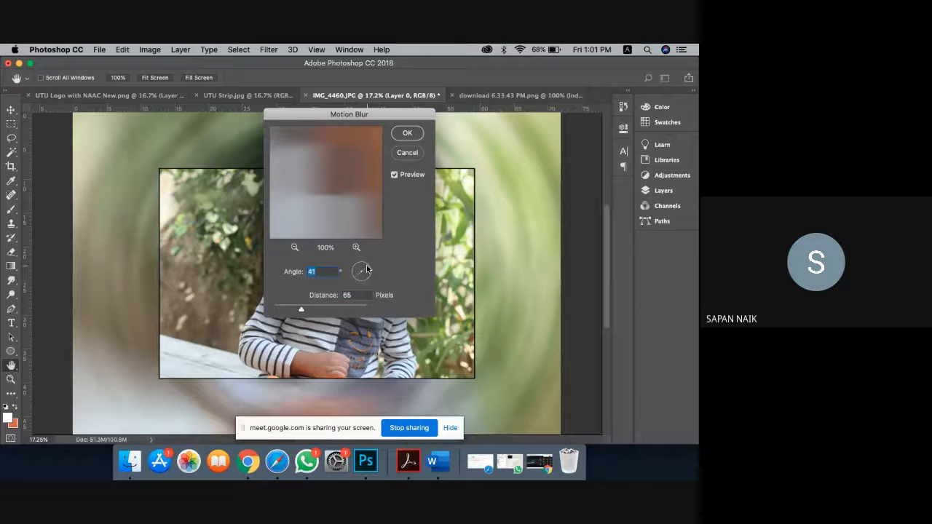
pyautogui.click(408, 136)
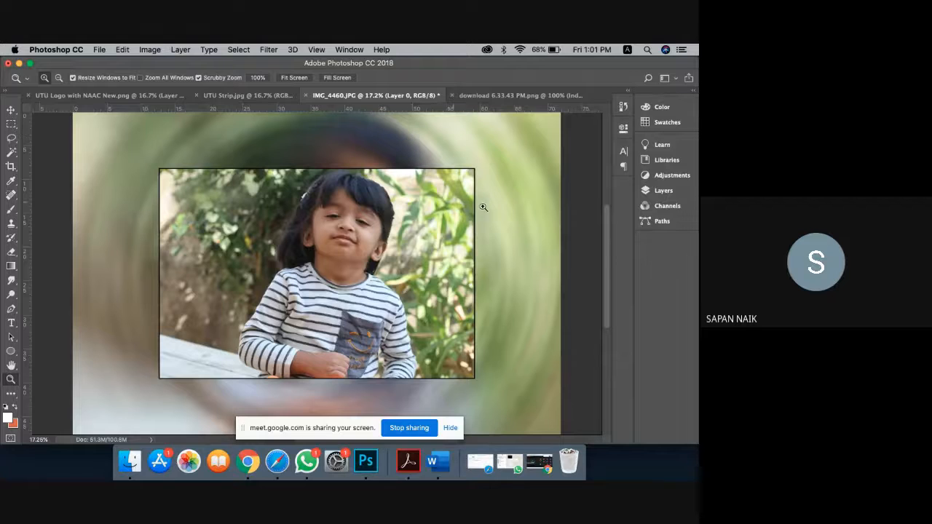
# Step: Open the Filter Gallery and zoom its preview out to show the whole image
pyautogui.click(269, 50)
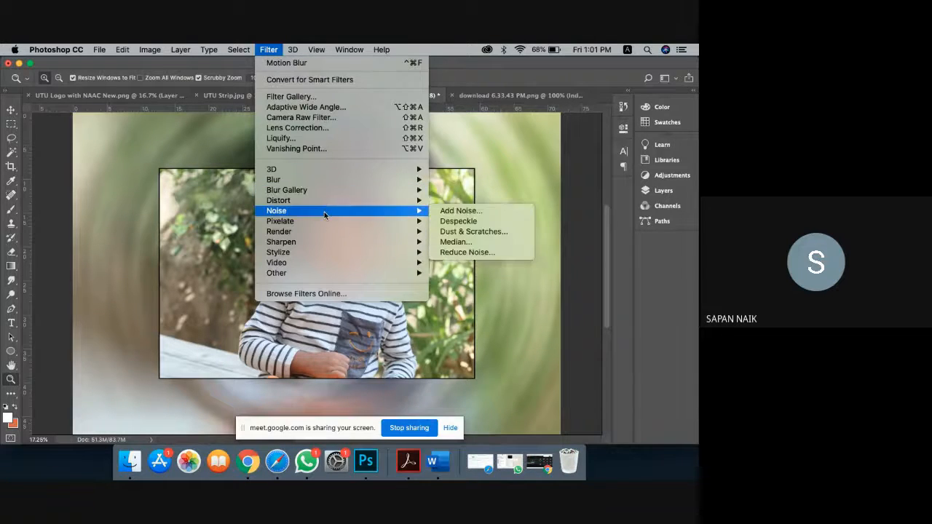
pyautogui.moveTo(329, 254)
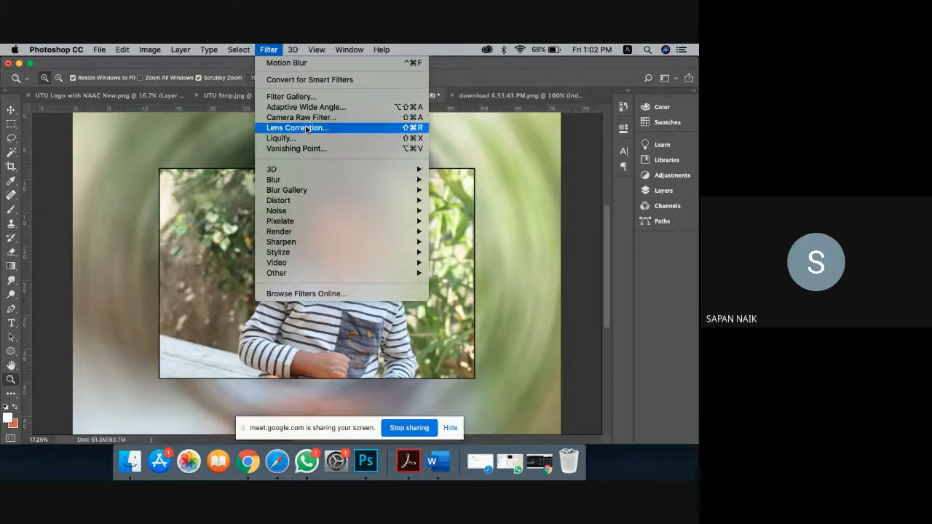
pyautogui.click(303, 97)
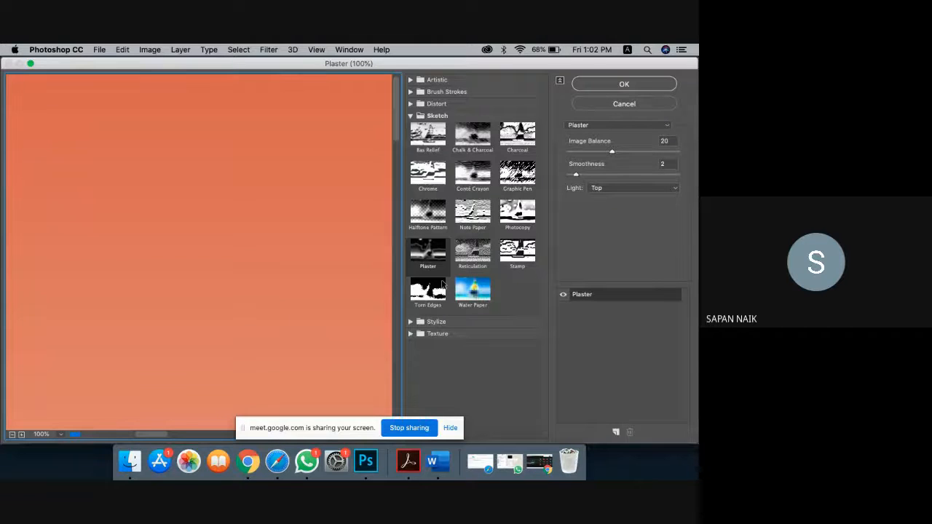
pyautogui.click(12, 435)
pyautogui.click(11, 436)
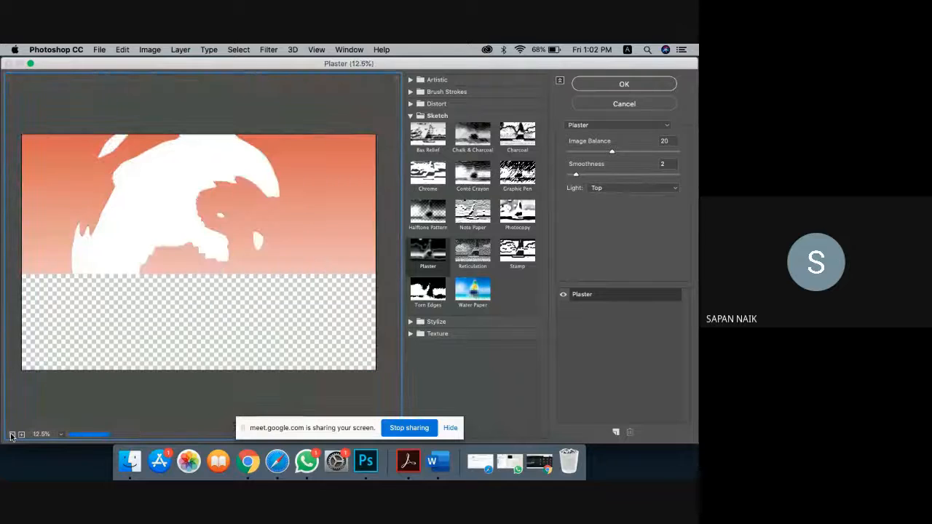
# Step: Preview Water Paper, Sponge and Underpainting, settling on the Artistic Watercolor effect
pyautogui.click(472, 299)
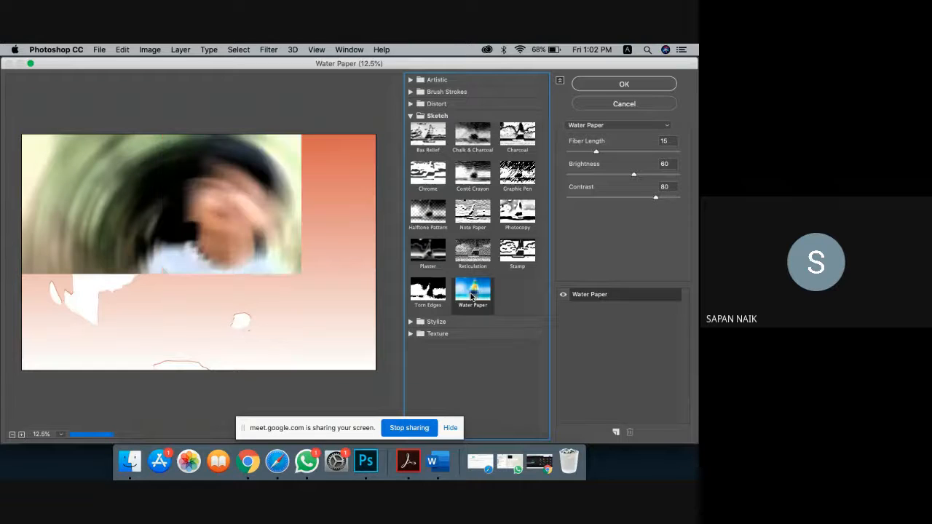
pyautogui.click(410, 116)
pyautogui.click(410, 81)
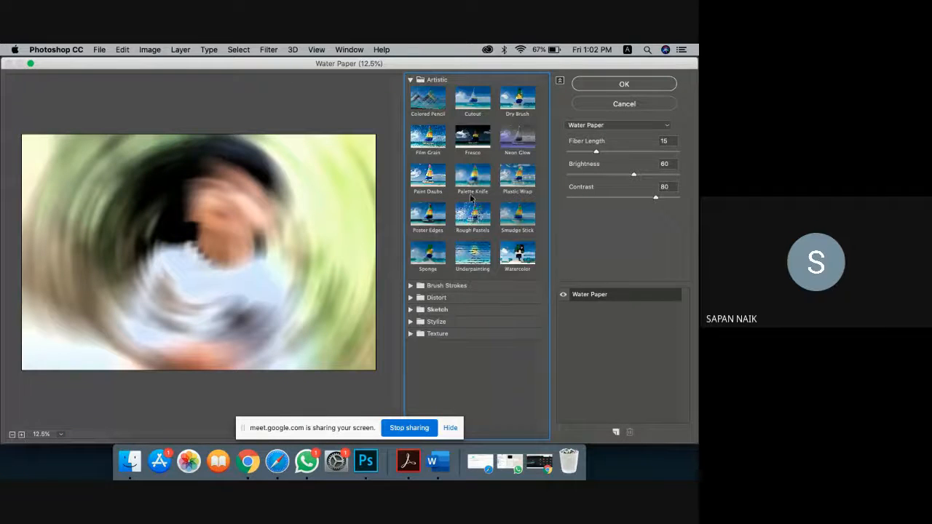
pyautogui.click(440, 249)
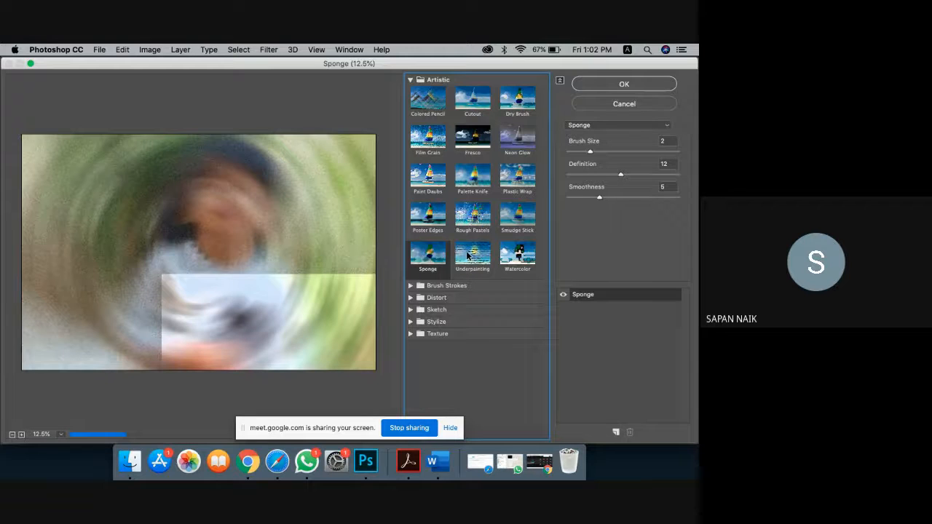
pyautogui.click(468, 255)
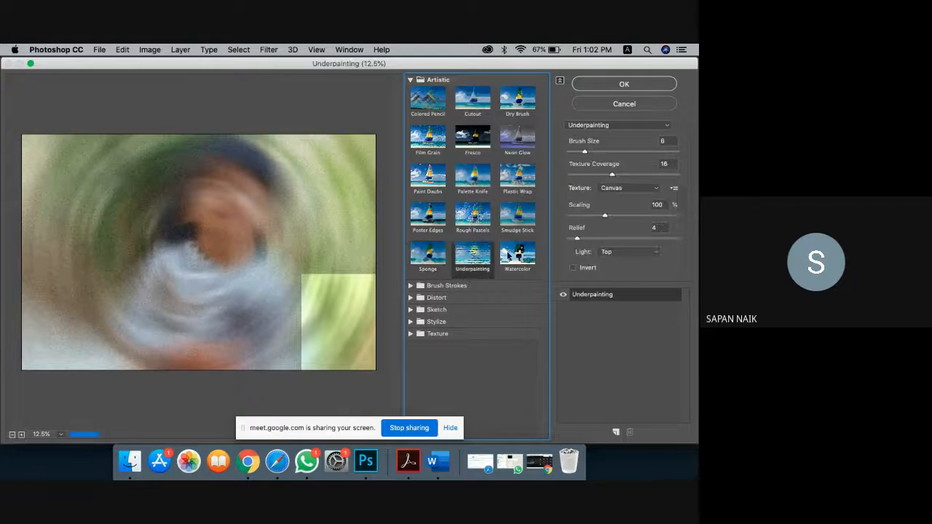
pyautogui.click(520, 255)
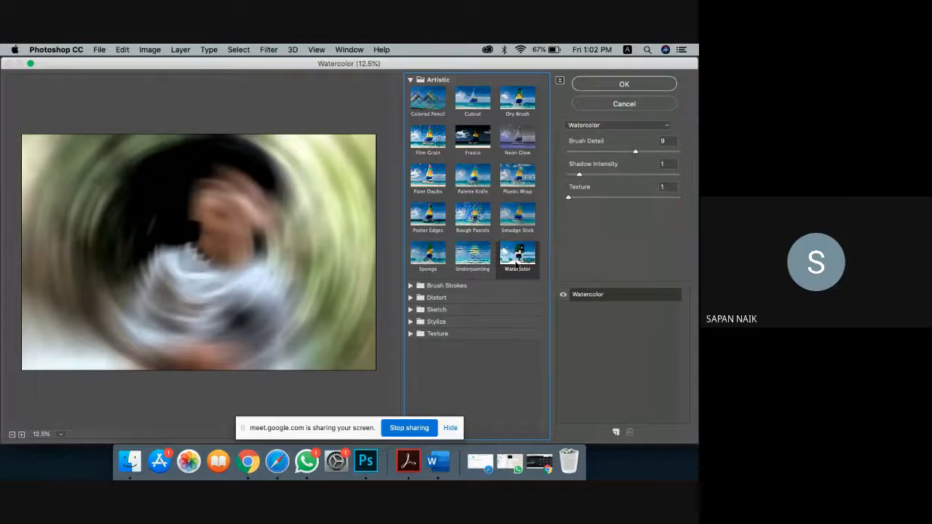
# Step: Apply Watercolor with Shadow Intensity 0, Texture 2 and Brush Detail 14
pyautogui.moveTo(580, 177); pyautogui.dragTo(649, 175)
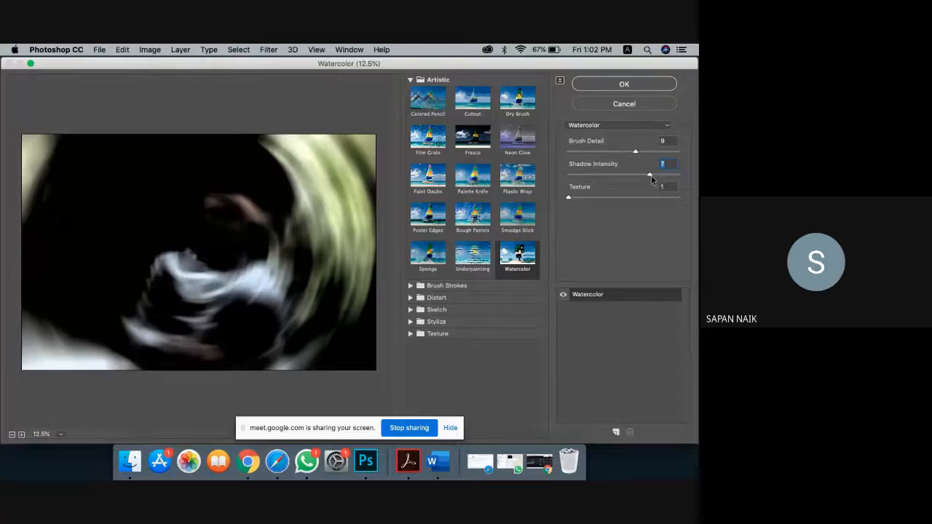
pyautogui.click(568, 174)
pyautogui.moveTo(569, 197); pyautogui.dragTo(635, 206)
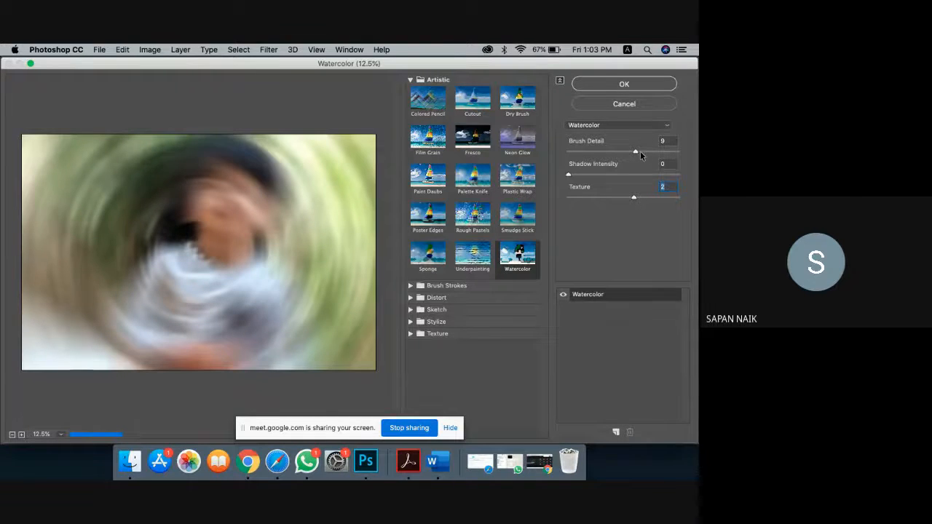
pyautogui.moveTo(635, 151); pyautogui.dragTo(691, 158)
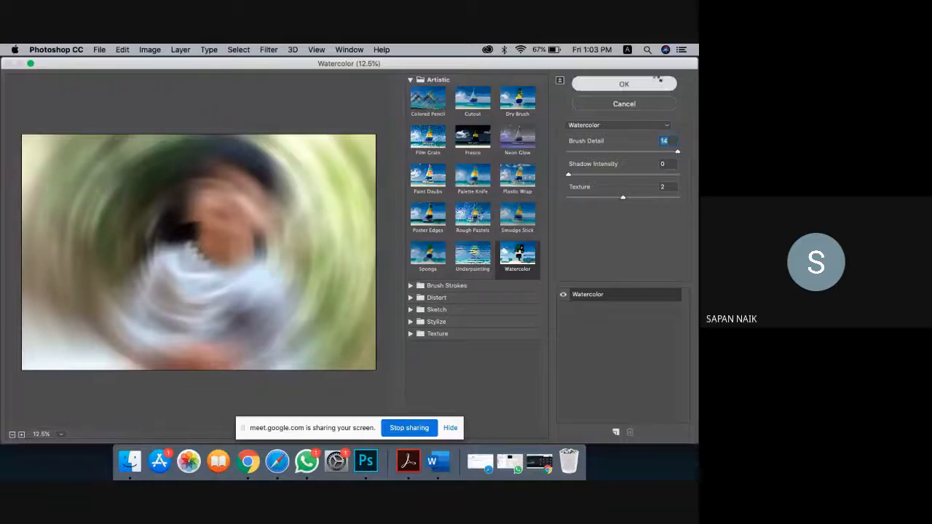
pyautogui.click(656, 83)
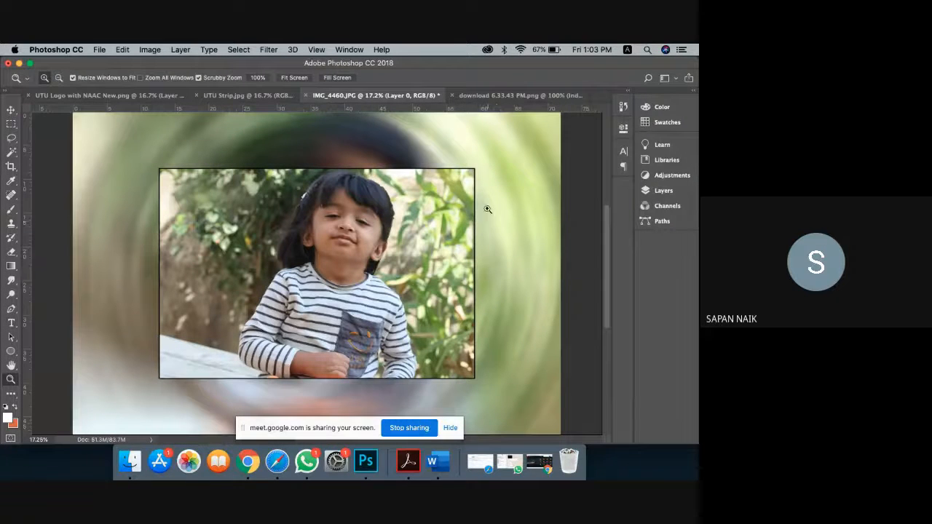
# Step: Add a new empty Layer 1 beneath Layer 0 and select it
pyautogui.click(269, 49)
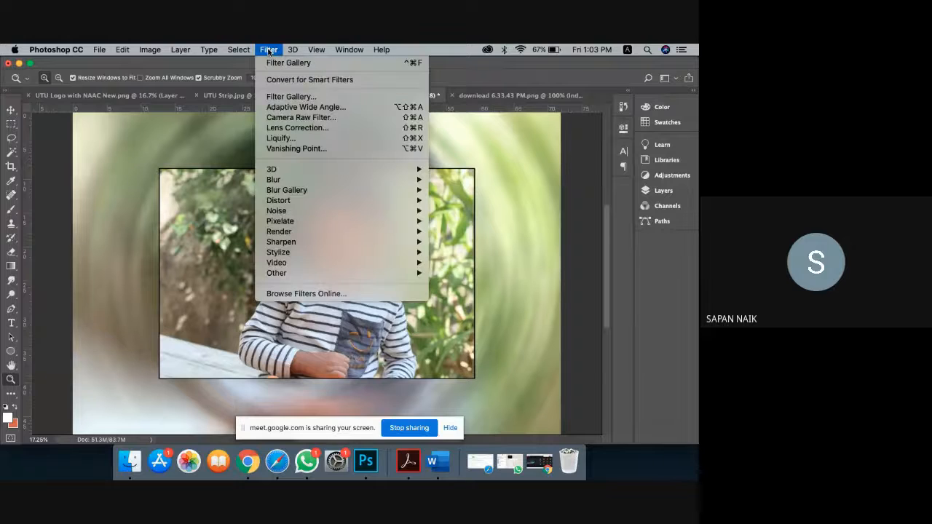
pyautogui.press('Escape')
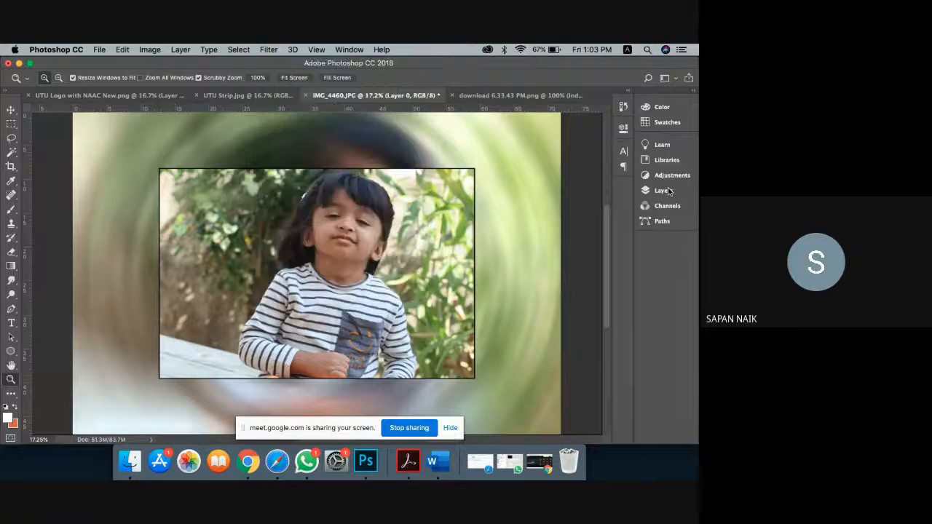
pyautogui.click(664, 191)
pyautogui.click(610, 421)
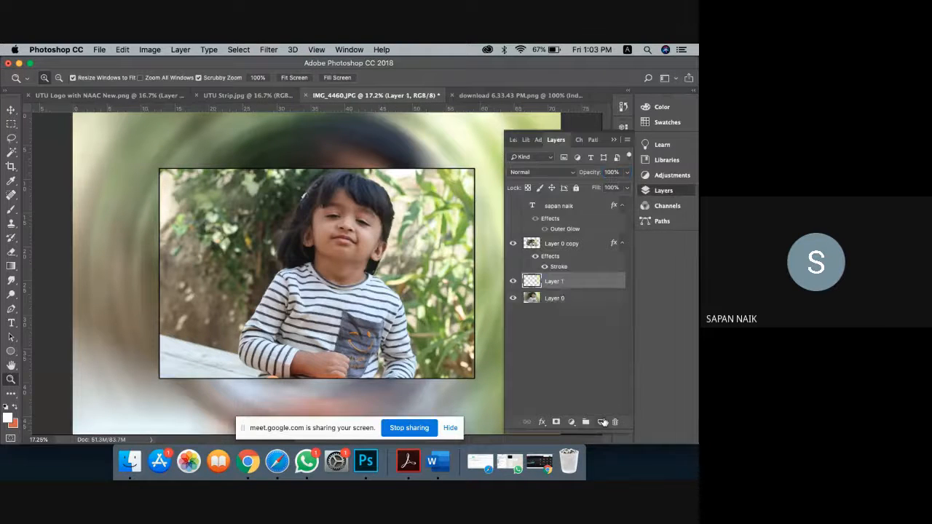
pyautogui.moveTo(583, 282); pyautogui.dragTo(582, 320)
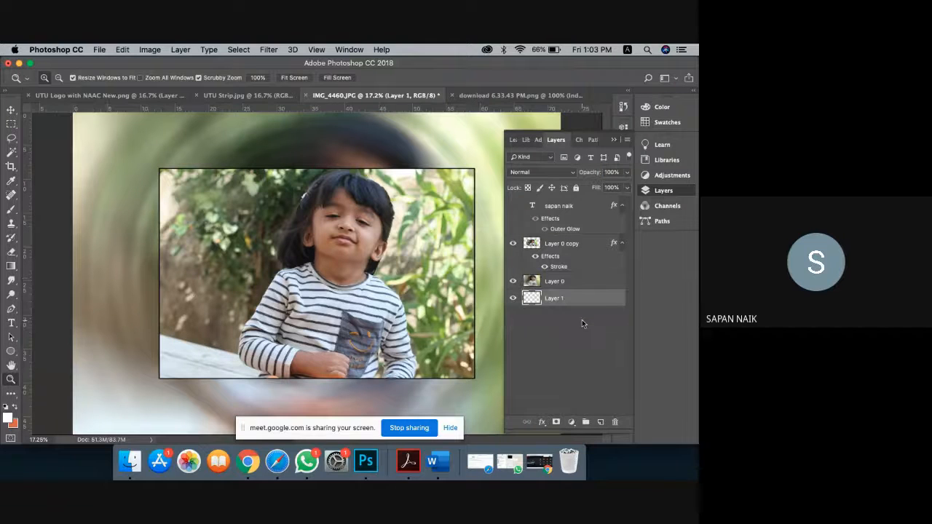
pyautogui.click(575, 286)
pyautogui.click(561, 299)
# Step: Sample a dark green background colour and a light green foreground colour from the image
pyautogui.click(15, 424)
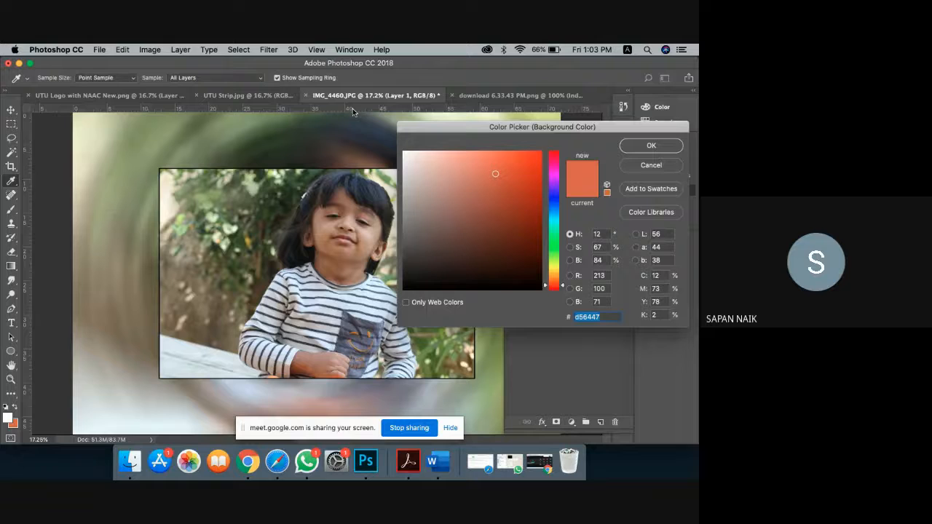
pyautogui.click(286, 120)
pyautogui.click(650, 146)
pyautogui.press('z')
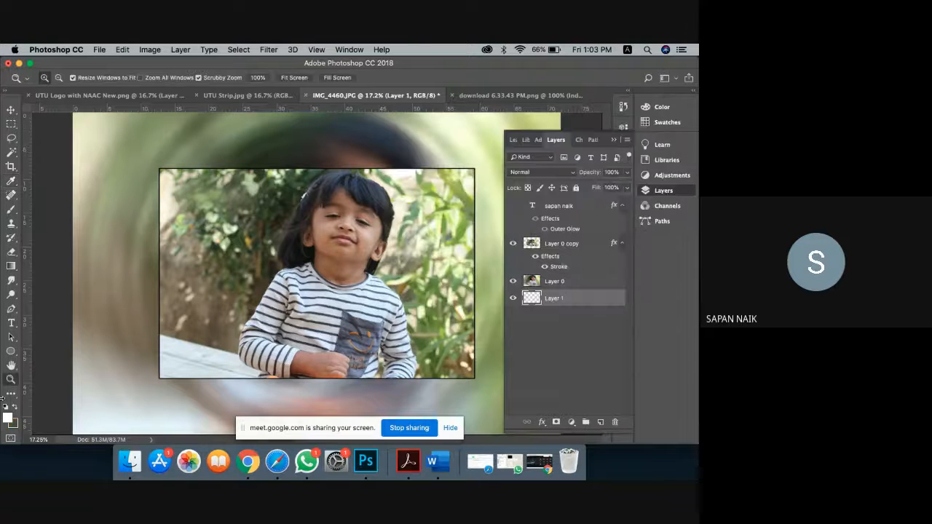
pyautogui.click(8, 417)
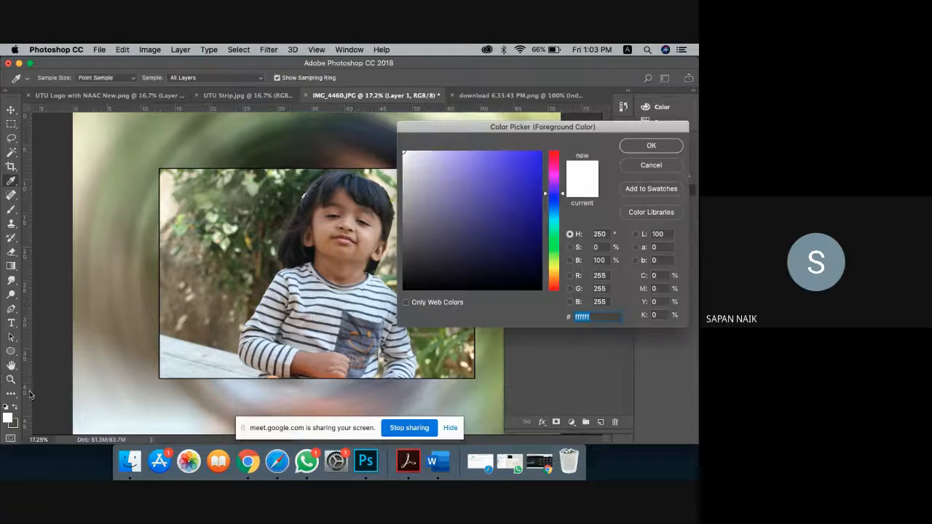
pyautogui.click(118, 170)
pyautogui.click(644, 147)
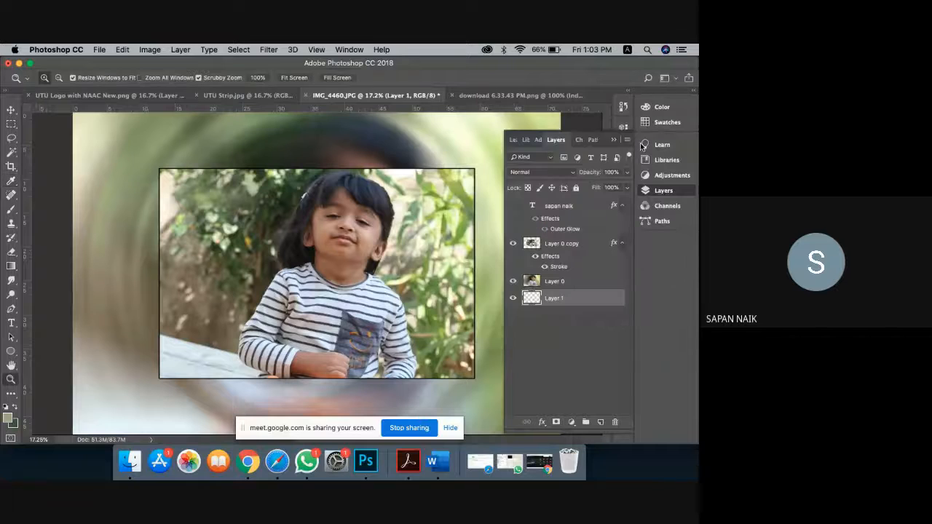
# Step: Fill Layer 1 with a diagonal foreground-to-background radial gradient
pyautogui.click(12, 267)
pyautogui.click(81, 78)
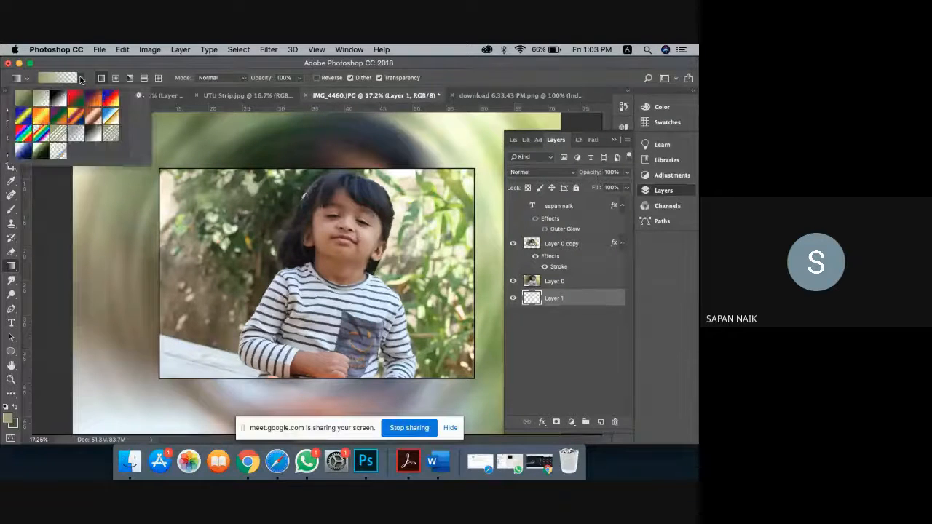
pyautogui.click(24, 100)
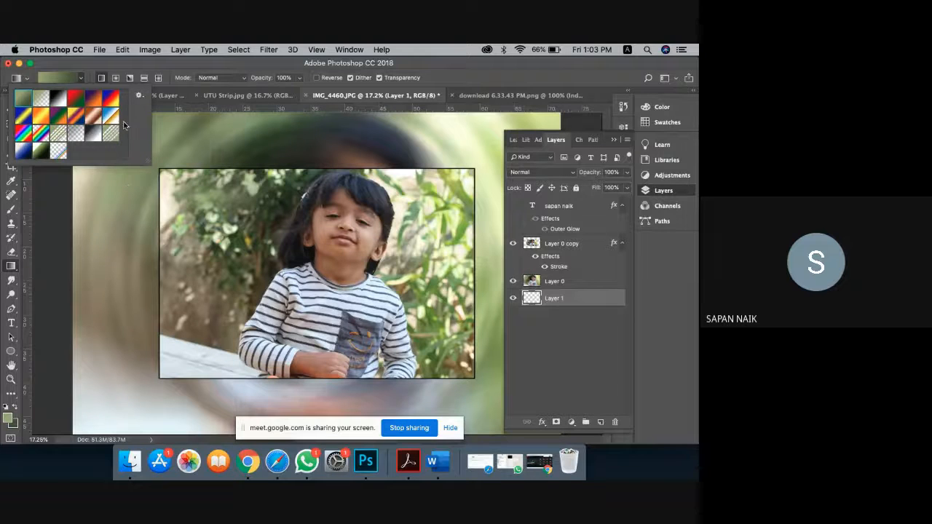
pyautogui.click(116, 78)
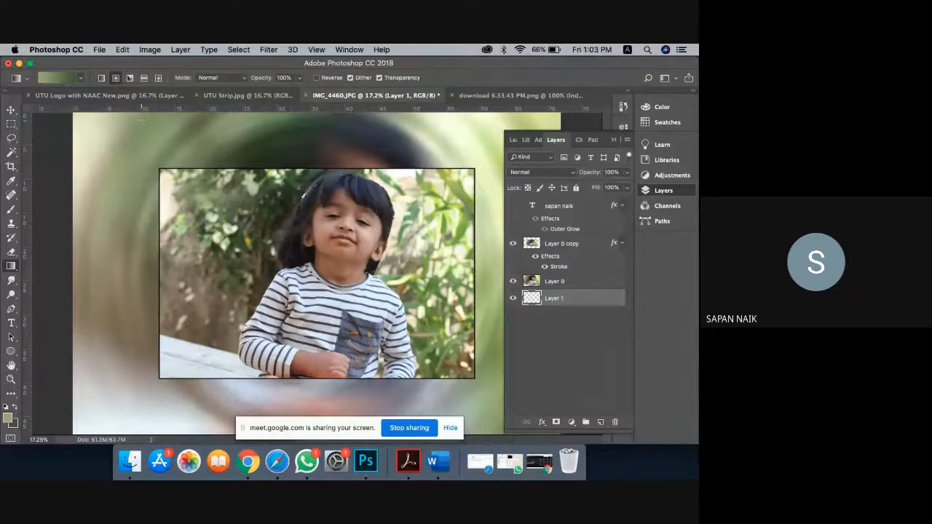
pyautogui.moveTo(142, 121); pyautogui.dragTo(490, 413)
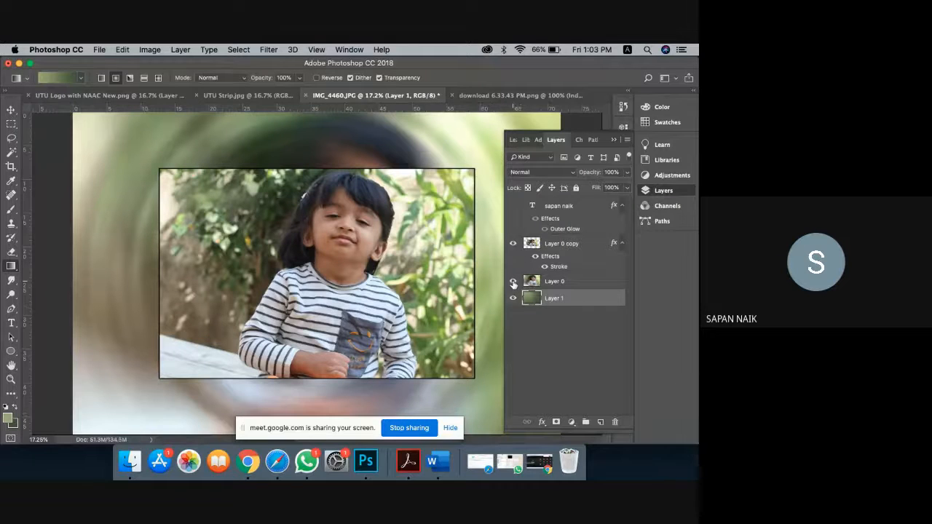
# Step: Check the gradient, then set Layer 0 to 38% opacity and 53% fill
pyautogui.click(512, 282)
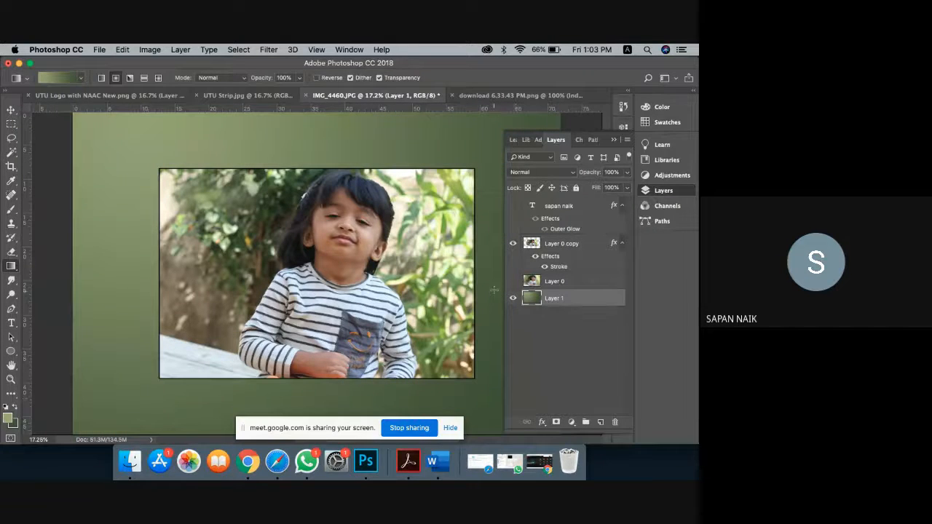
pyautogui.click(513, 282)
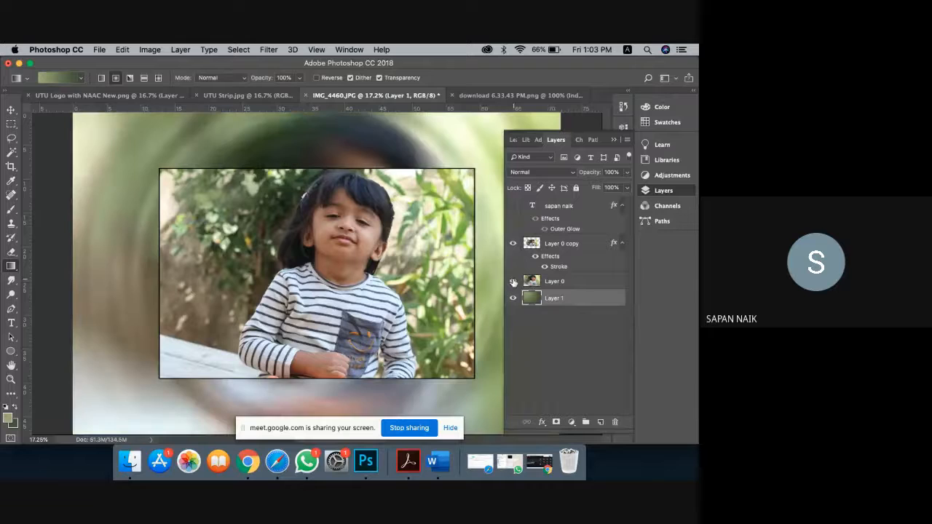
pyautogui.click(557, 281)
pyautogui.click(627, 173)
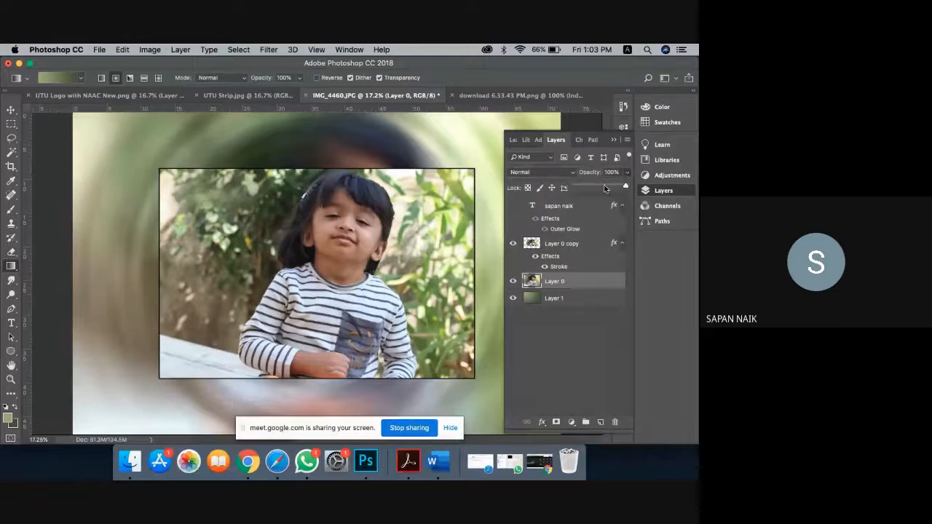
pyautogui.click(602, 187)
pyautogui.moveTo(603, 187); pyautogui.dragTo(594, 187)
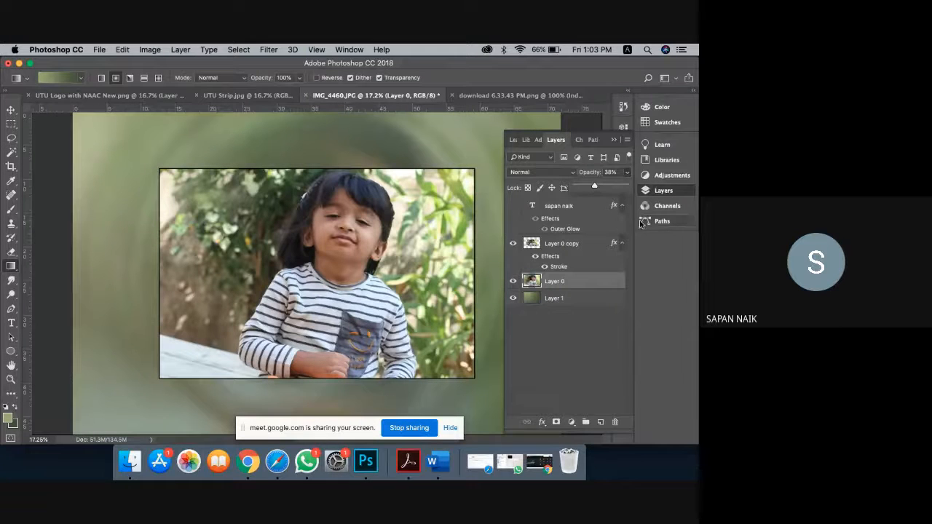
pyautogui.click(649, 275)
pyautogui.click(627, 187)
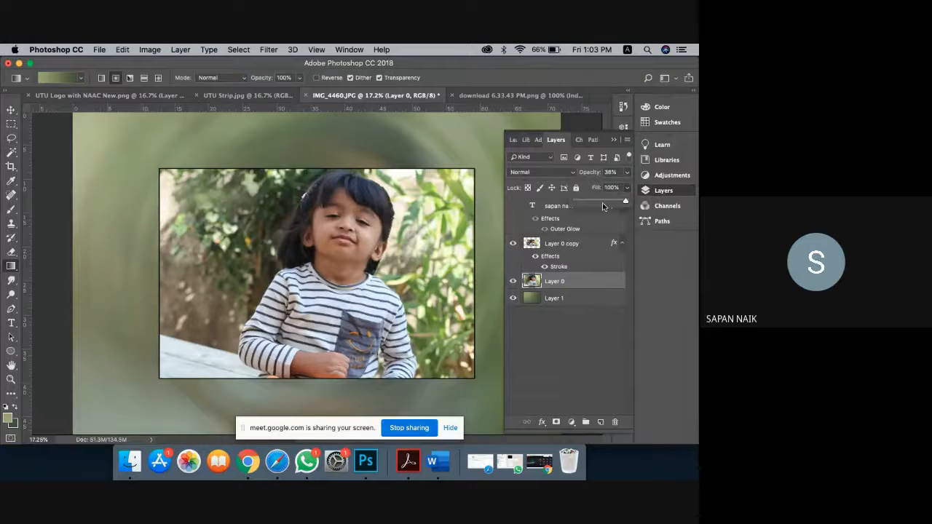
pyautogui.click(602, 202)
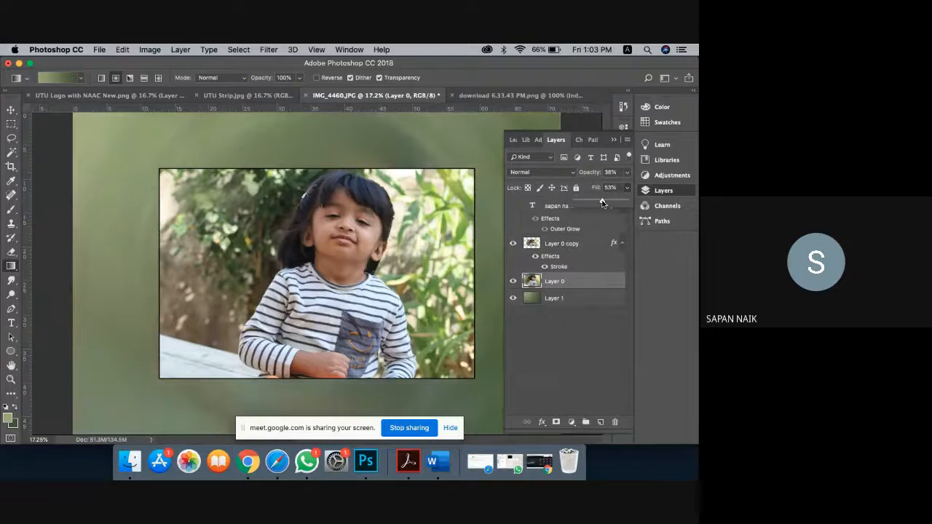
pyautogui.click(614, 141)
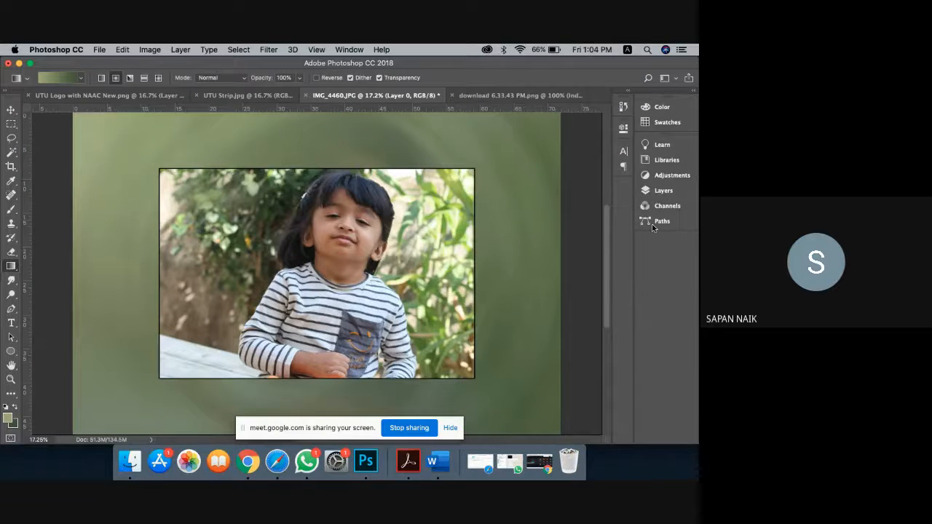
pyautogui.click(661, 192)
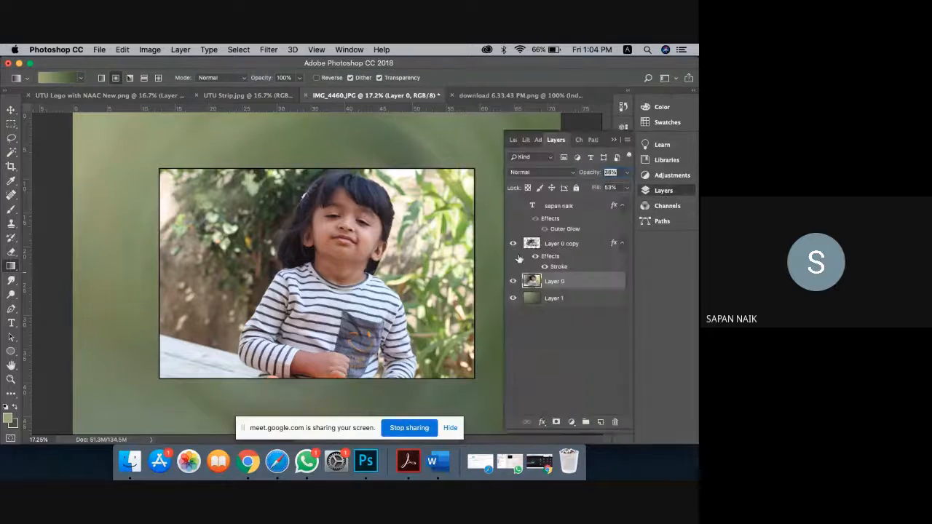
# Step: Render a Lens Flare at 139% brightness centred toward the upper left of the background
pyautogui.click(272, 49)
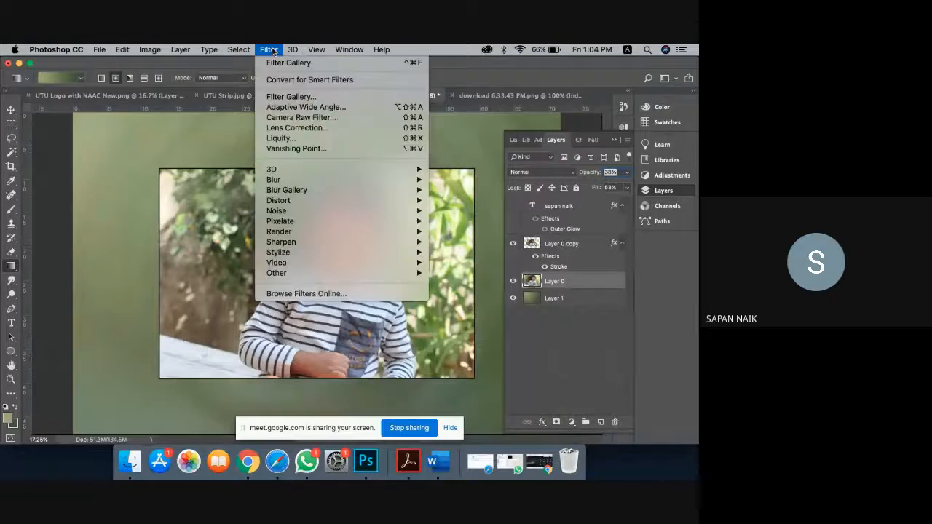
pyautogui.moveTo(299, 233)
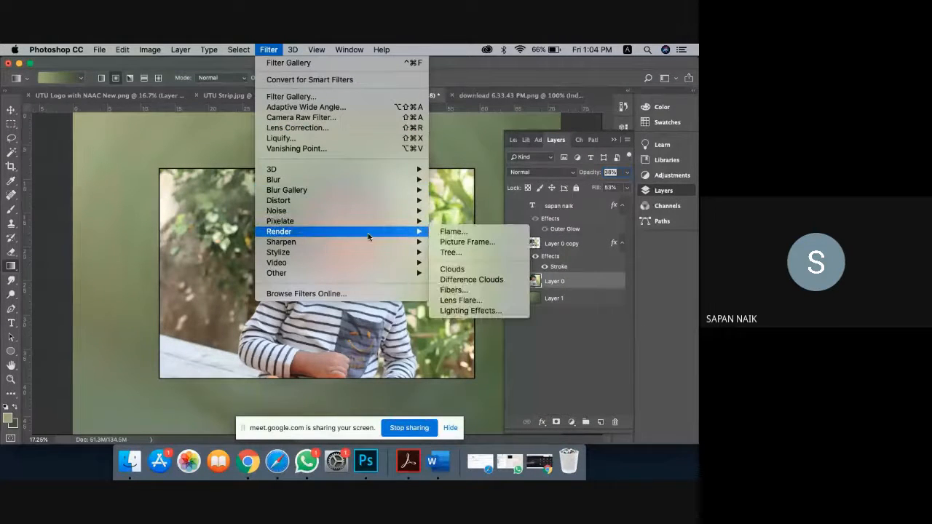
pyautogui.click(455, 300)
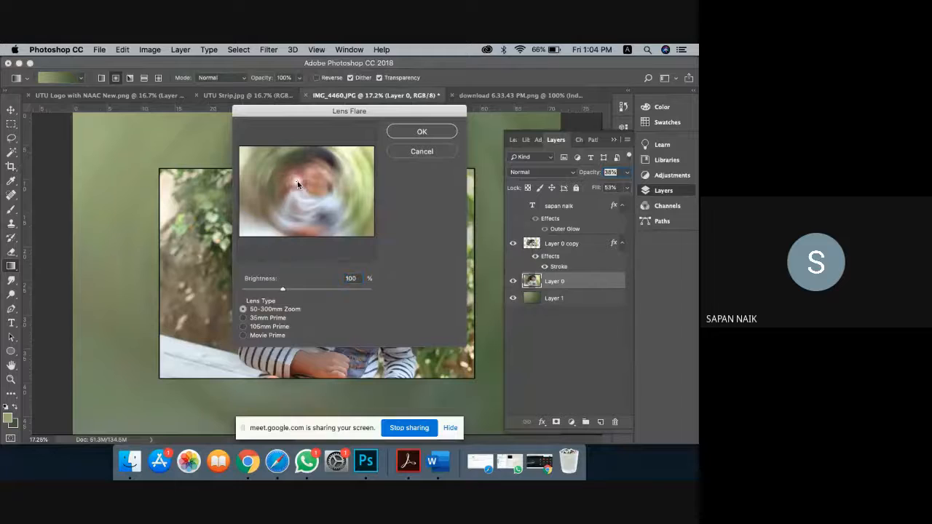
pyautogui.click(274, 172)
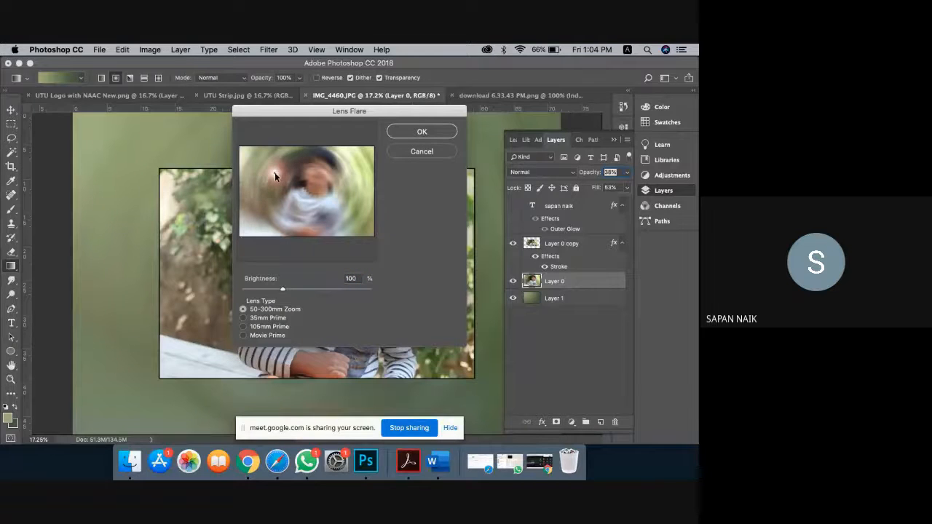
pyautogui.click(299, 290)
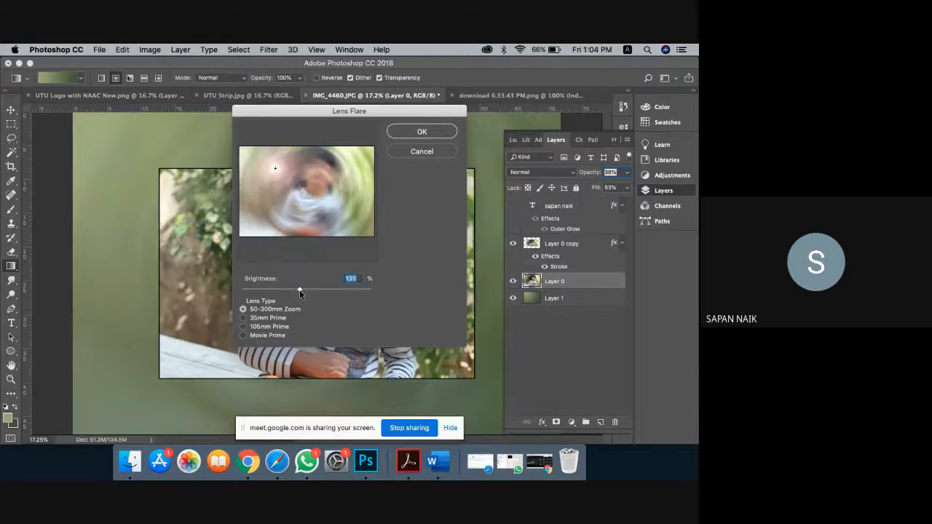
pyautogui.click(446, 133)
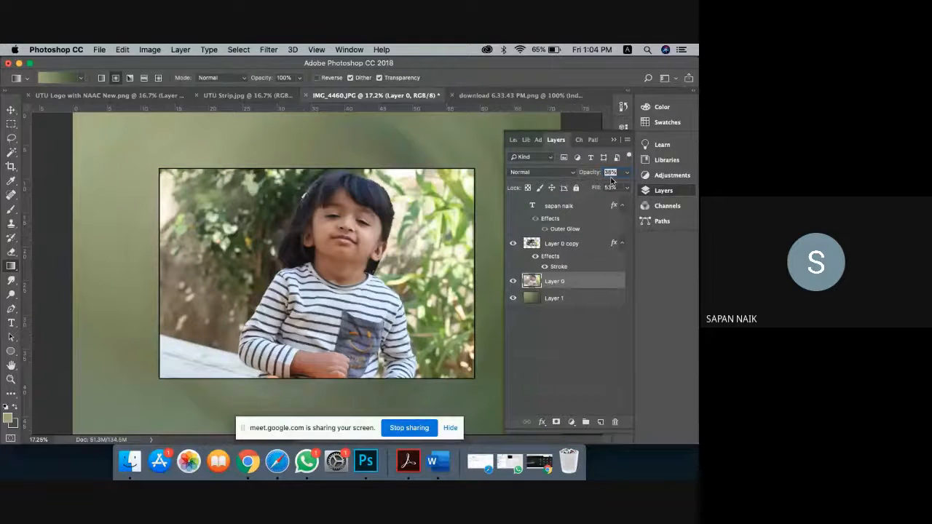
# Step: Set the blurred background to 70% opacity, then move it up-left and scale it to about 115%
pyautogui.press('5')
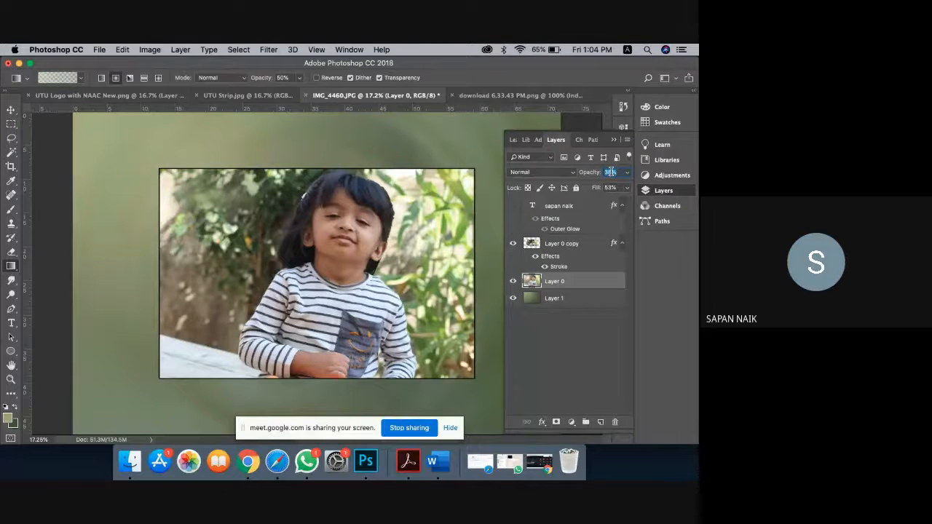
pyautogui.write('70')
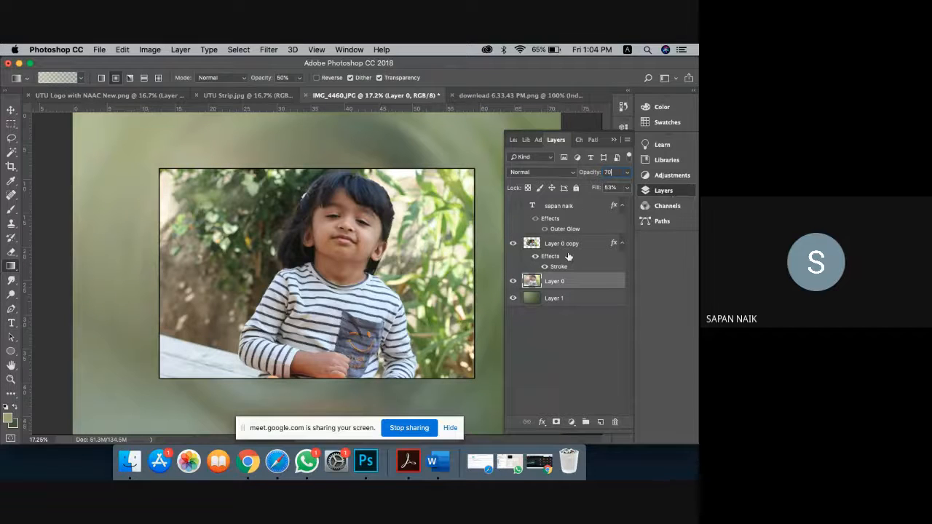
pyautogui.press('super+t')
pyautogui.moveTo(334, 255); pyautogui.dragTo(262, 220)
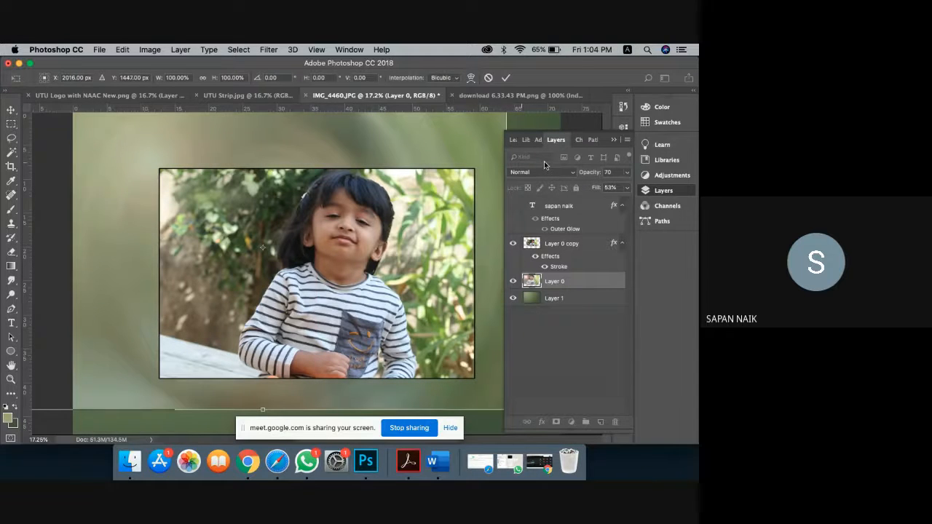
pyautogui.click(614, 139)
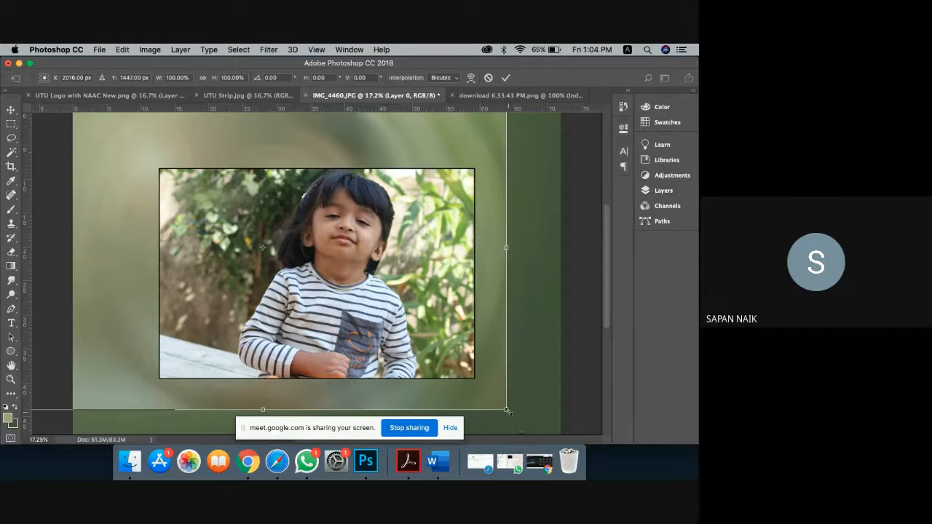
pyautogui.moveTo(507, 412); pyautogui.dragTo(561, 422)
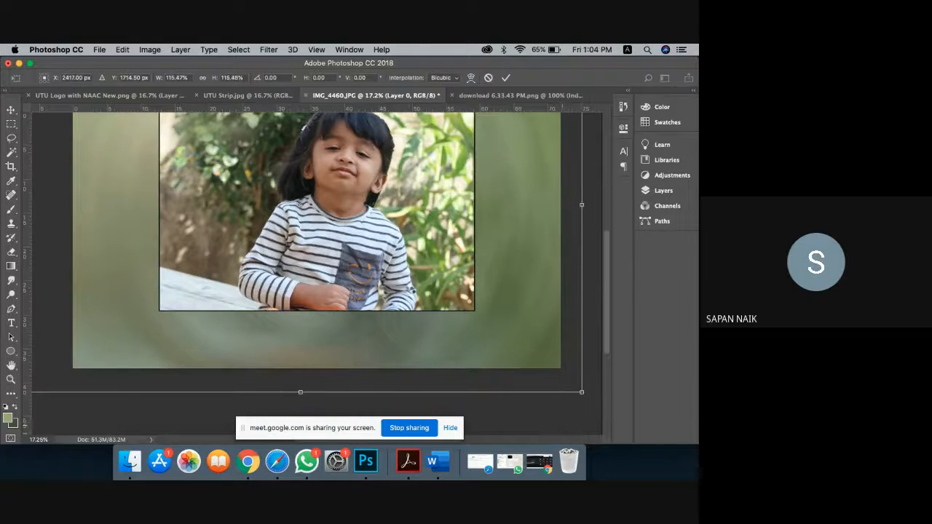
pyautogui.press('Return')
pyautogui.scroll(5, 410, 291)
pyautogui.scroll(-2, 410, 291)
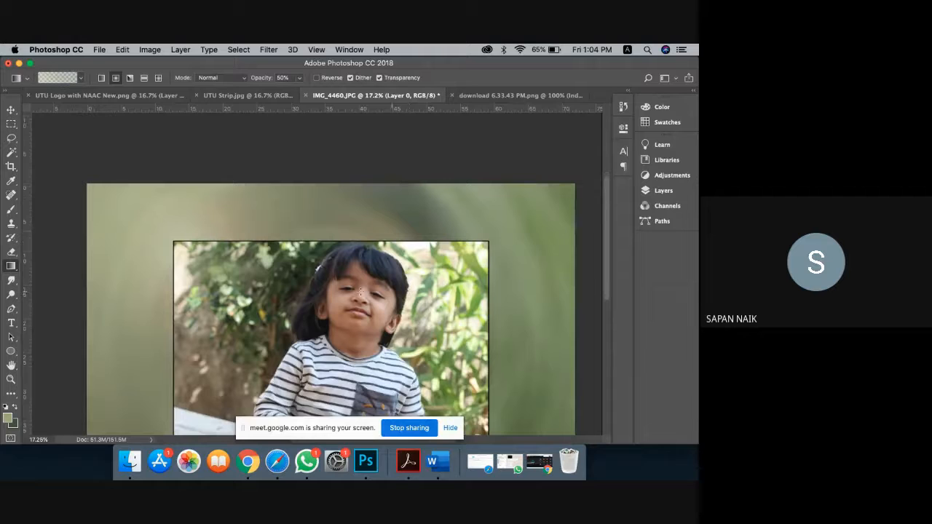
# Step: Fit the image on screen and preview the Emboss filter without applying it
pyautogui.click(11, 379)
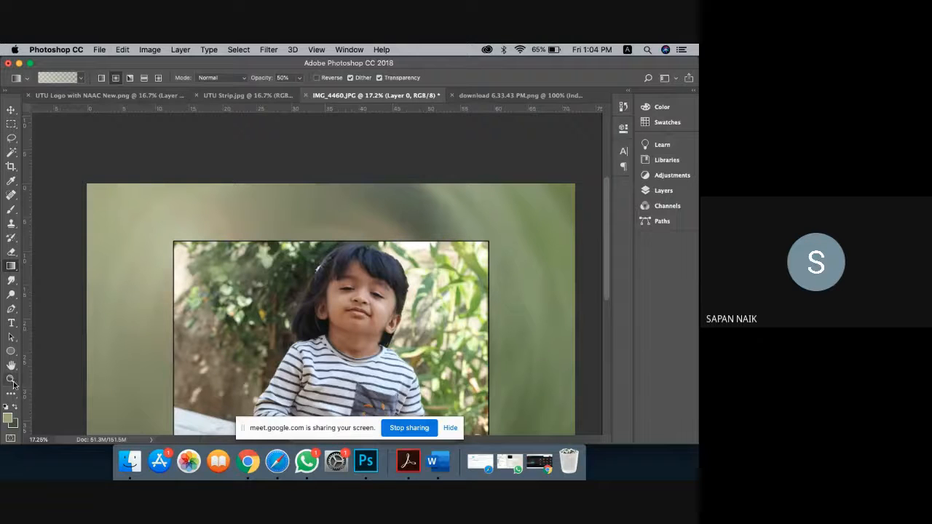
pyautogui.rightClick(250, 259)
pyautogui.click(273, 263)
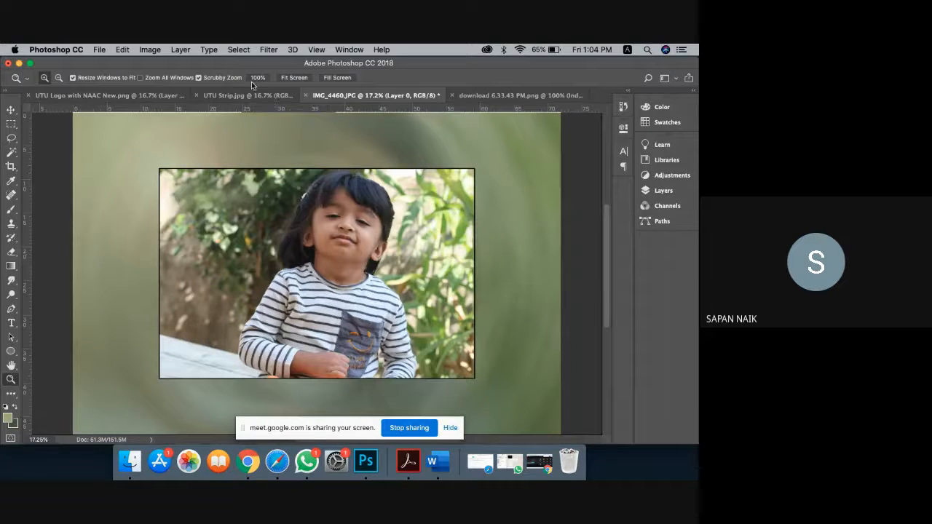
pyautogui.click(266, 51)
pyautogui.moveTo(298, 256)
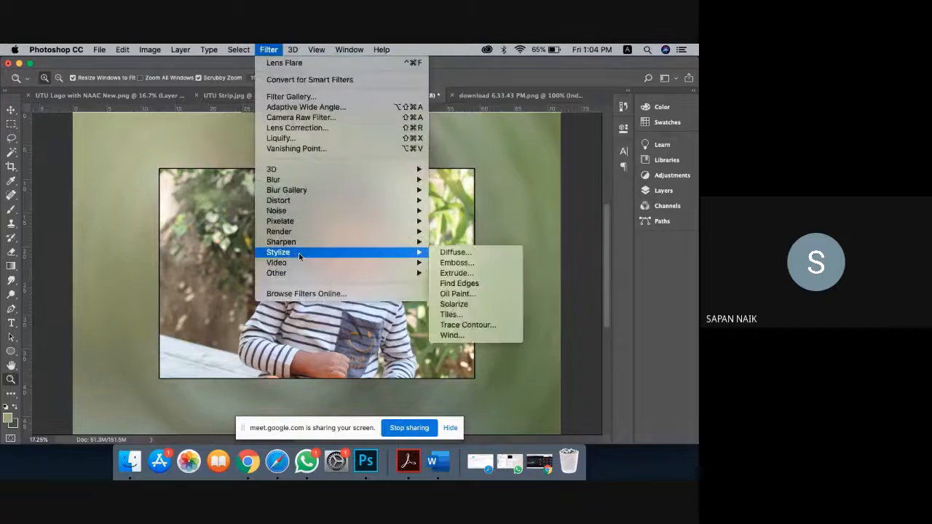
pyautogui.click(453, 264)
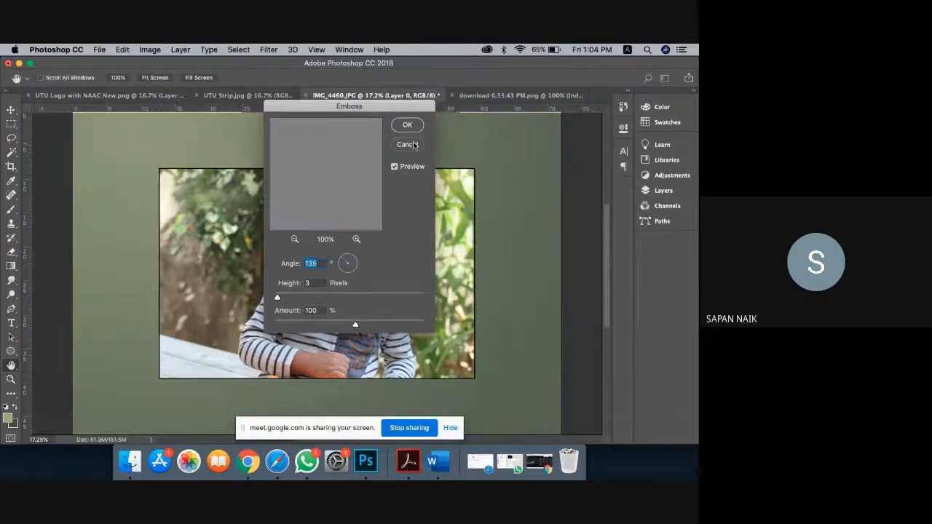
pyautogui.click(413, 145)
# Step: Select the stroked photo layer, Layer 0 copy, and open the Oil Paint filter
pyautogui.click(659, 192)
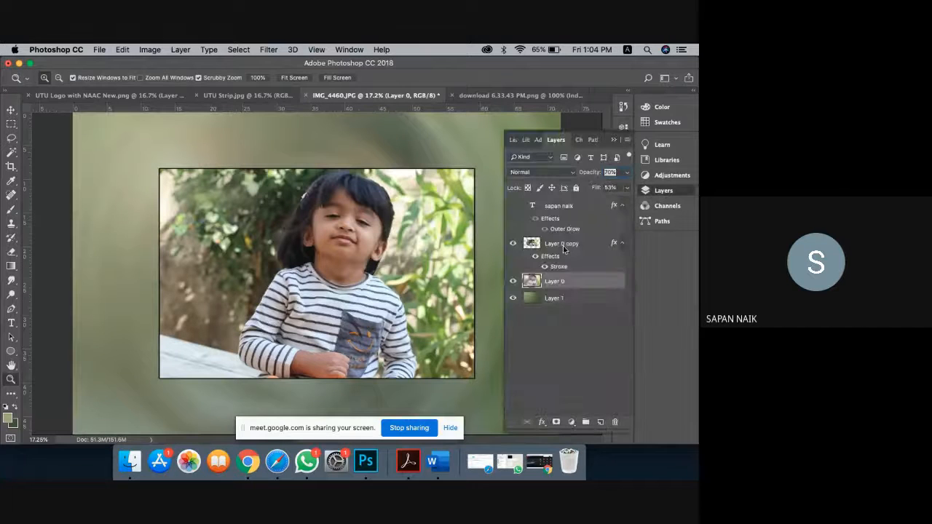
pyautogui.click(563, 245)
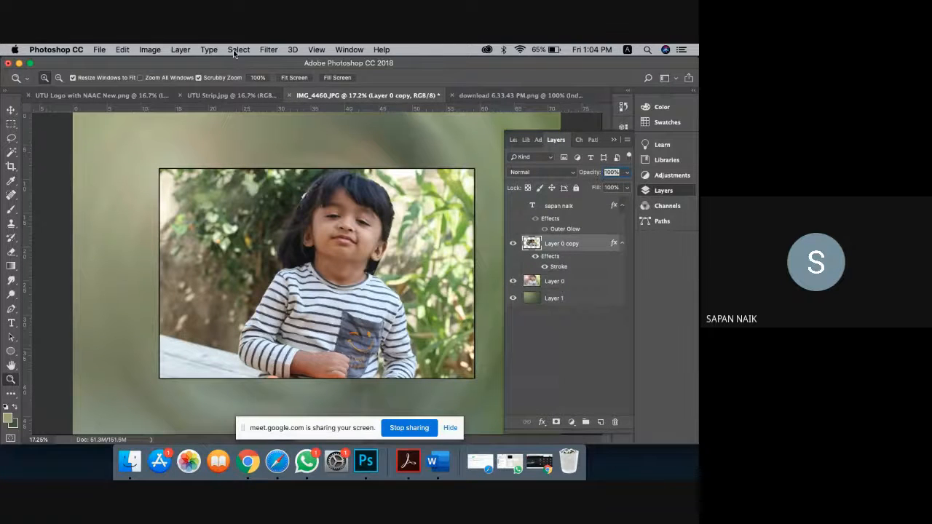
pyautogui.click(270, 50)
pyautogui.moveTo(347, 247)
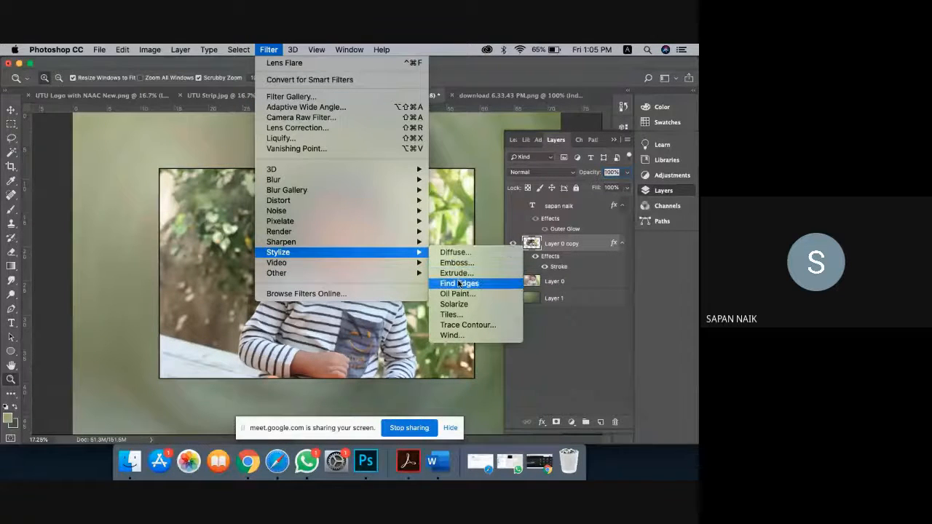
pyautogui.click(457, 293)
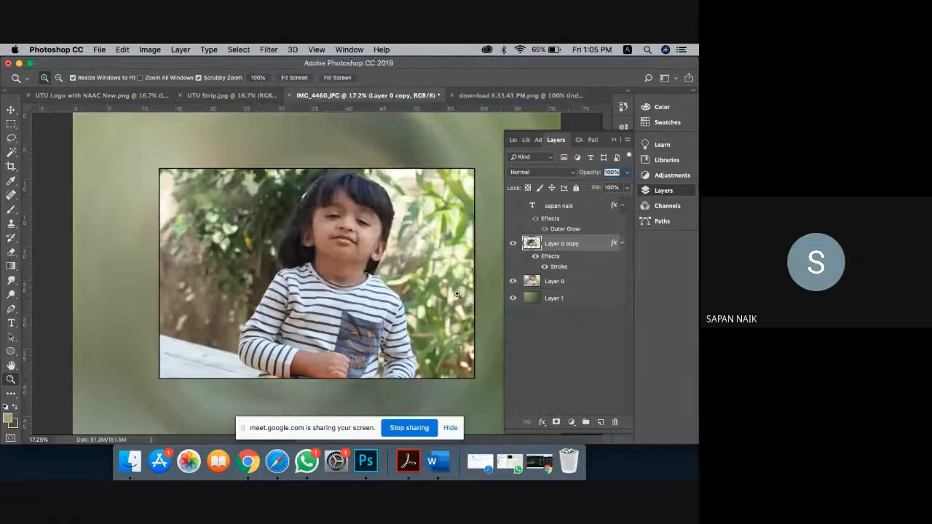